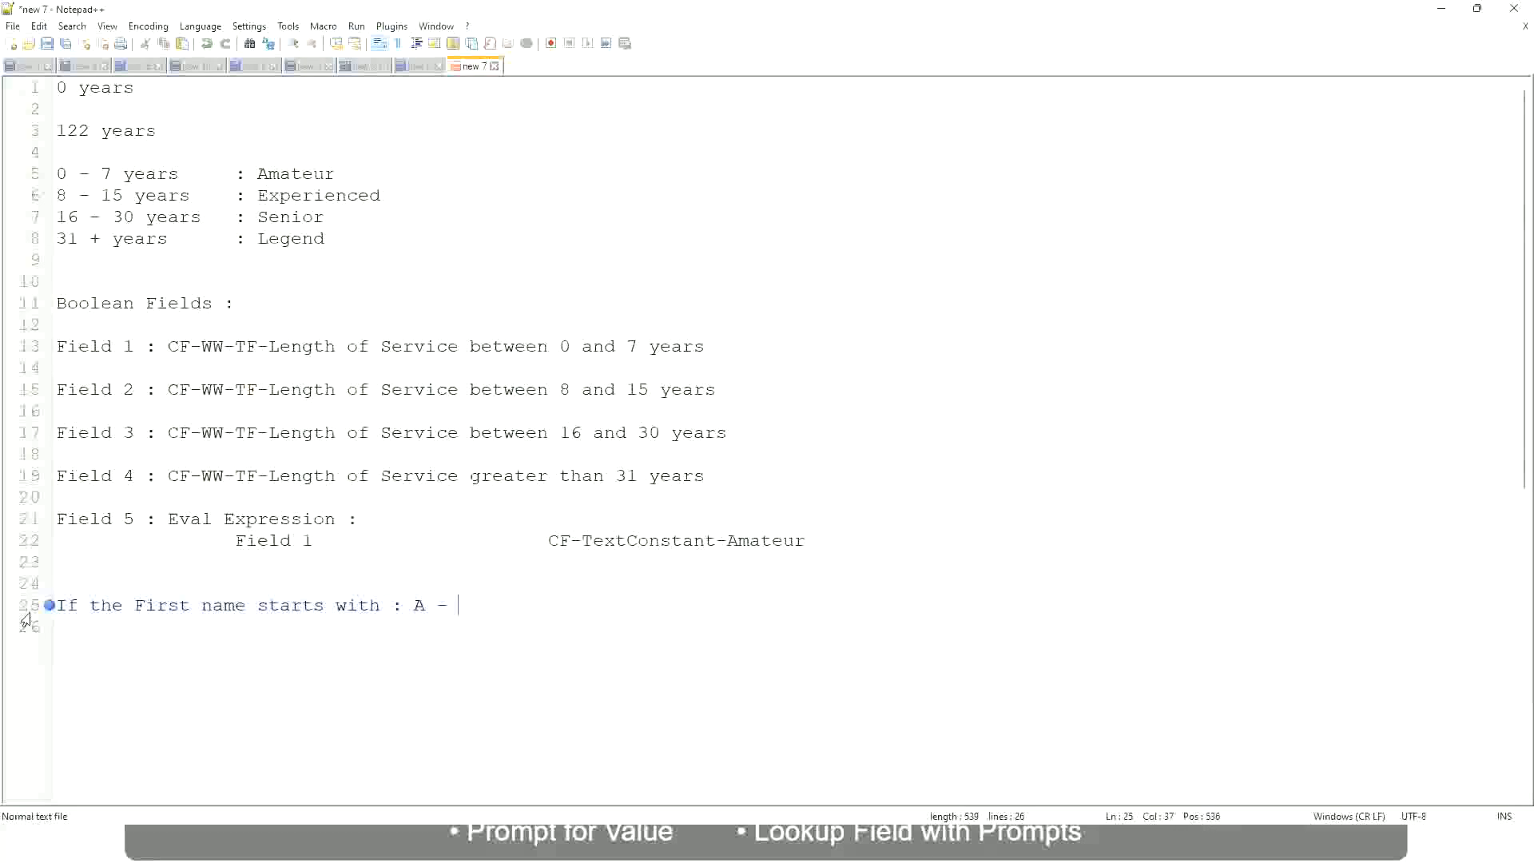
Complete the first-name rule on line 25 with the range A - G and the result A Listers
text(G)
text(:)
key(Tab)
text(A lI)
key(BackSpace)
key(BackSpace)
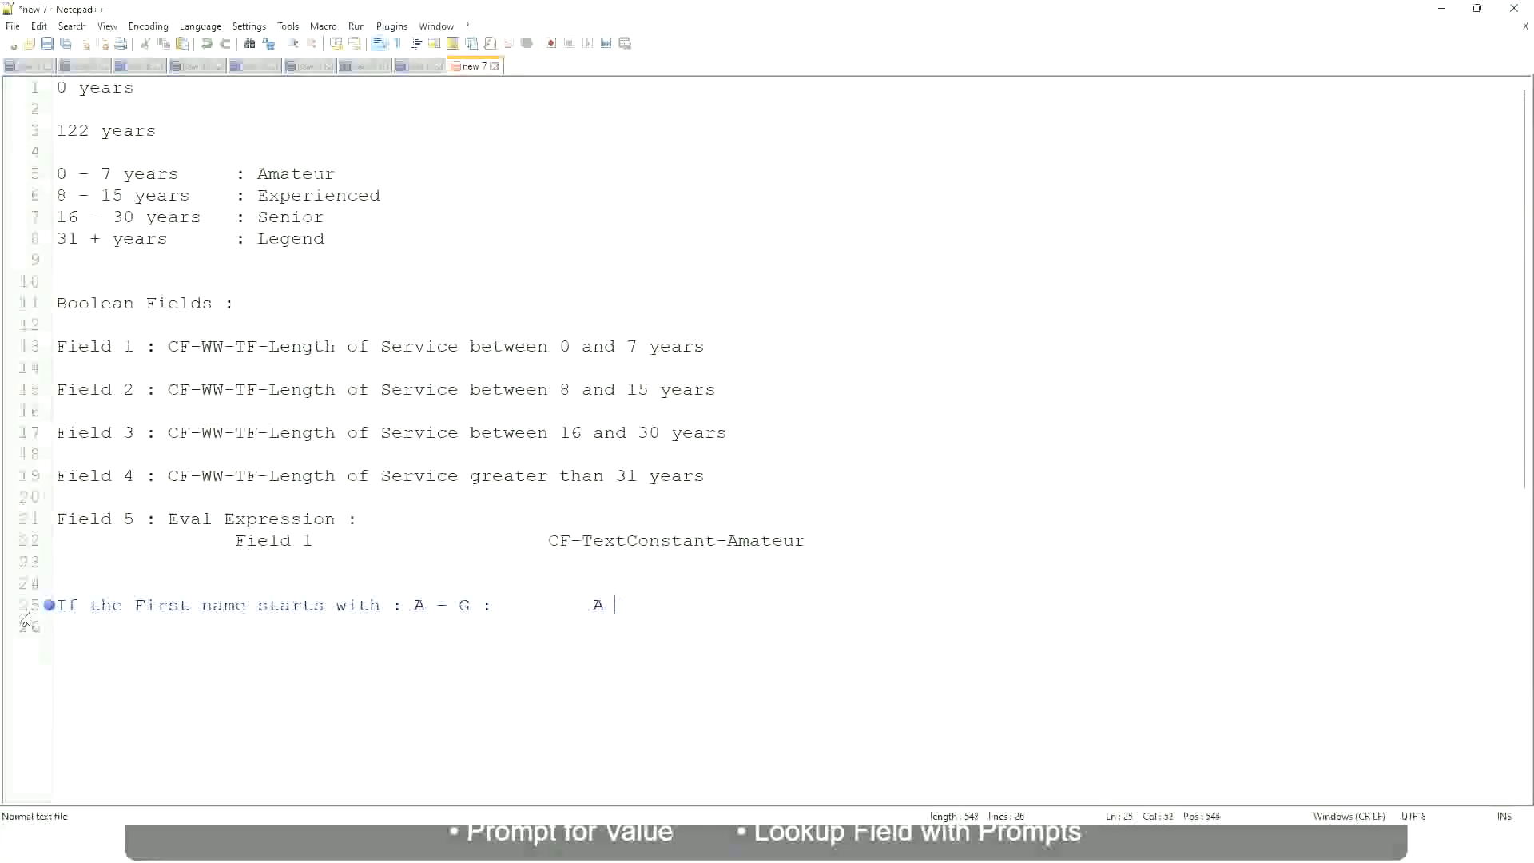
text(Listers)
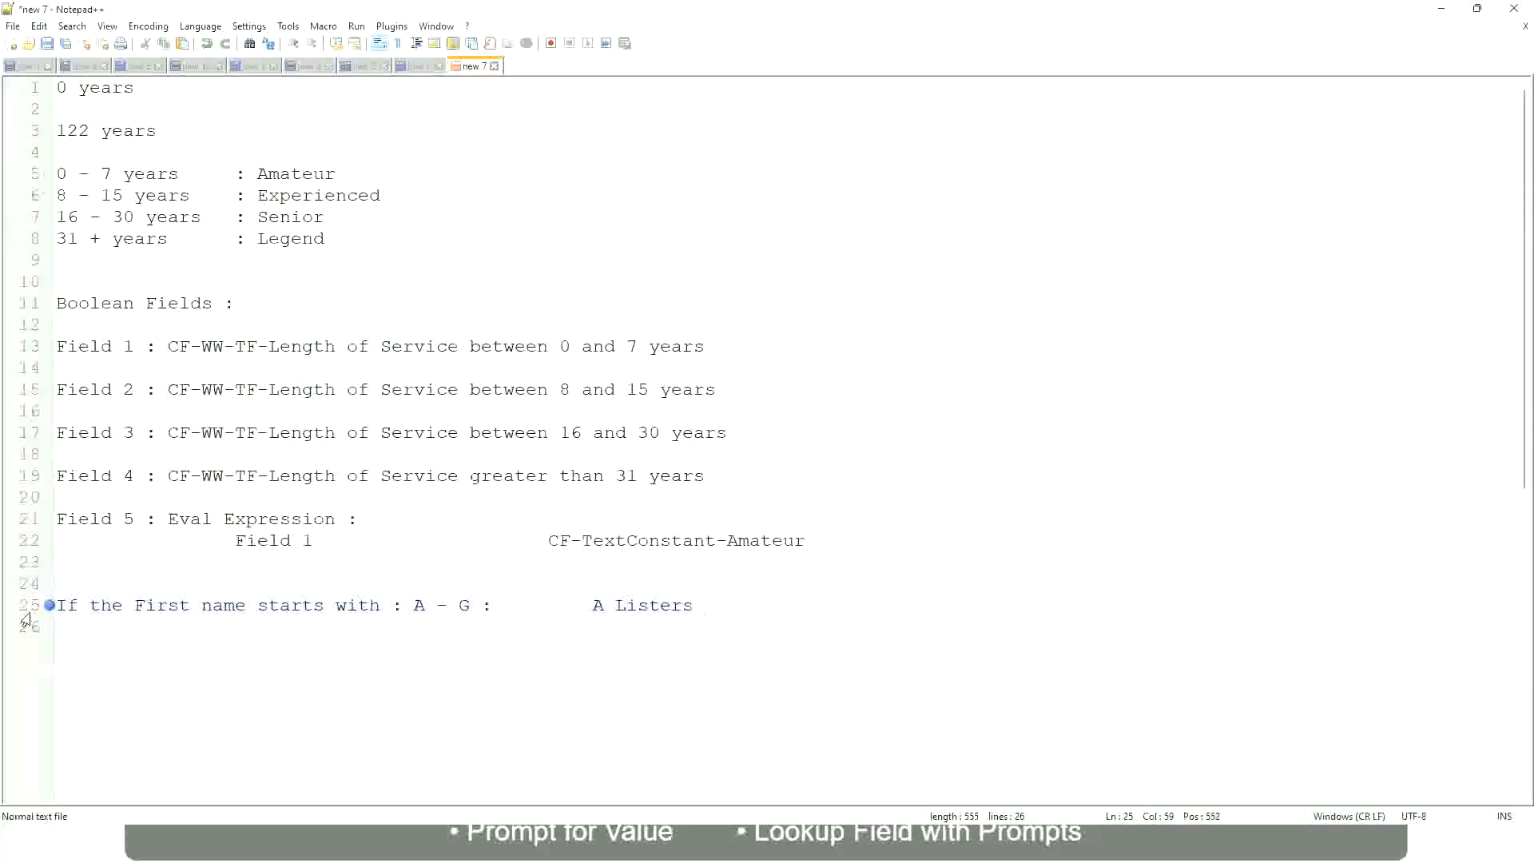
Enclose A Listers in double quotation marks
key(Left)
key(Left)
key(Left)
key(Left)
key(Left)
key(Left)
key(Left)
key(Left)
key(Left)
text("")
key(BackSpace)
key(Right)
key(Right)
key(Right)
key(Right)
key(Right)
key(Right)
key(Right)
key(Return)
key(BackSpace)
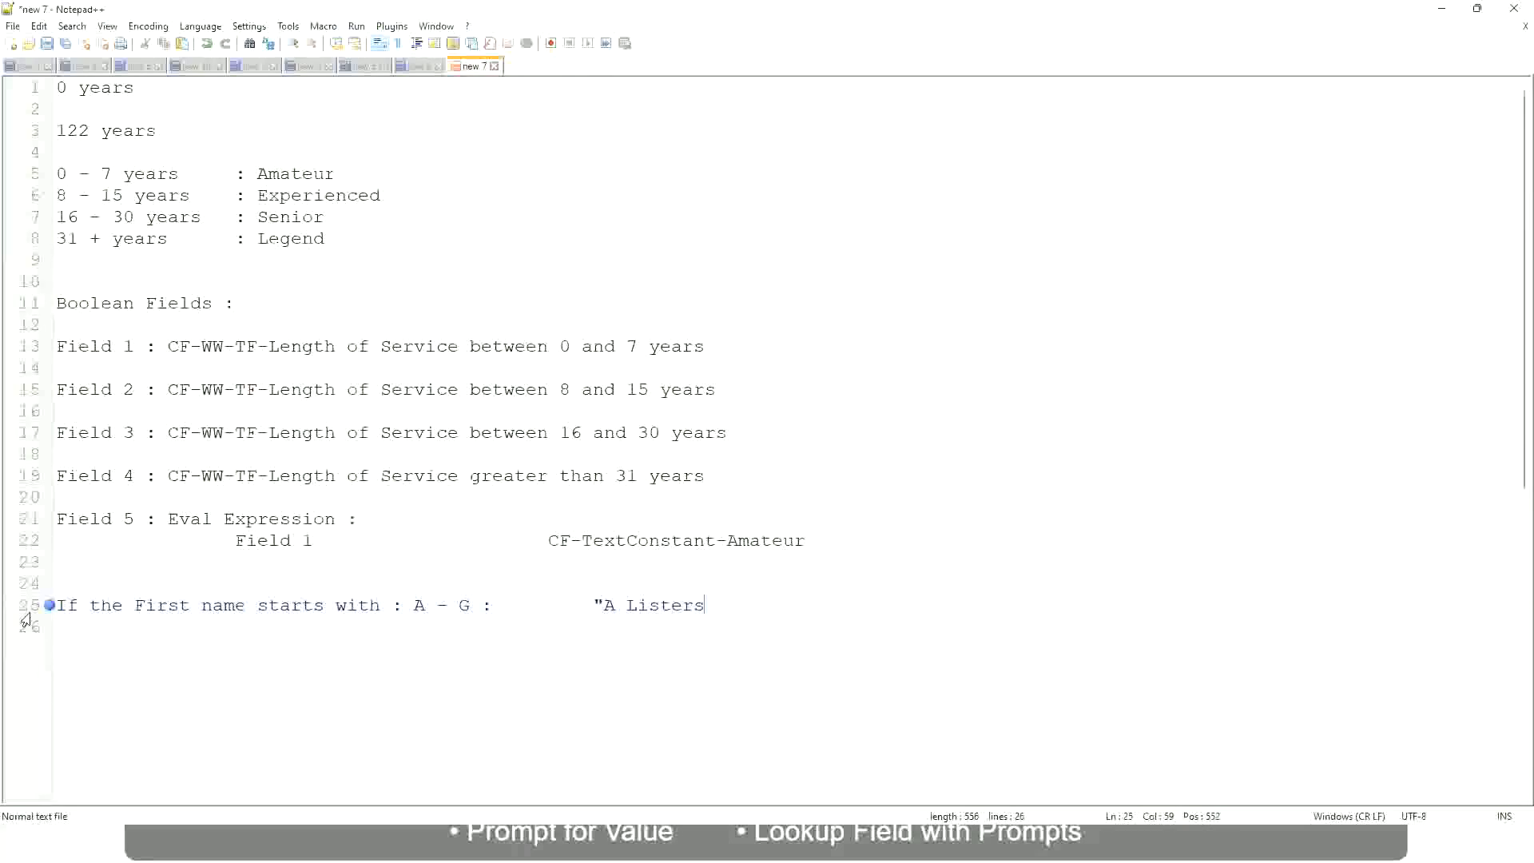
text("")
key(BackSpace)
Add a rule below for the range H - P with the result "His Majesty", aligned with the first rule
key(Return)
text(H -)
text(P)
key(Tab)
key(Tab)
key(Tab)
key(Tab)
key(Tab)
key(Tab)
key(Tab)
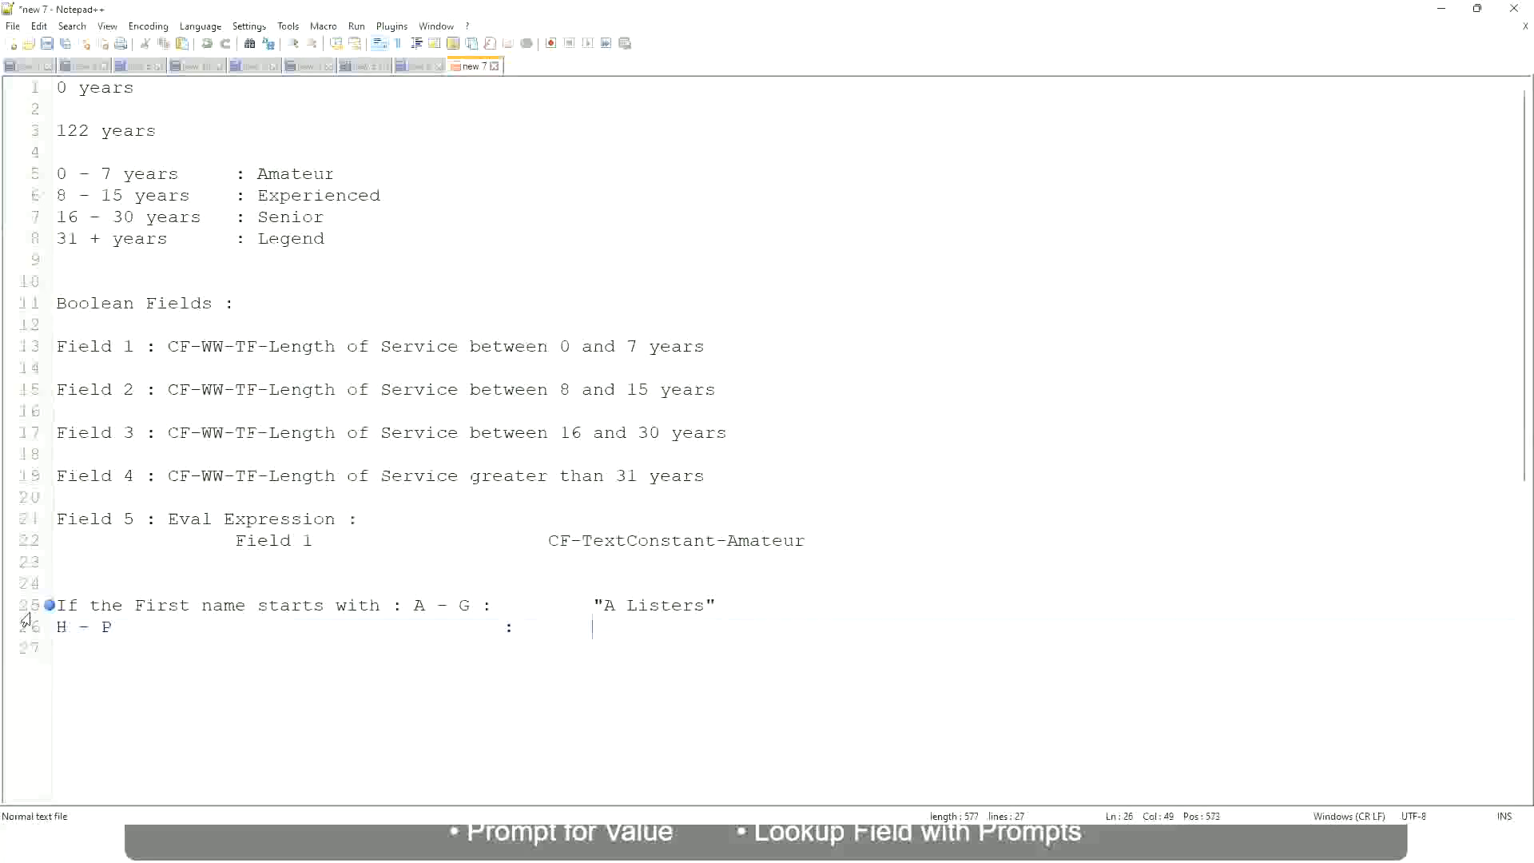
text("His Majesty"")
key(BackSpace)
key(Return)
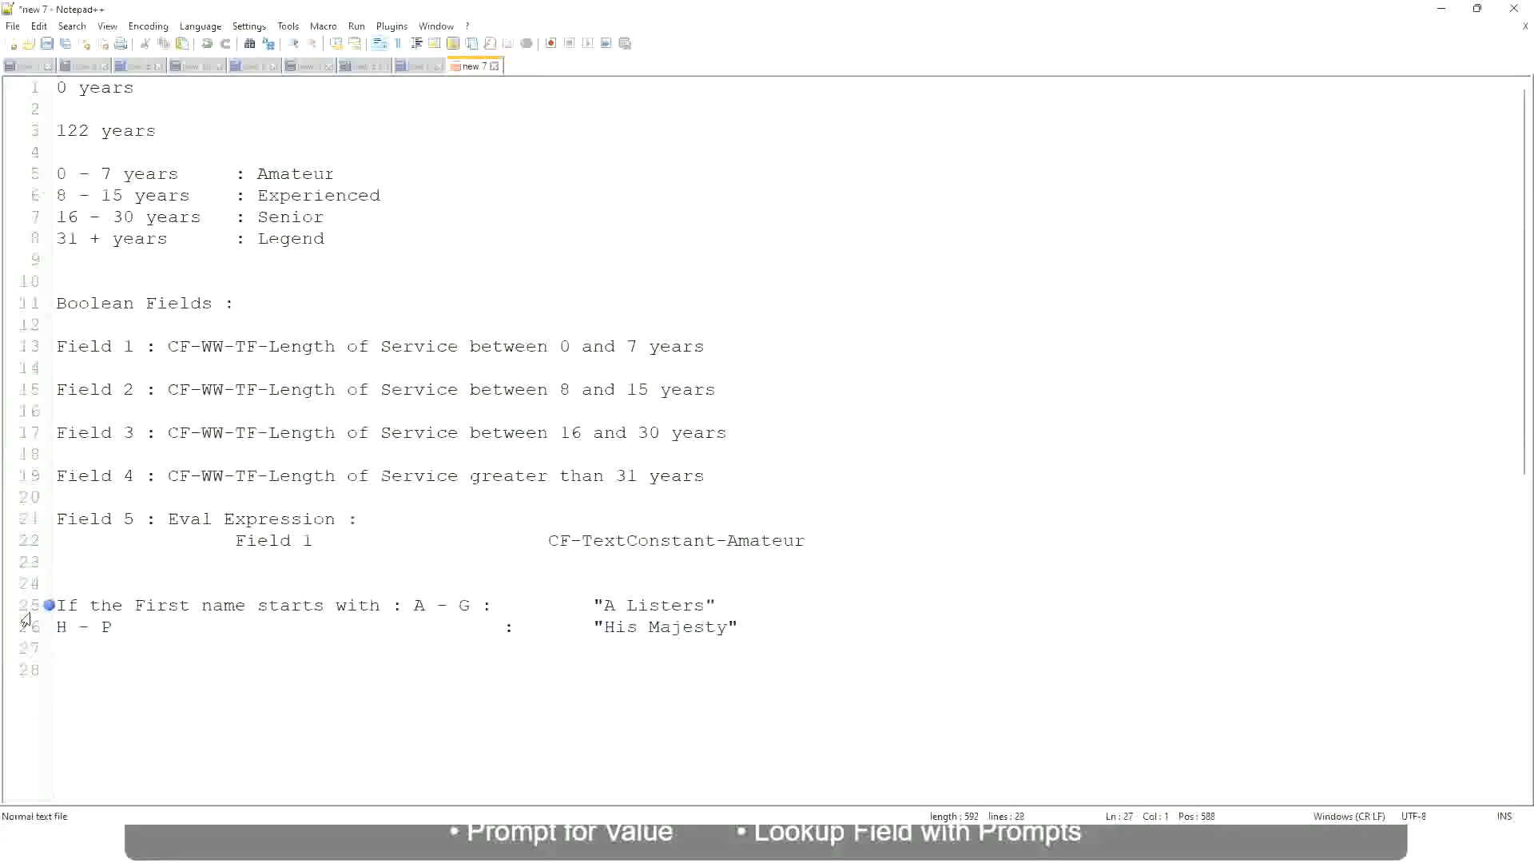
Add a third rule for the range L - Z with the result "Lords", aligned with the rules above
text(L - Z)
key(Tab)
key(Tab)
key(Tab)
key(Tab)
key(Tab)
key(Tab)
key(Tab)
text(:       "Lords"")
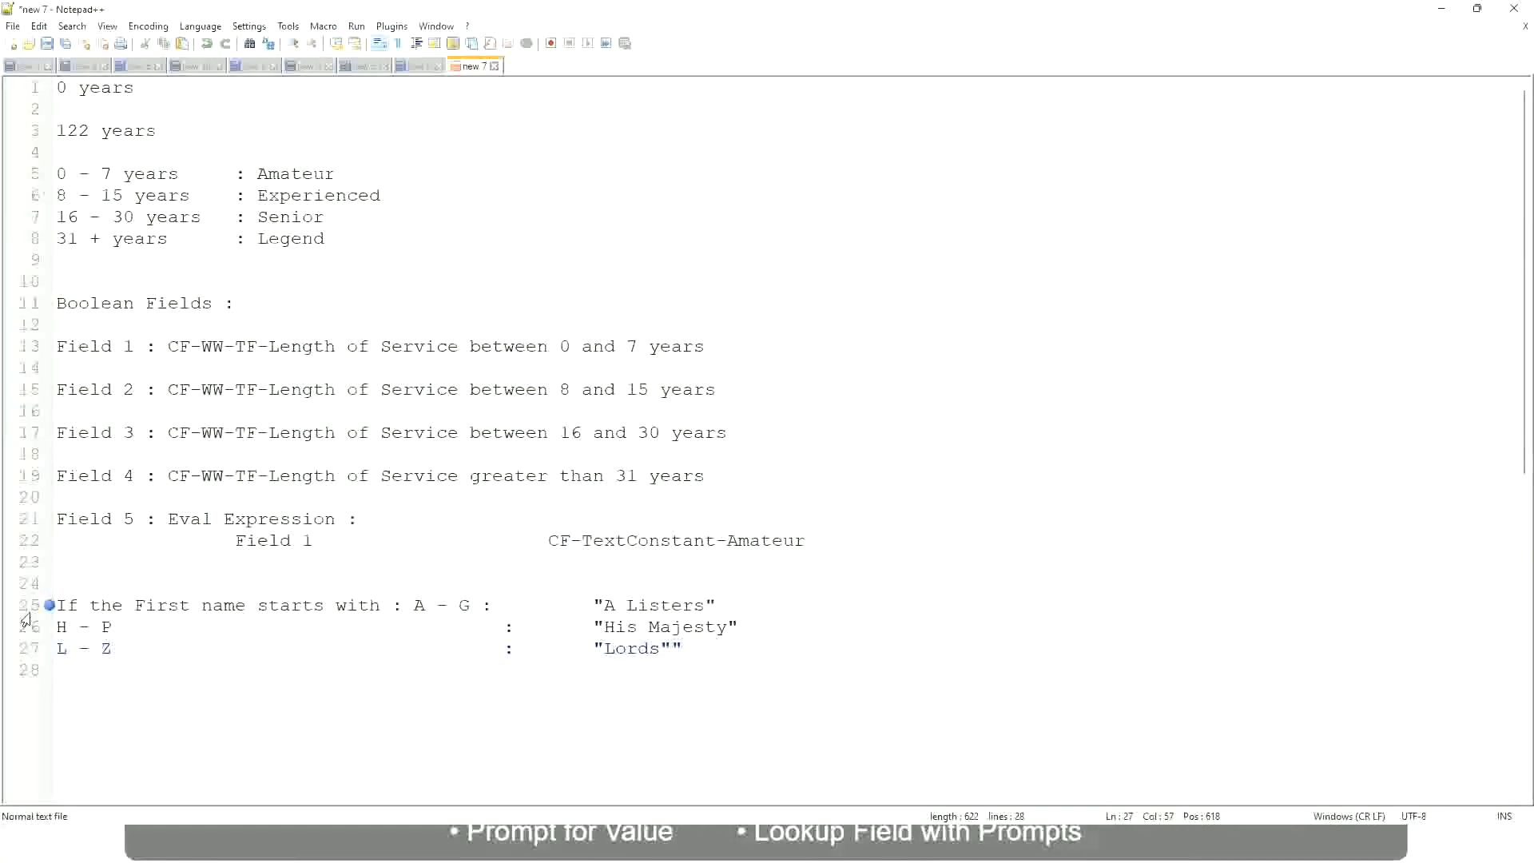
key(BackSpace)
Replace the three first-name rules with the opening word If
click(661, 648)
key(End)
drag(665, 648, 716, 605)
click(657, 604)
click(693, 630)
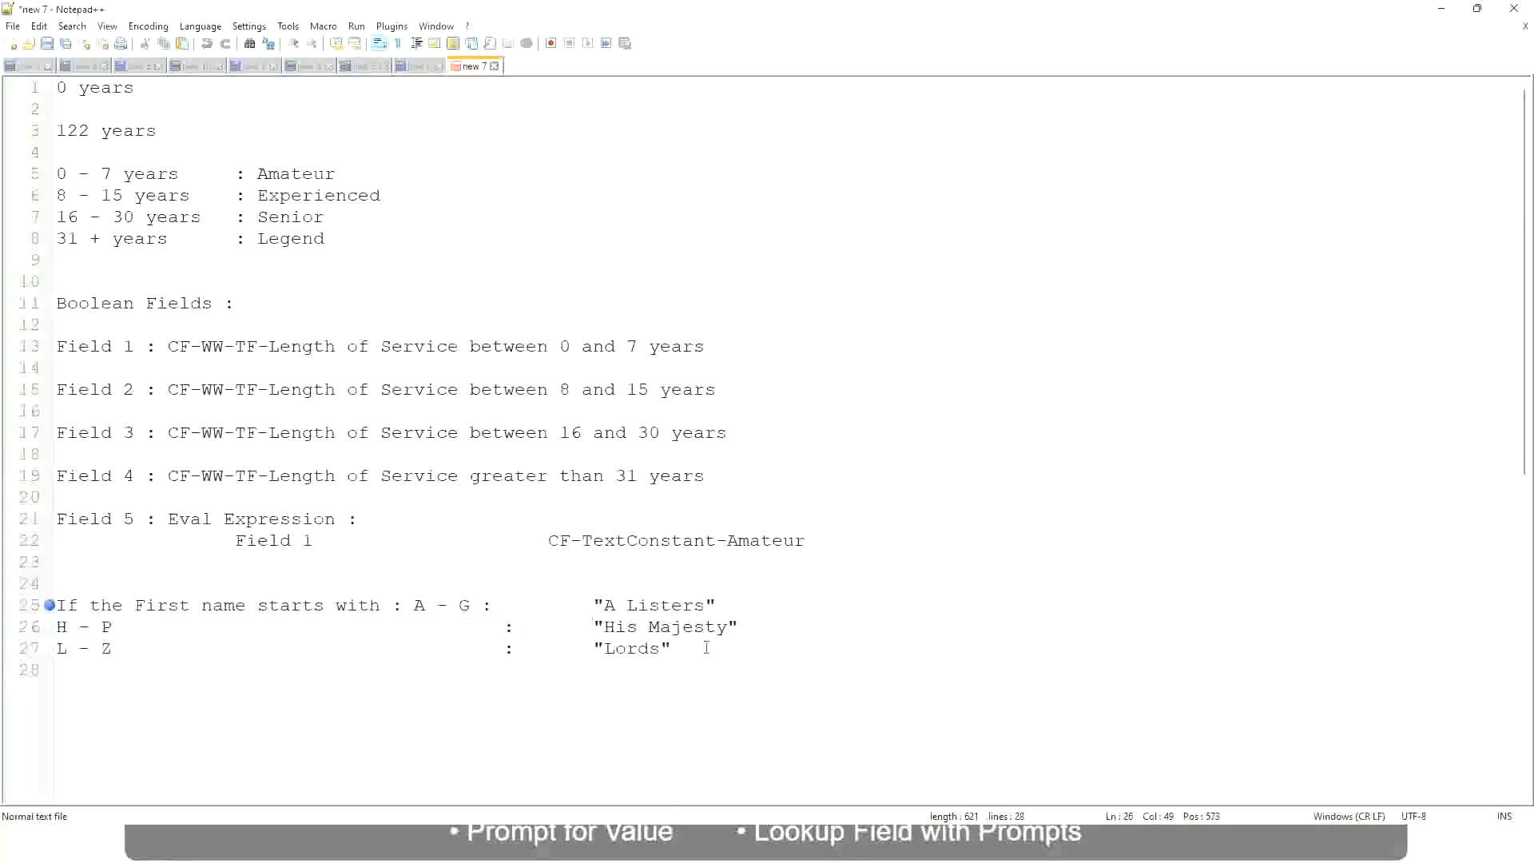
drag(681, 648, 43, 605)
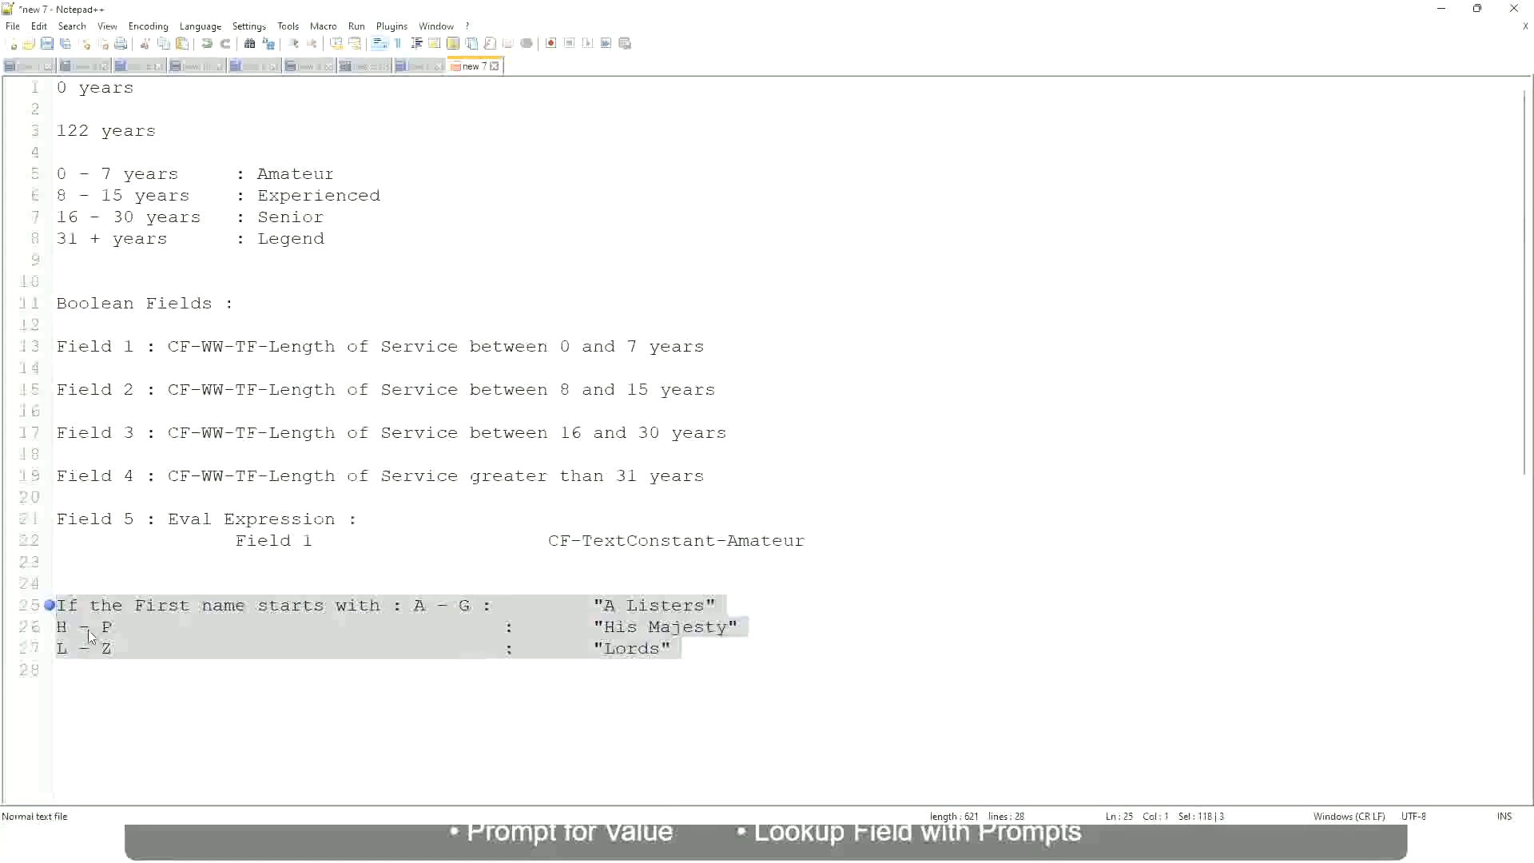
text(If )
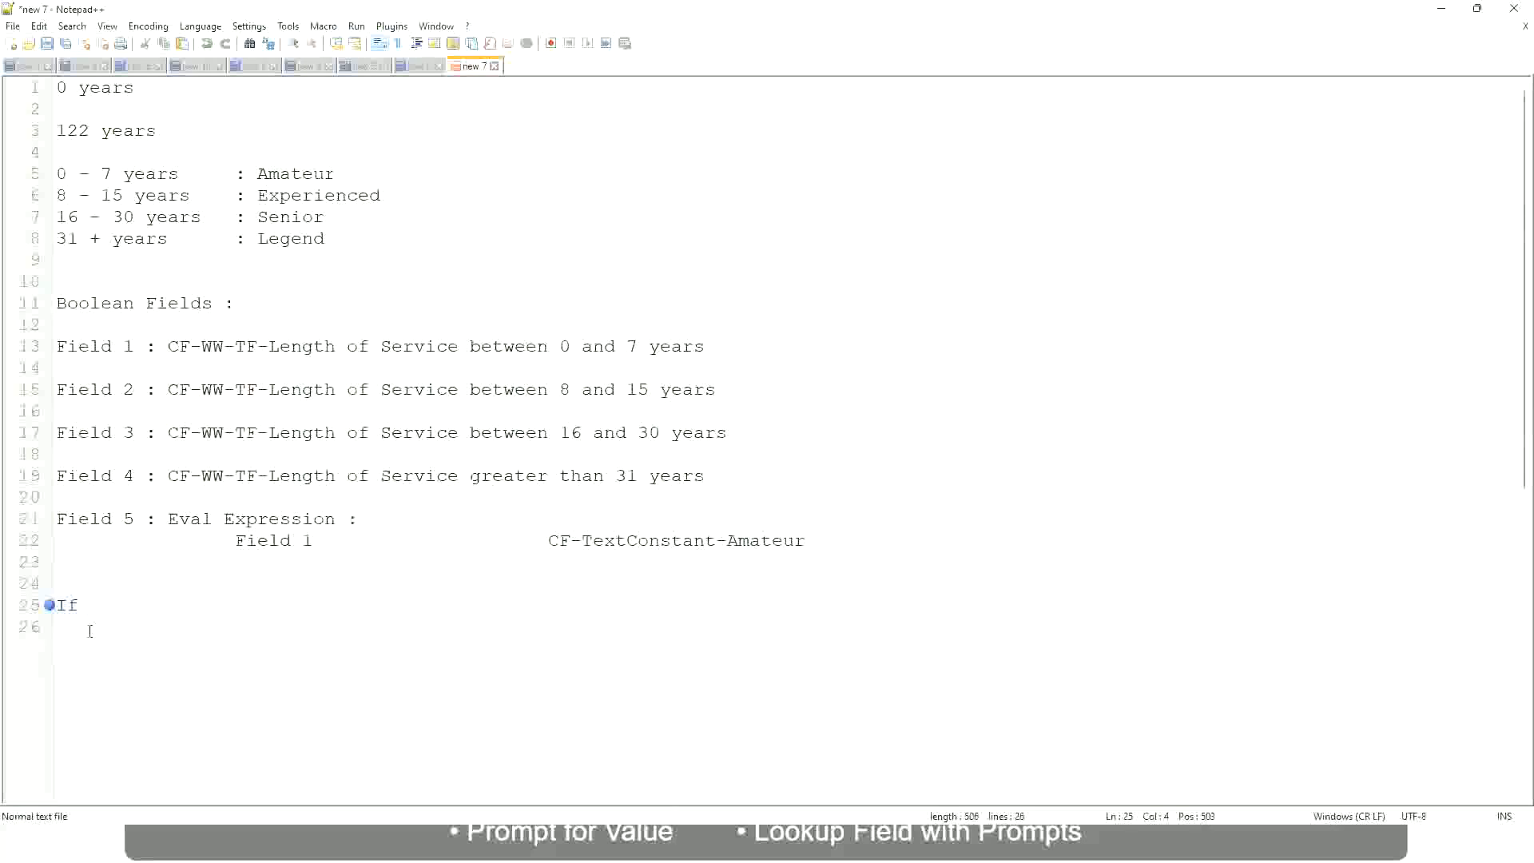
text(Prior Ex)
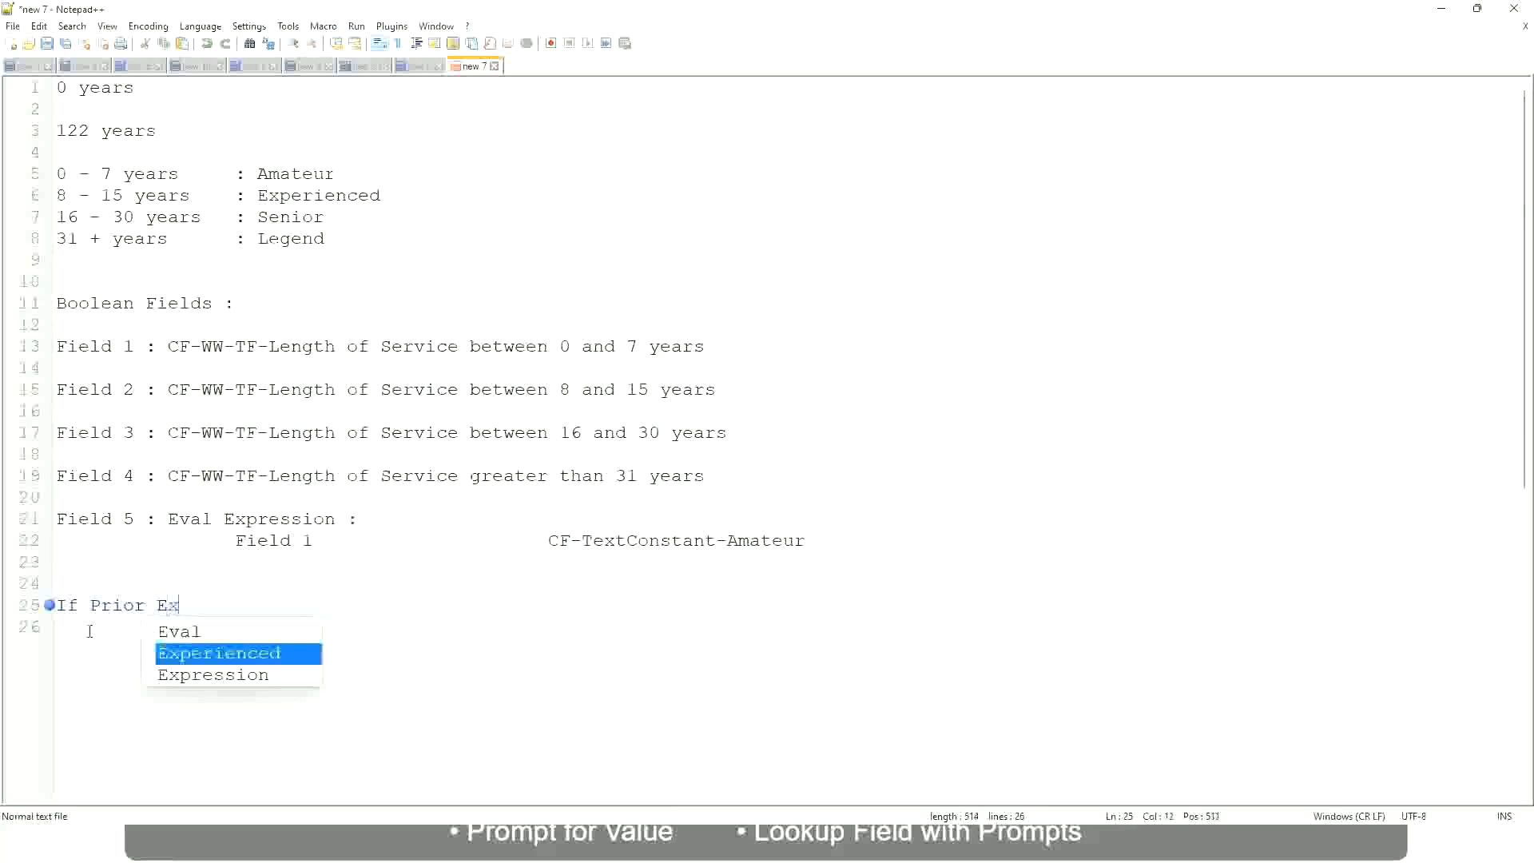
text(perience)
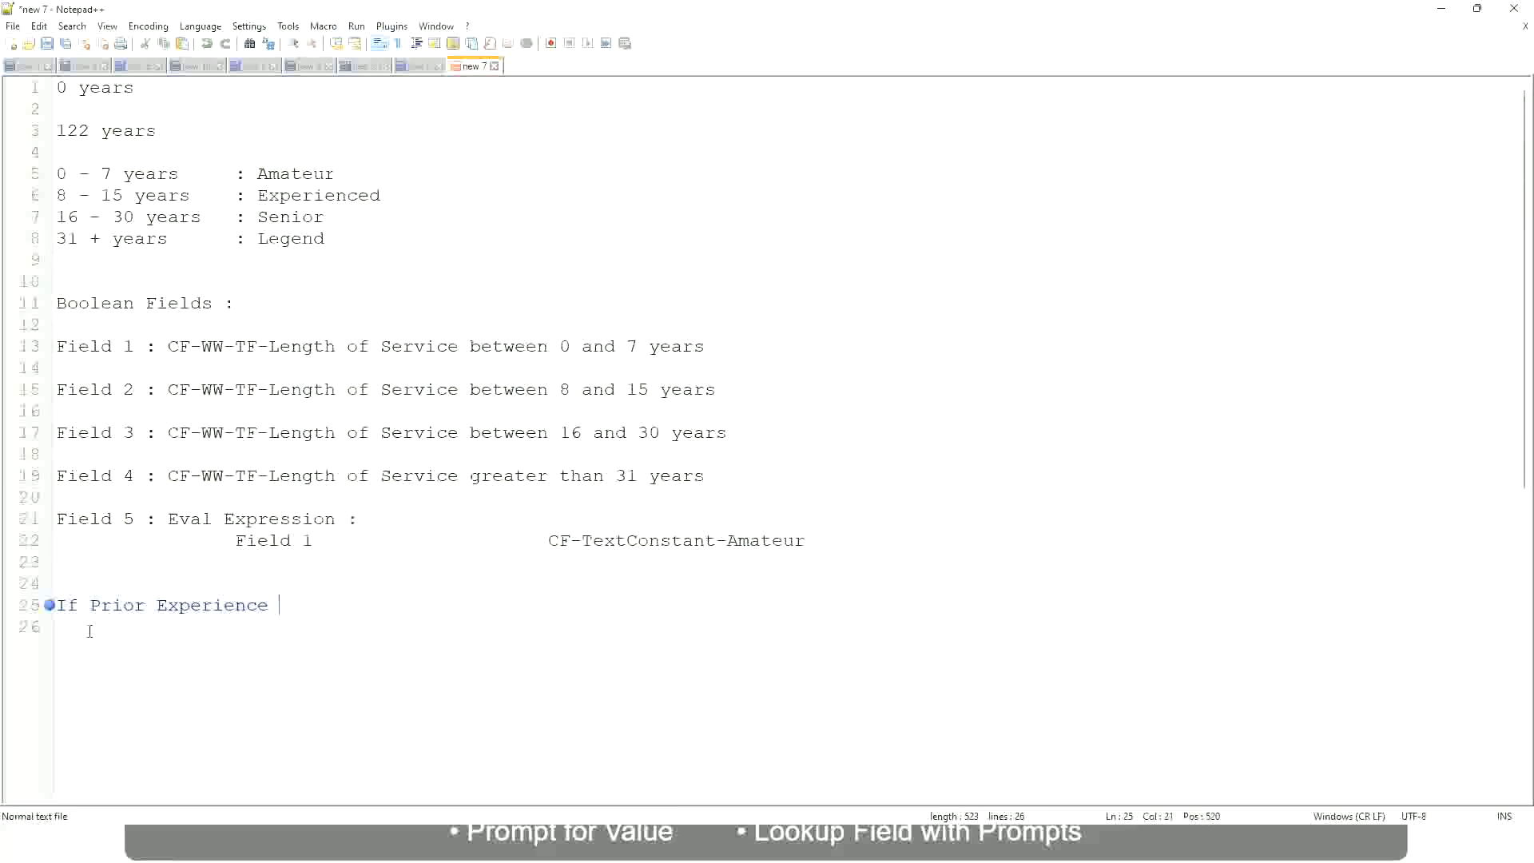
key(BackSpace)
key(BackSpace)
key(BackSpace)
key(BackSpace)
key(BackSpace)
key(BackSpace)
key(BackSpace)
key(BackSpace)
key(BackSpace)
key(BackSpace)
key(BackSpace)
key(BackSpace)
key(BackSpace)
key(BackSpace)
key(BackSpace)
key(BackSpace)
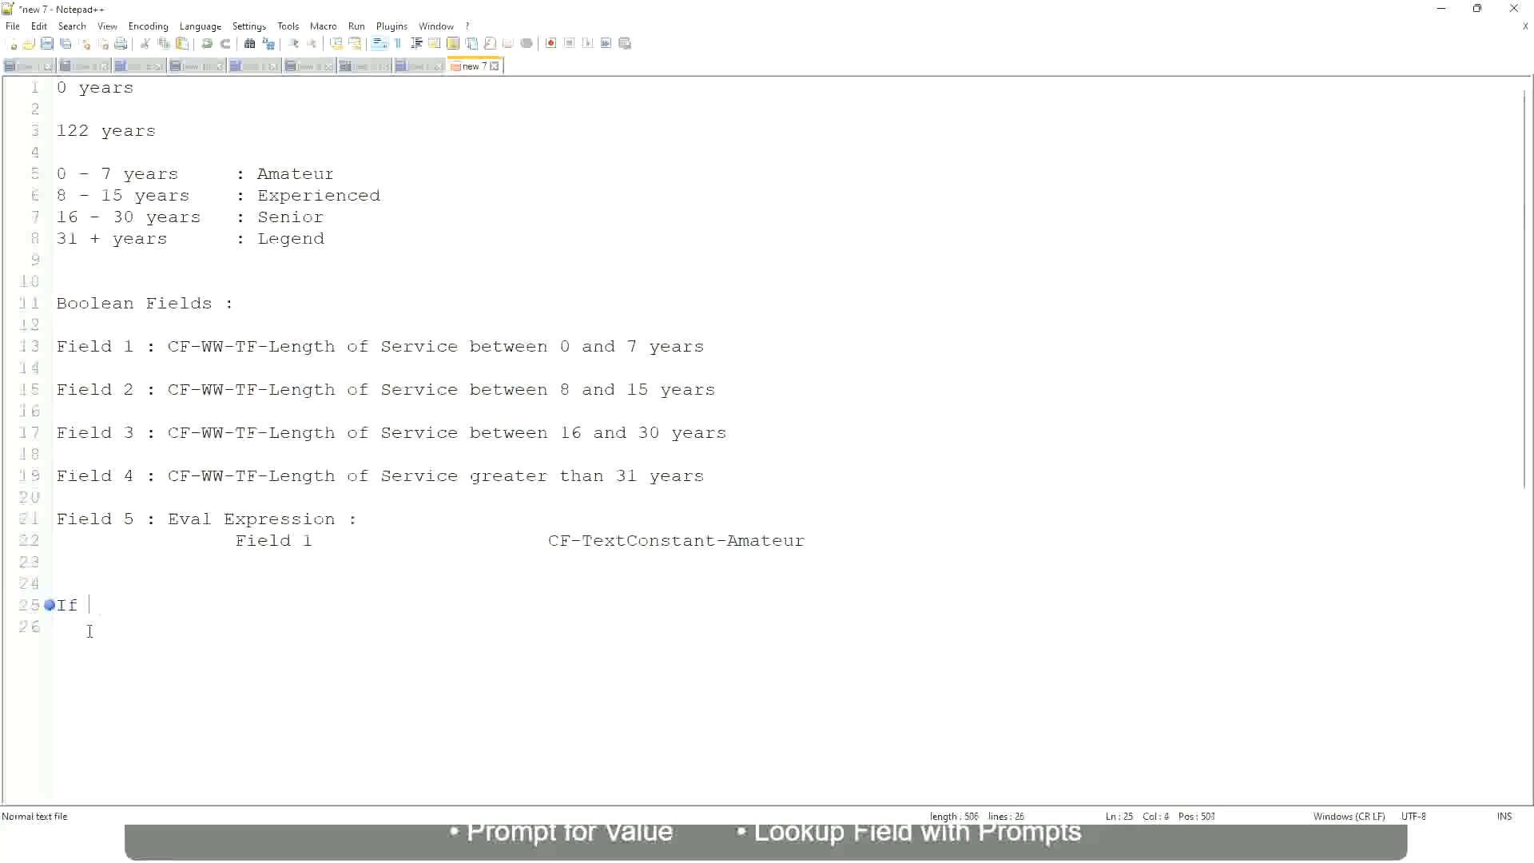
text(Job Profile is )
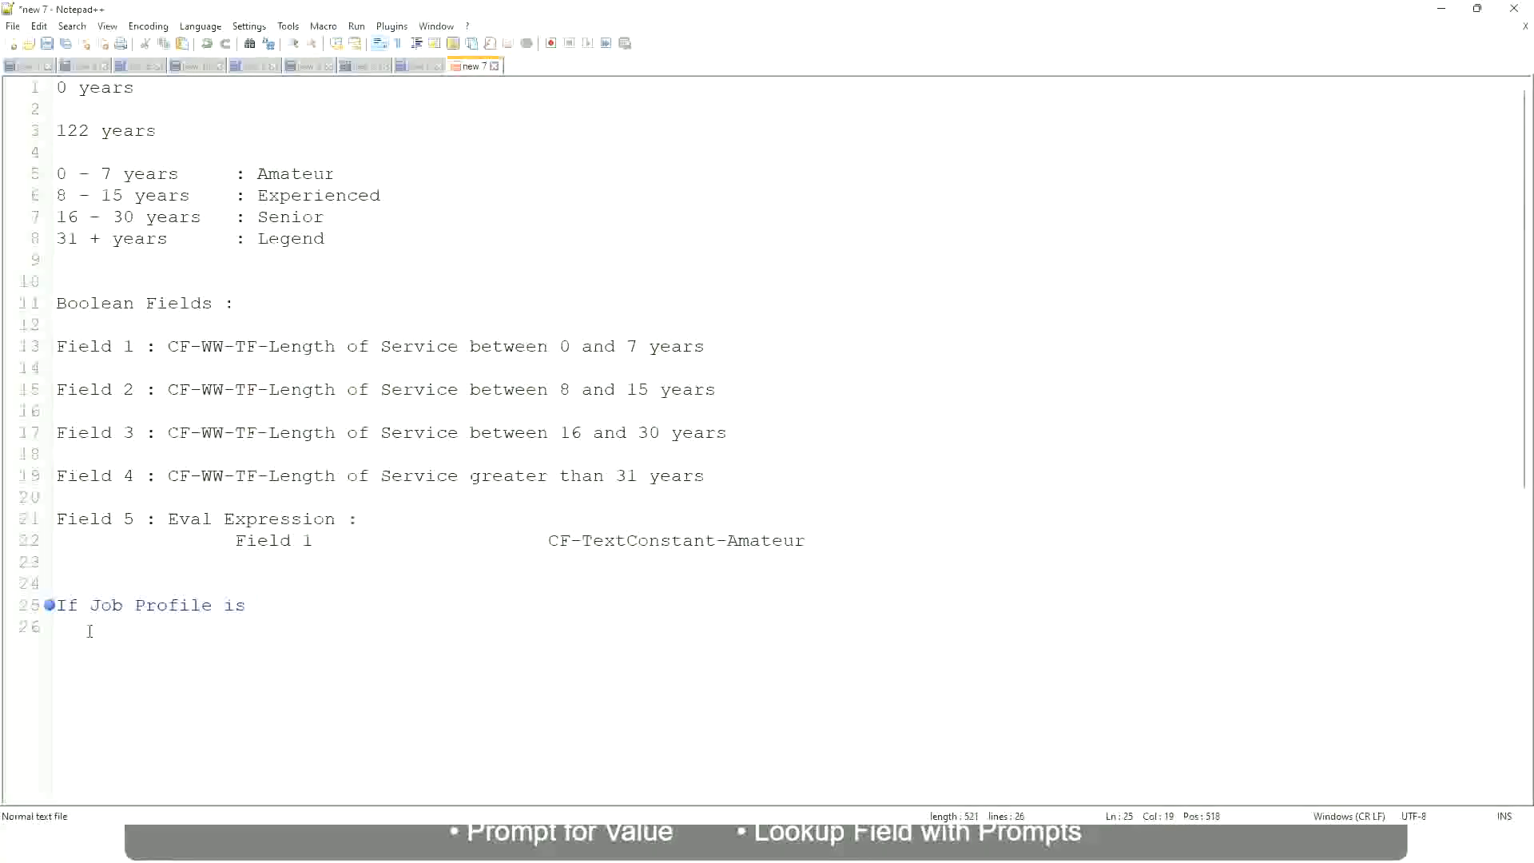
text(: Manager)
key(BackSpace)
key(BackSpace)
key(BackSpace)
key(BackSpace)
key(BackSpace)
key(BackSpace)
key(BackSpace)
key(BackSpace)
key(BackSpace)
key(BackSpace)
key(BackSpace)
key(BackSpace)
key(BackSpace)
key(BackSpace)
key(BackSpace)
key(BackSpace)
key(BackSpace)
key(BackSpace)
key(BackSpace)
key(BackSpace)
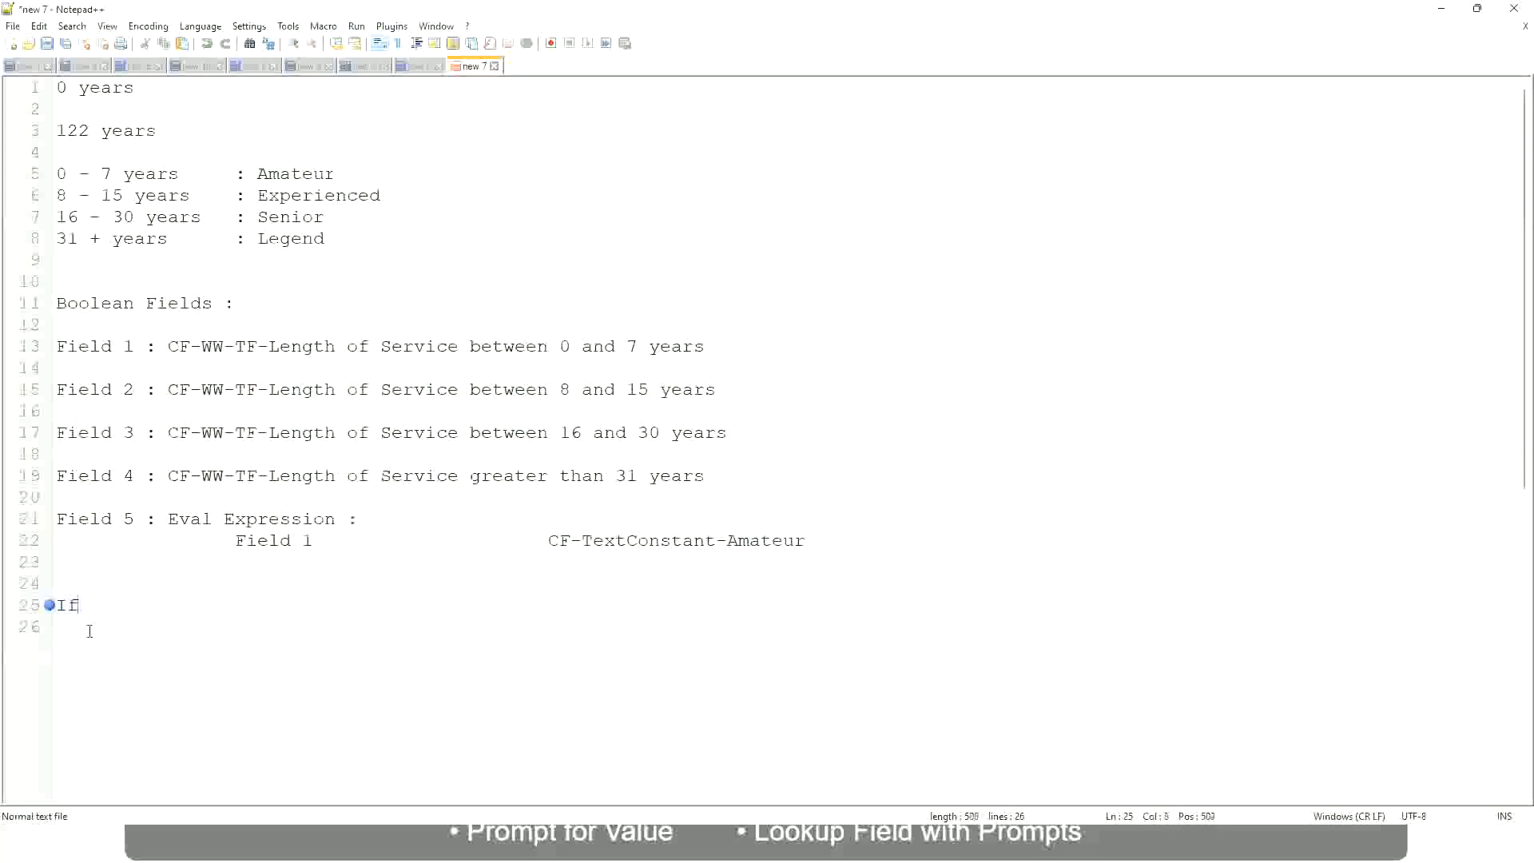
Write the condition on line 25 as "If Management Level is Manager or Above"
text(Management )
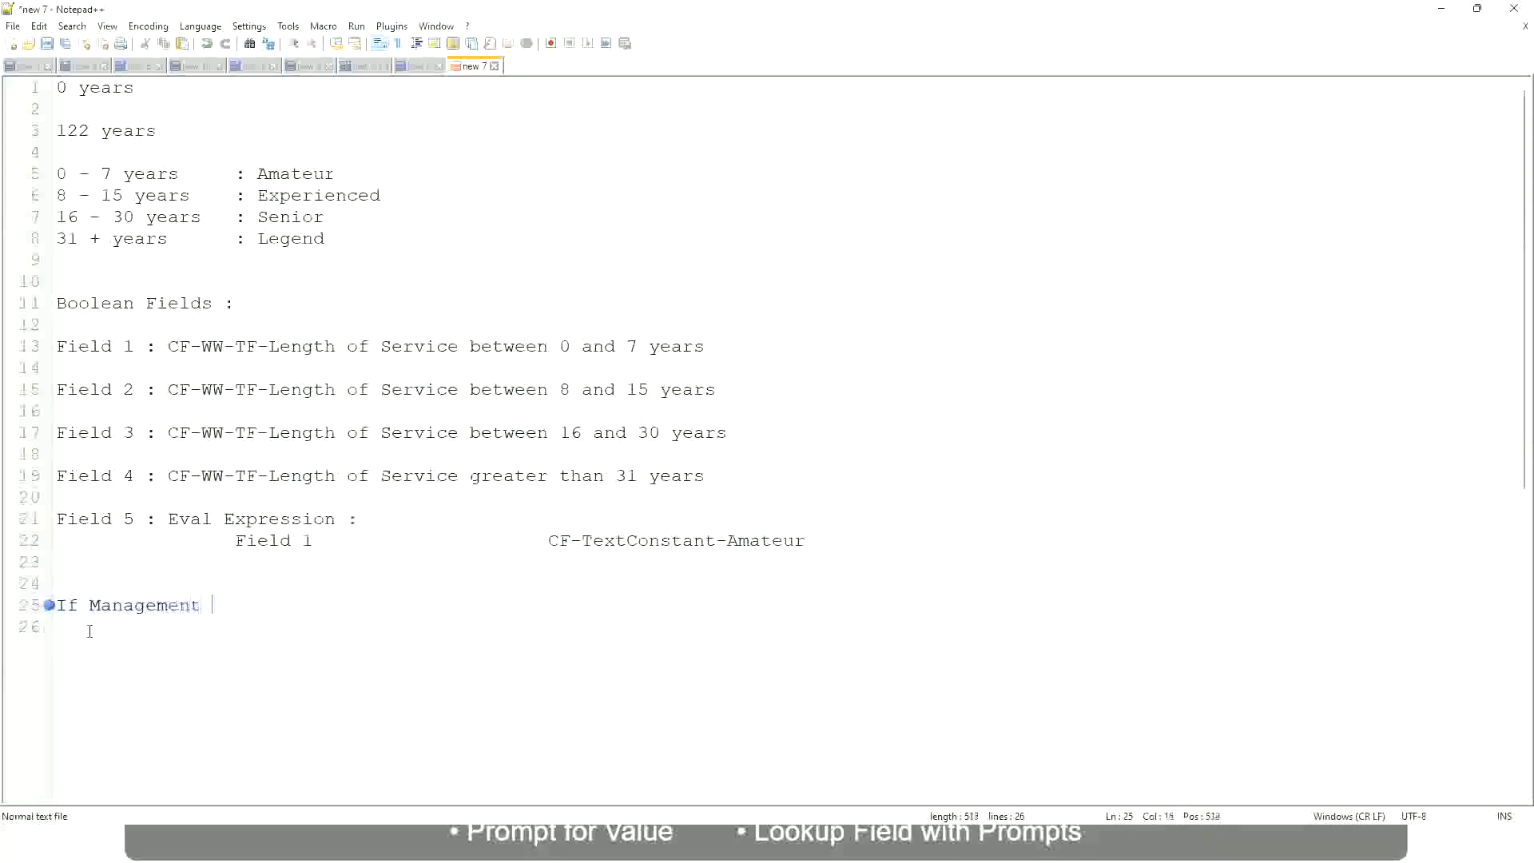
text(Level is Manager or A)
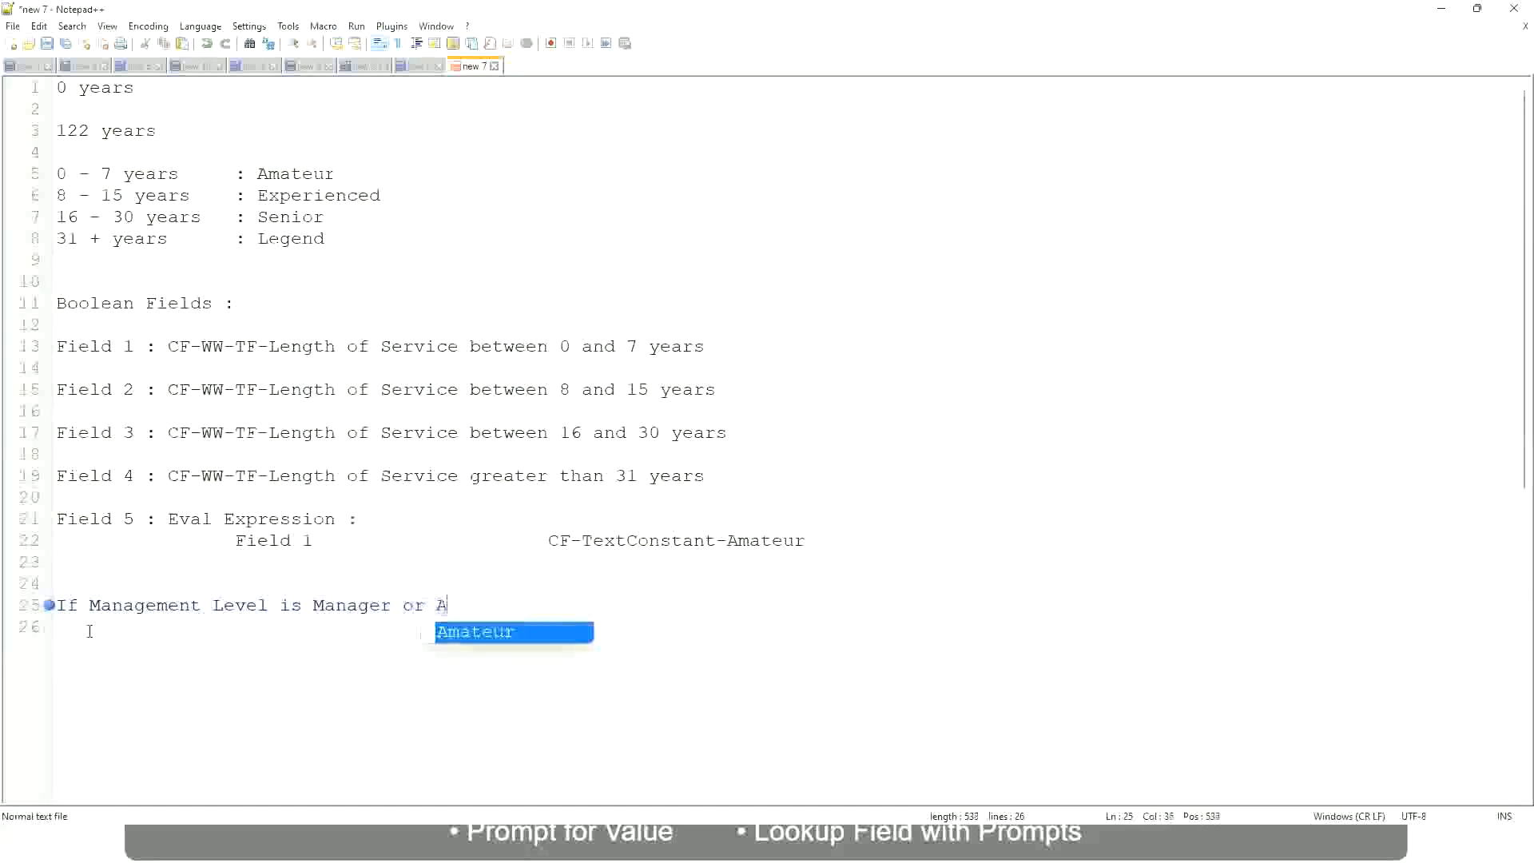
text(bove)
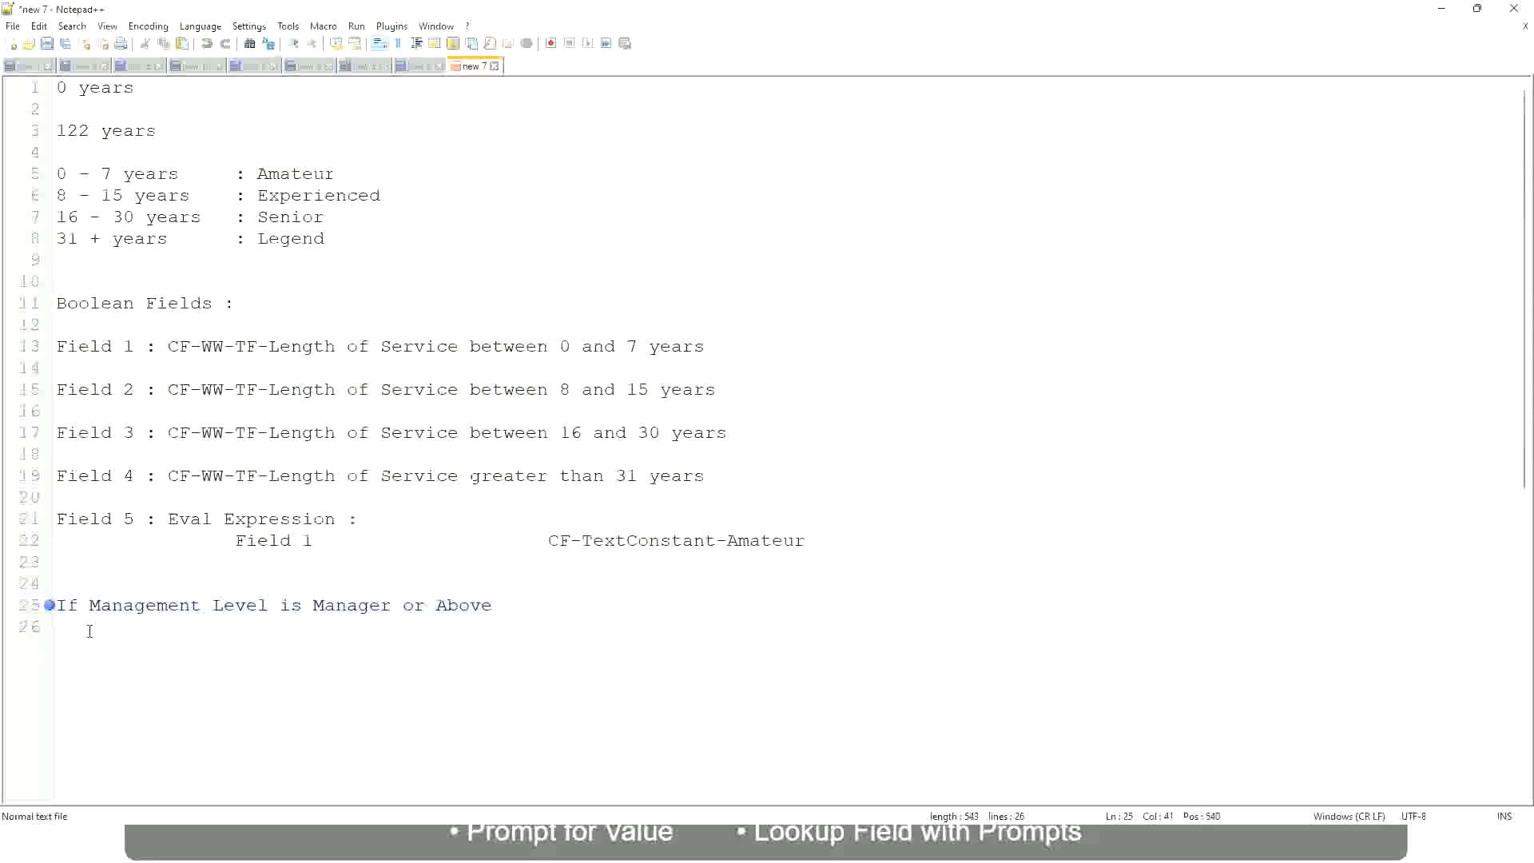
Add the outcome "Proposed Allowance Plan : Car Allowance" in a separate column after the manager condition
key(Tab)
key(Tab)
key(Tab)
key(Tab)
text(Proposed)
text(Allowance )
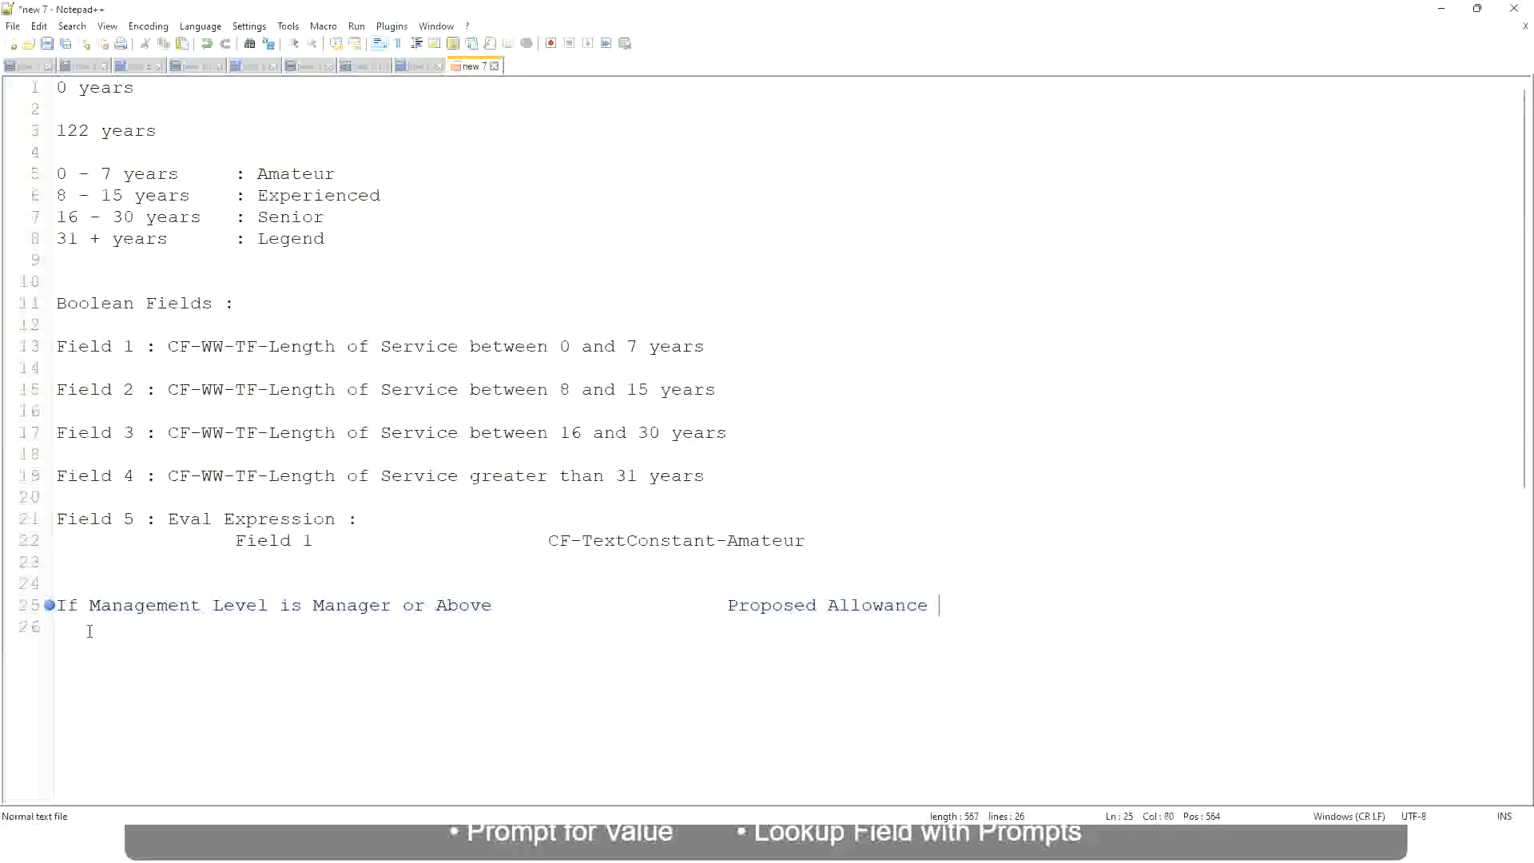
text(Plan)
text(: Car Allowanc)
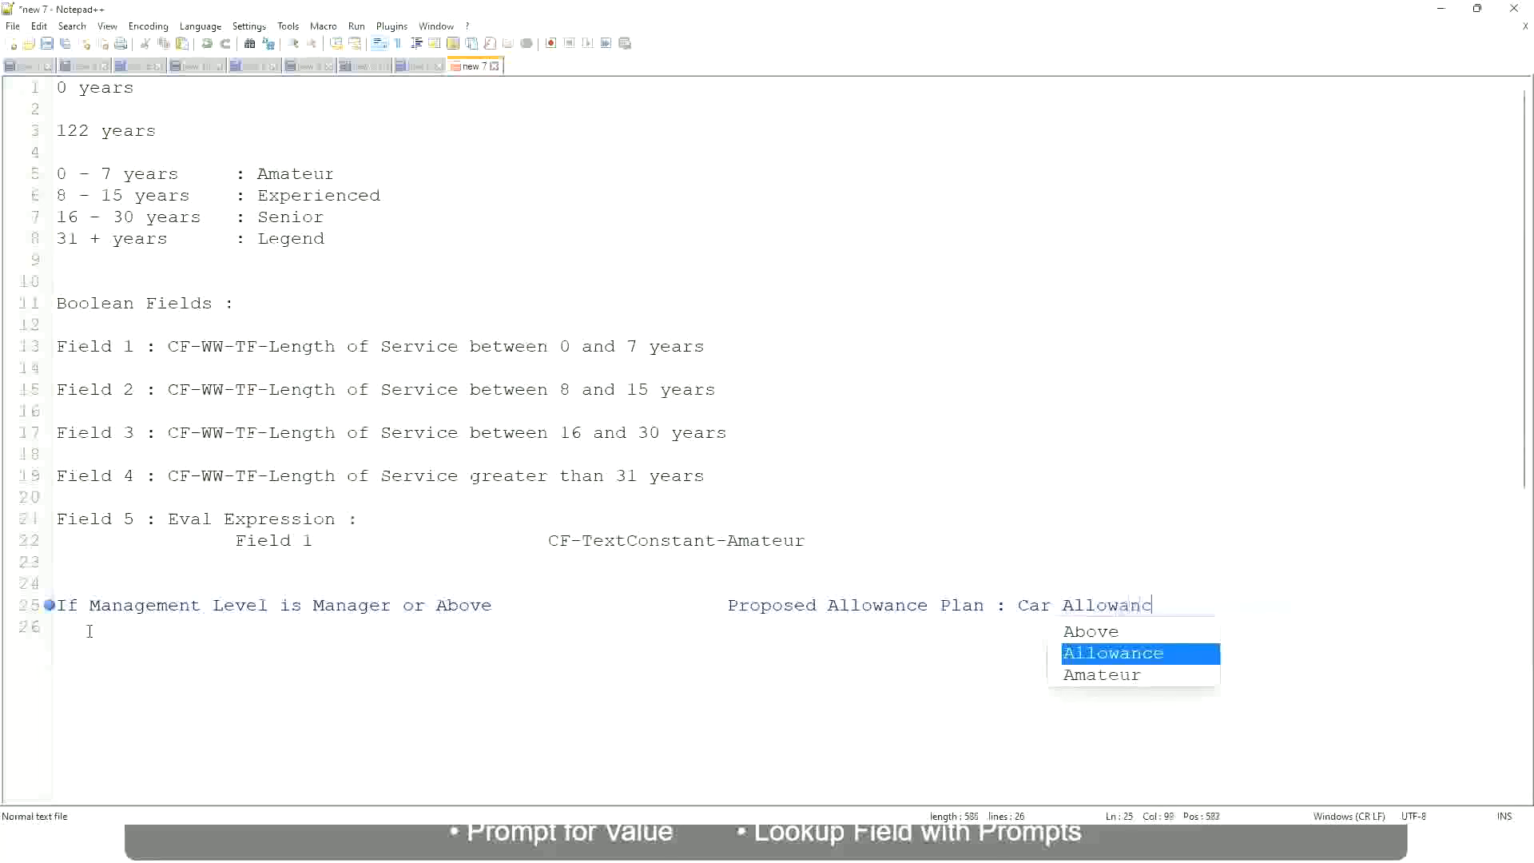
text(e)
Start a second rule on the next line with "If Management Level is"
key(Return)
text(I)
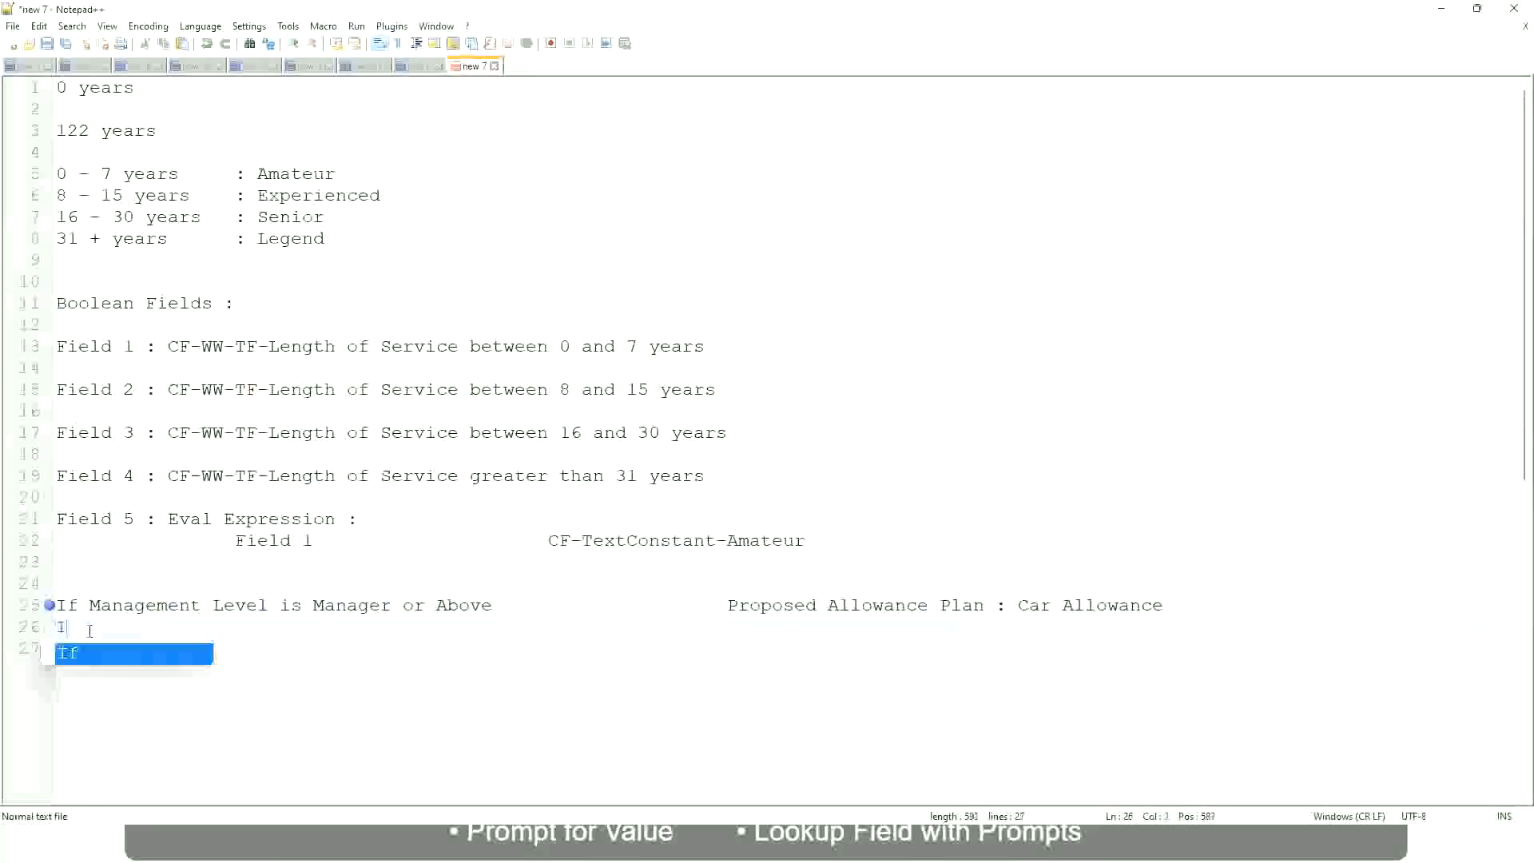
text(f Management Level is)
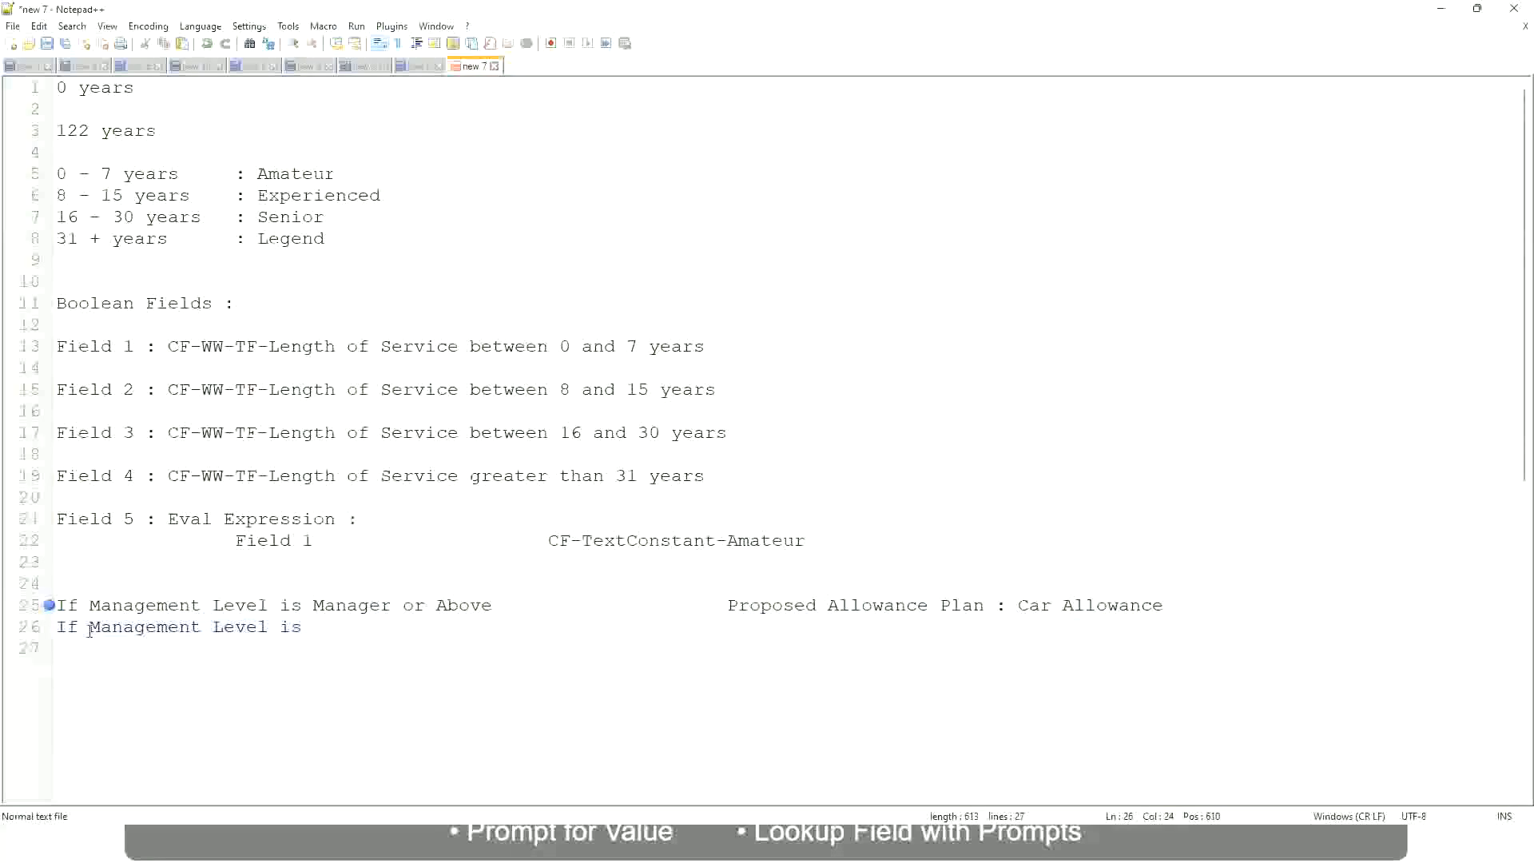
Remove "or Above" from the manager condition on line 25 and return to the second rule
key(Up)
key(Right)
key(Right)
key(Right)
key(Right)
key(Right)
key(Right)
key(Right)
key(shift+Right)
key(shift+Right)
key(shift+Right)
key(shift+Right)
key(shift+Right)
key(shift+Right)
key(shift+Right)
key(shift+Right)
key(shift+Right)
key(Delete)
key(Down)
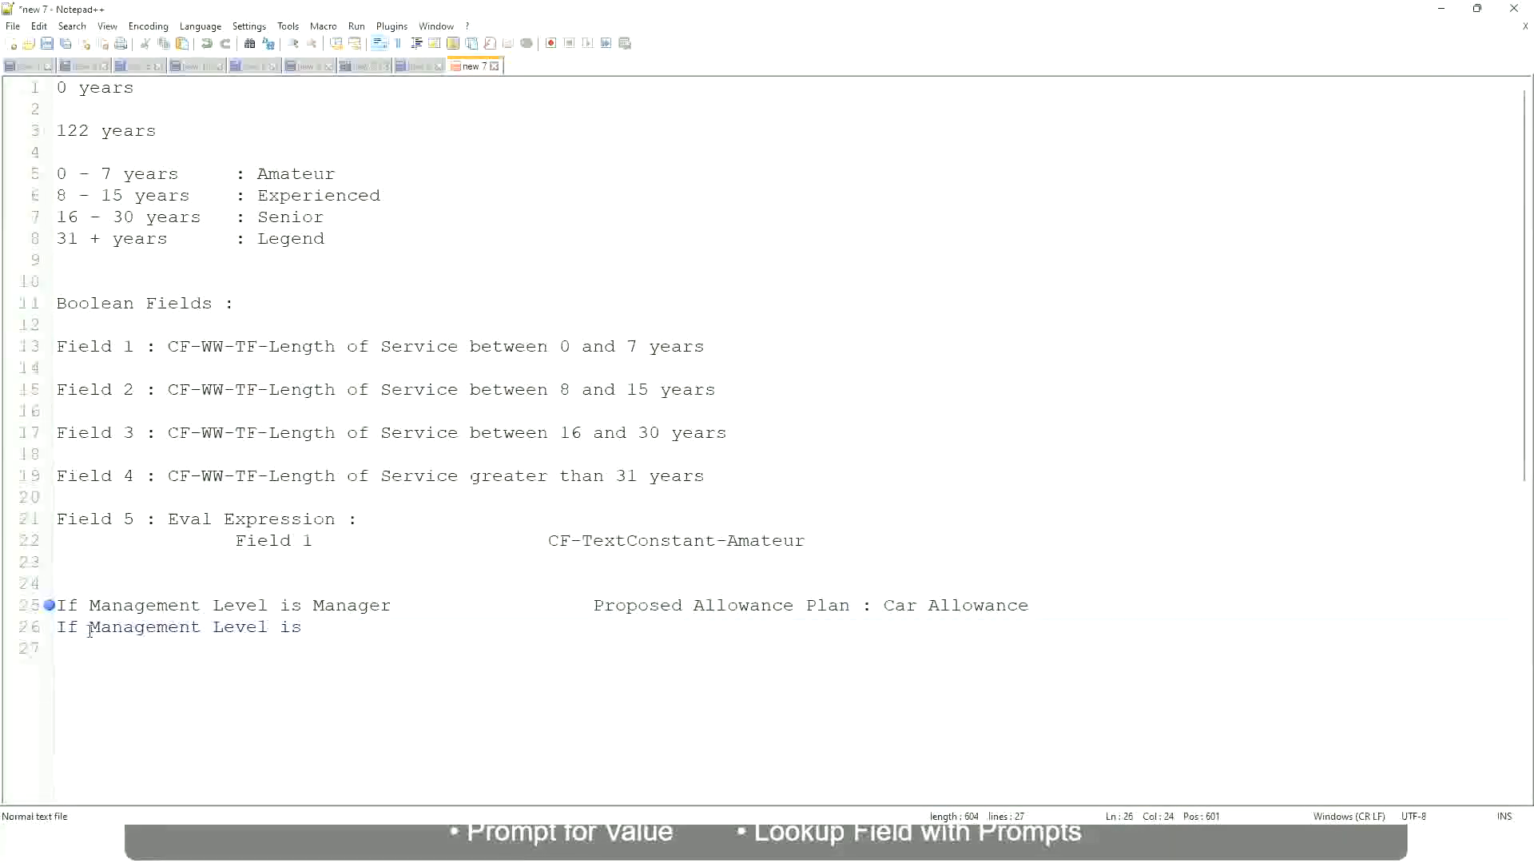
Complete the second rule with Director and the aligned outcome Executive Allowance, and start a new line
text(Director)
key(Tab)
key(Tab)
text(Exec)
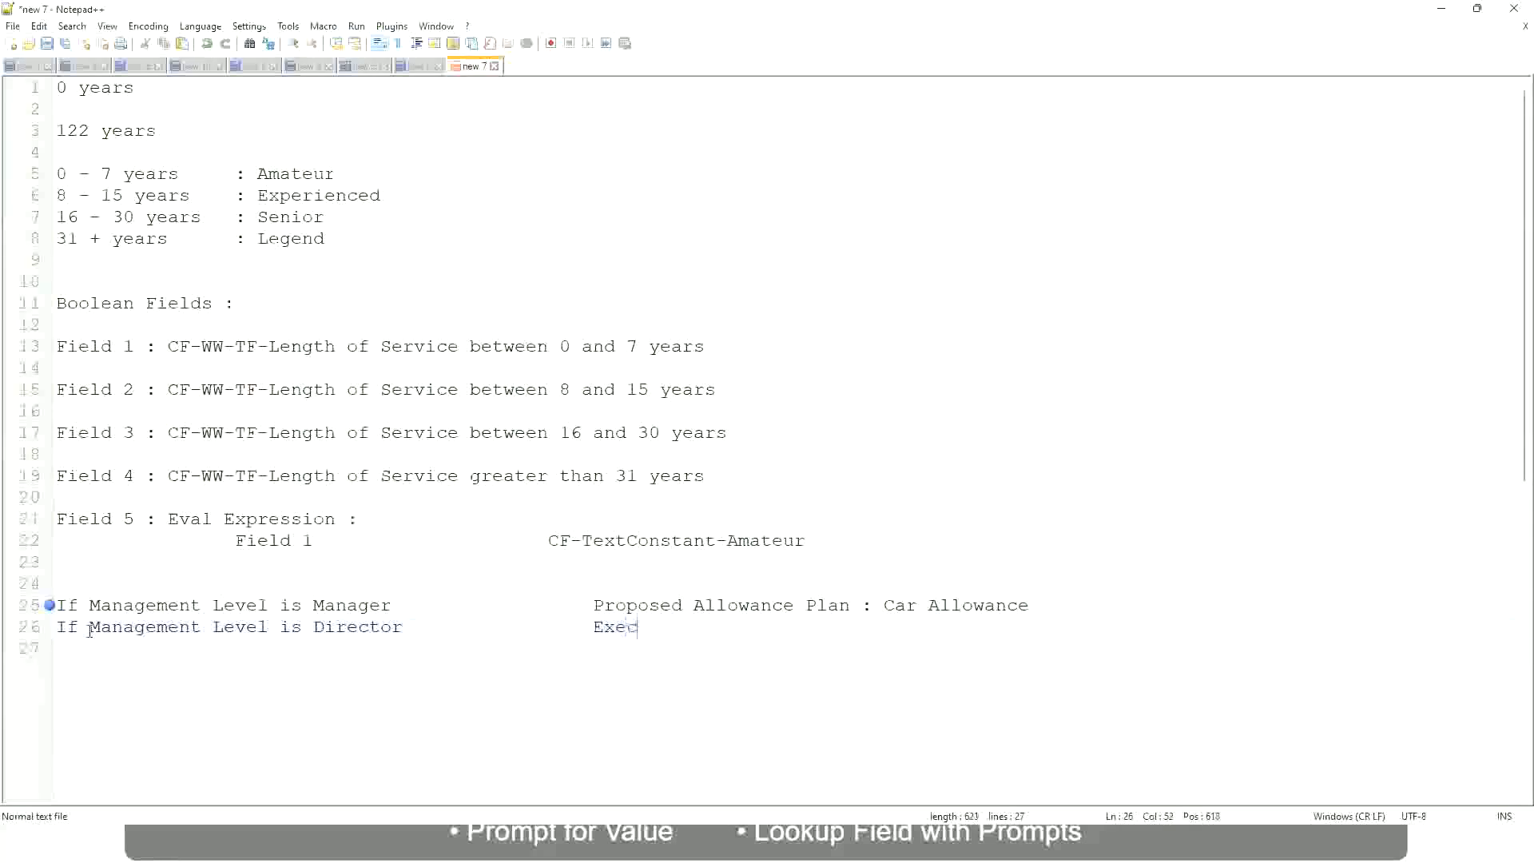
text(utive Allo)
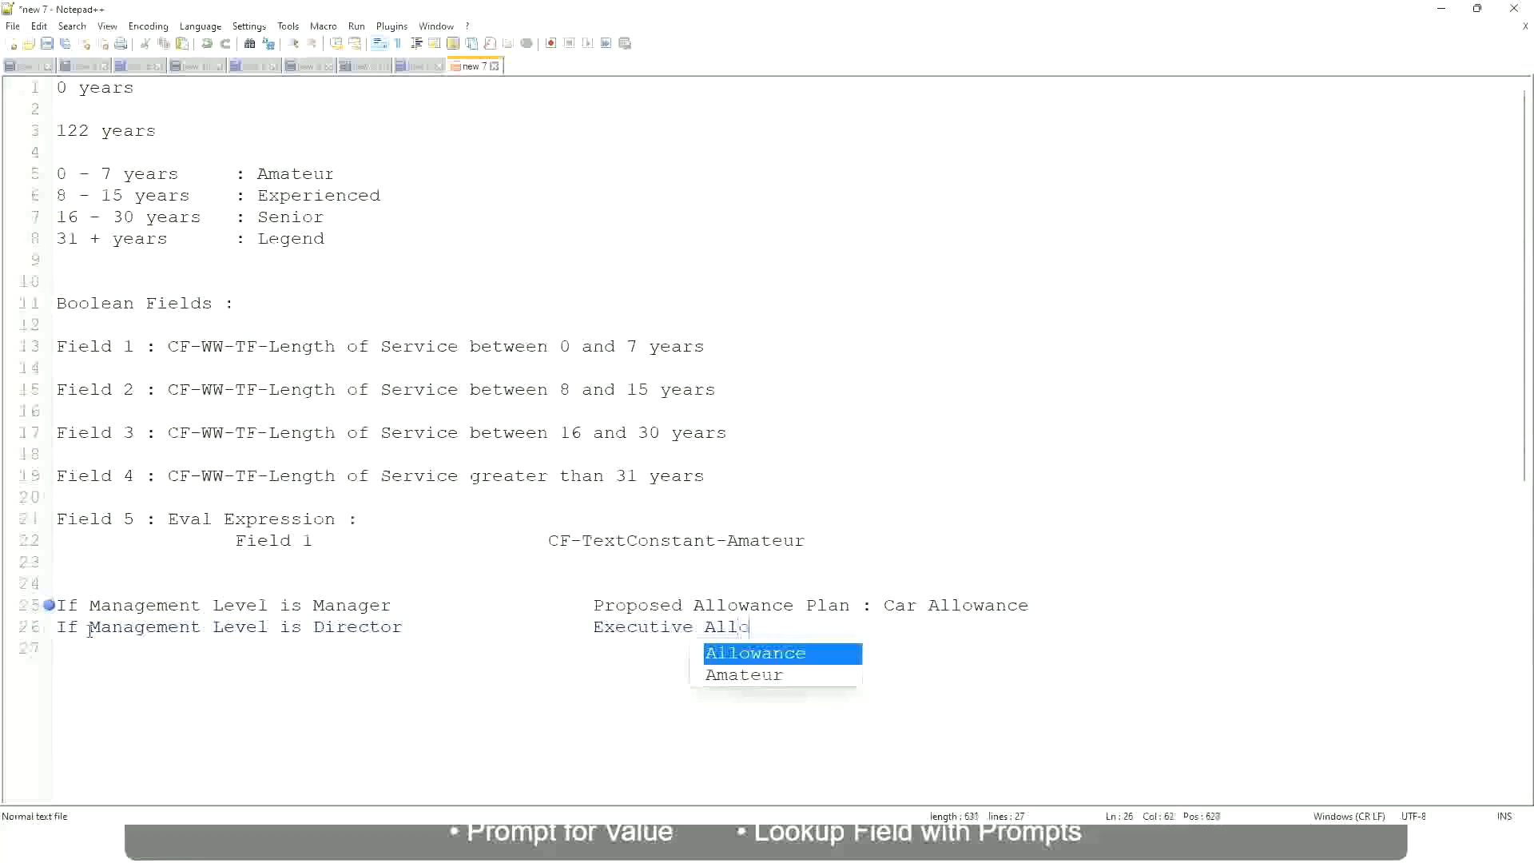
key(Return)
key(Return)
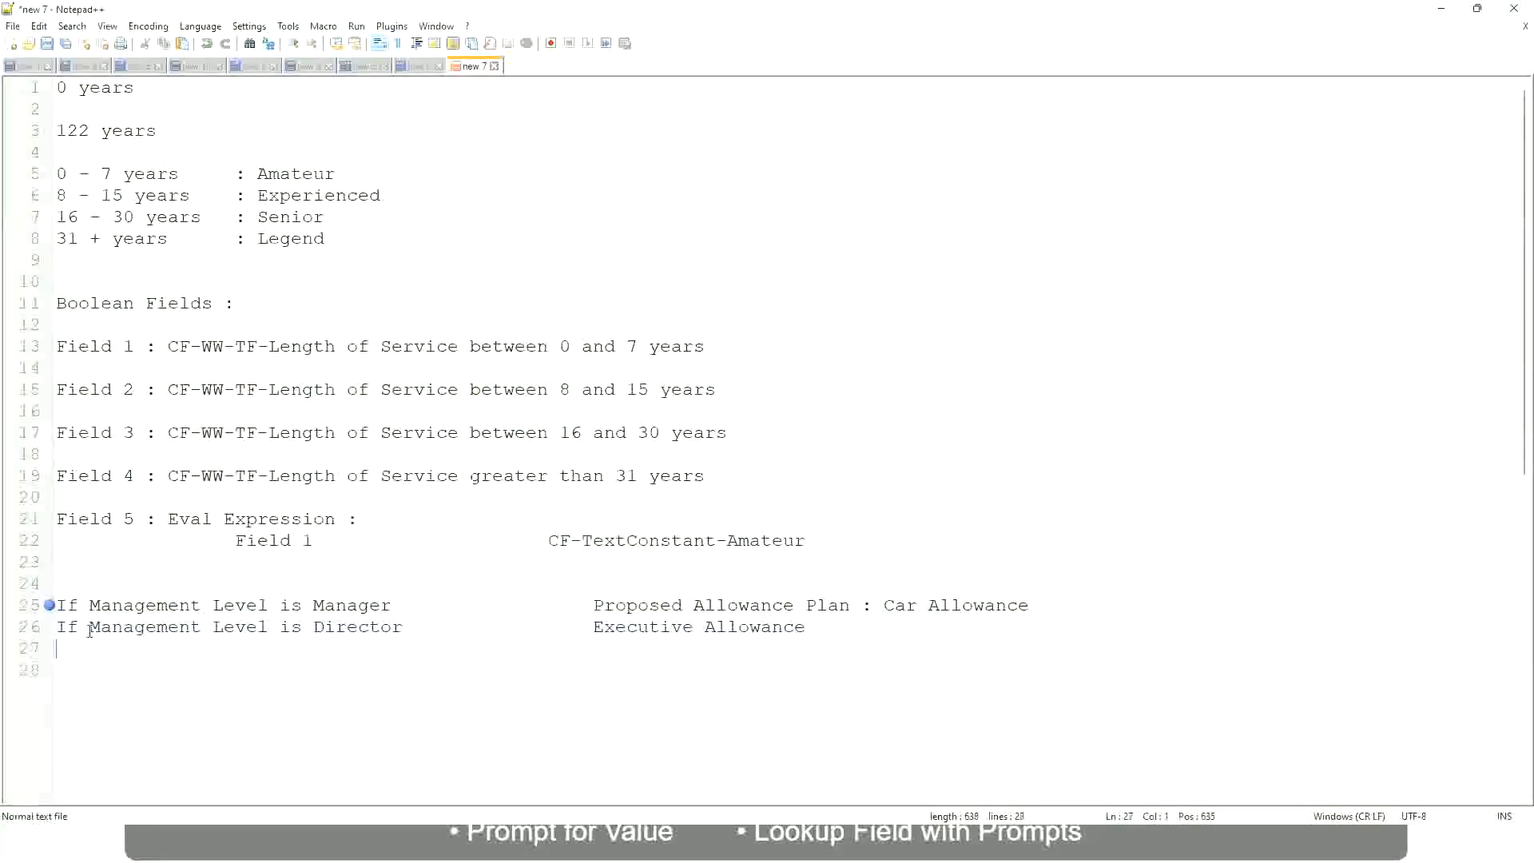
Add a third rule reading "If Management Level is CEO" with the aligned outcome CEO Allowance
text(If)
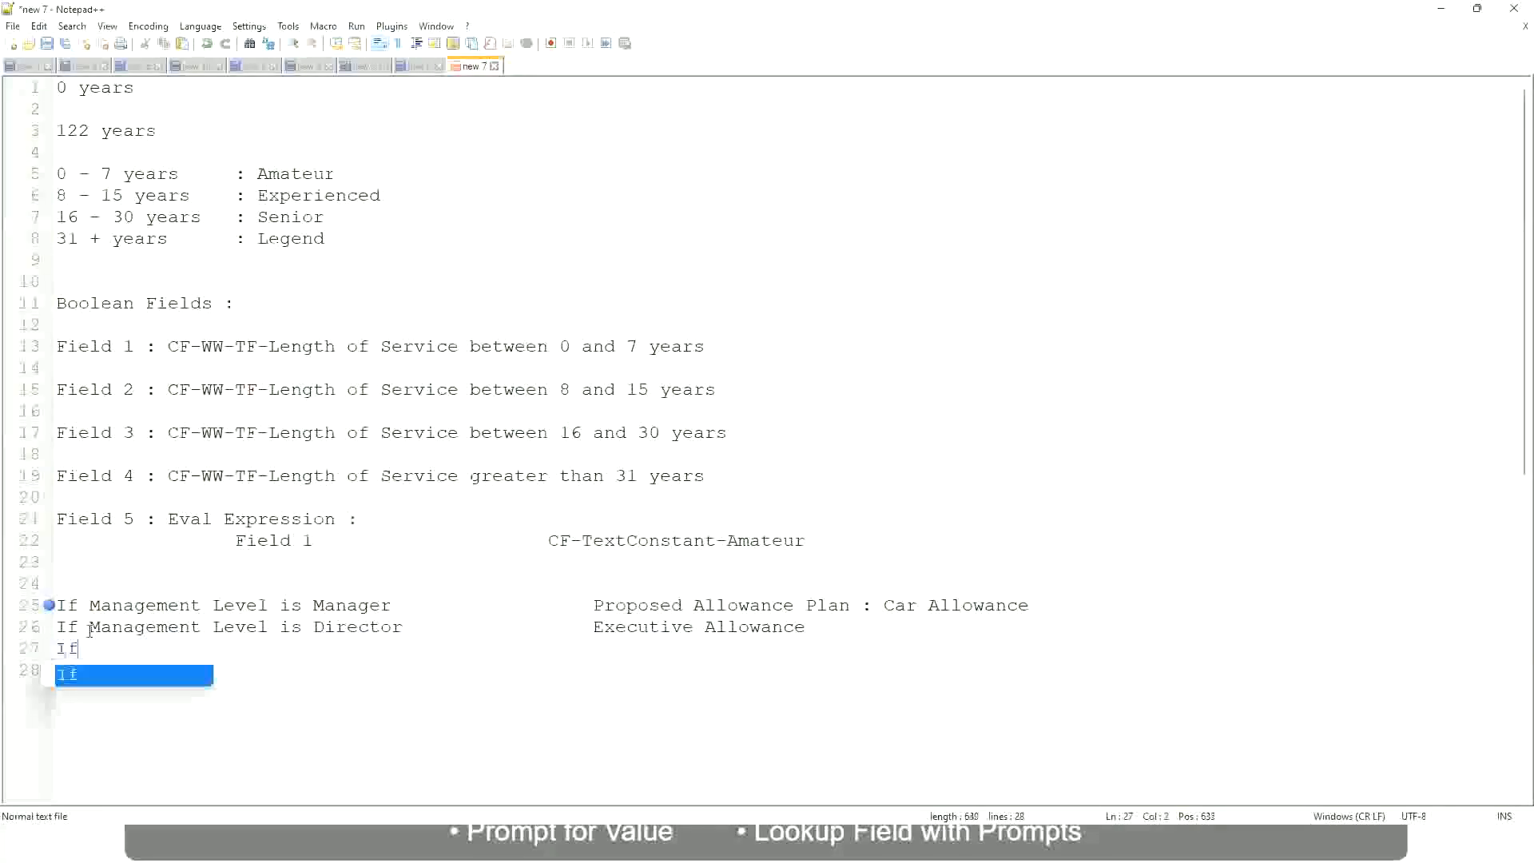
text( Management is)
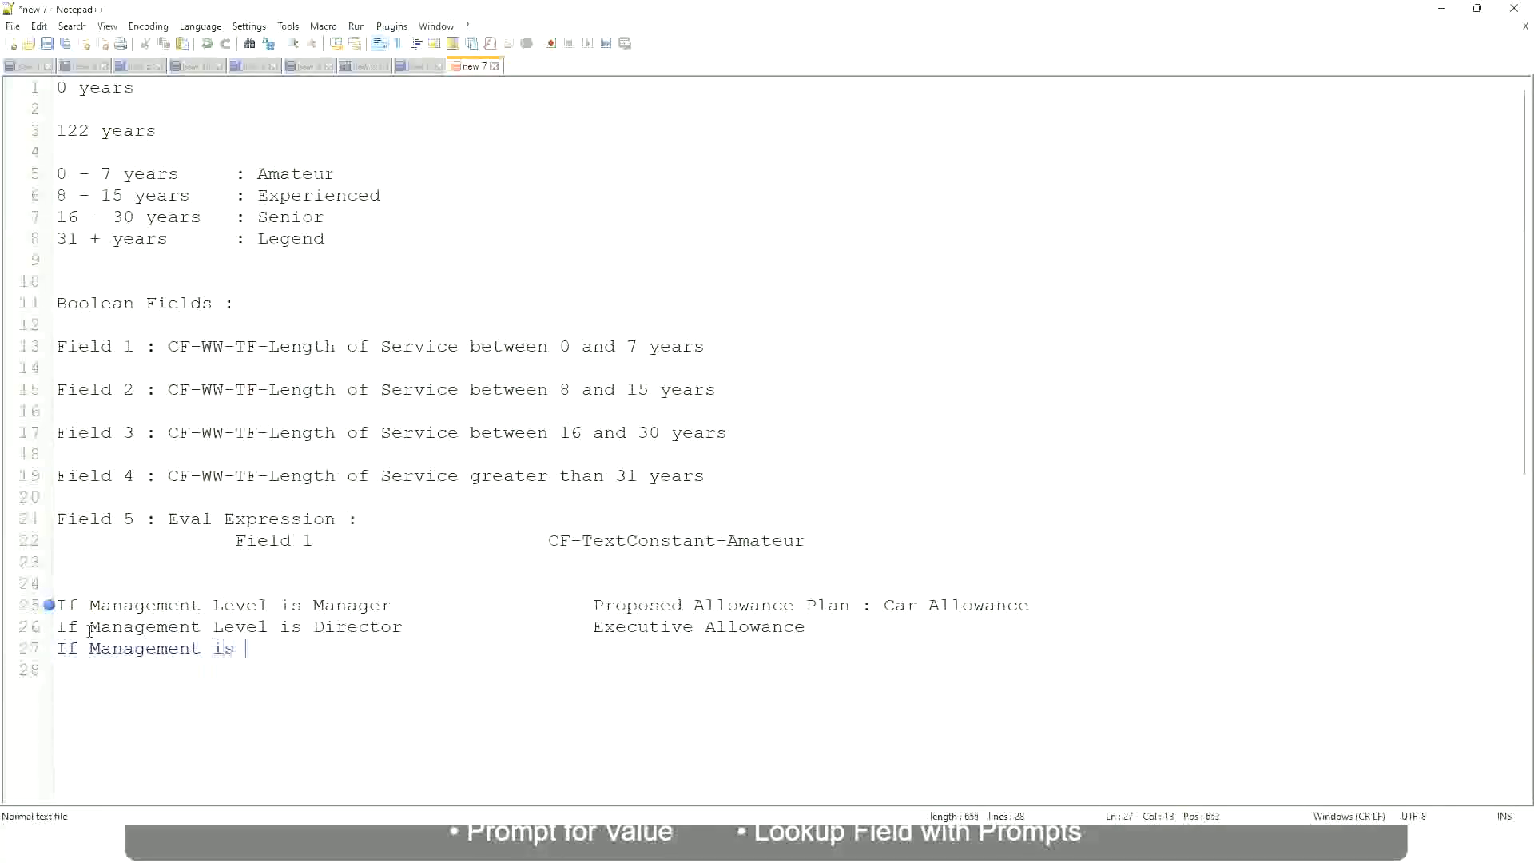
key(BackSpace)
key(BackSpace)
key(BackSpace)
text(le)
key(BackSpace)
key(BackSpace)
text(Le)
key(Down)
key(Down)
key(Return)
text(is CEO)
text(CEO Allowance)
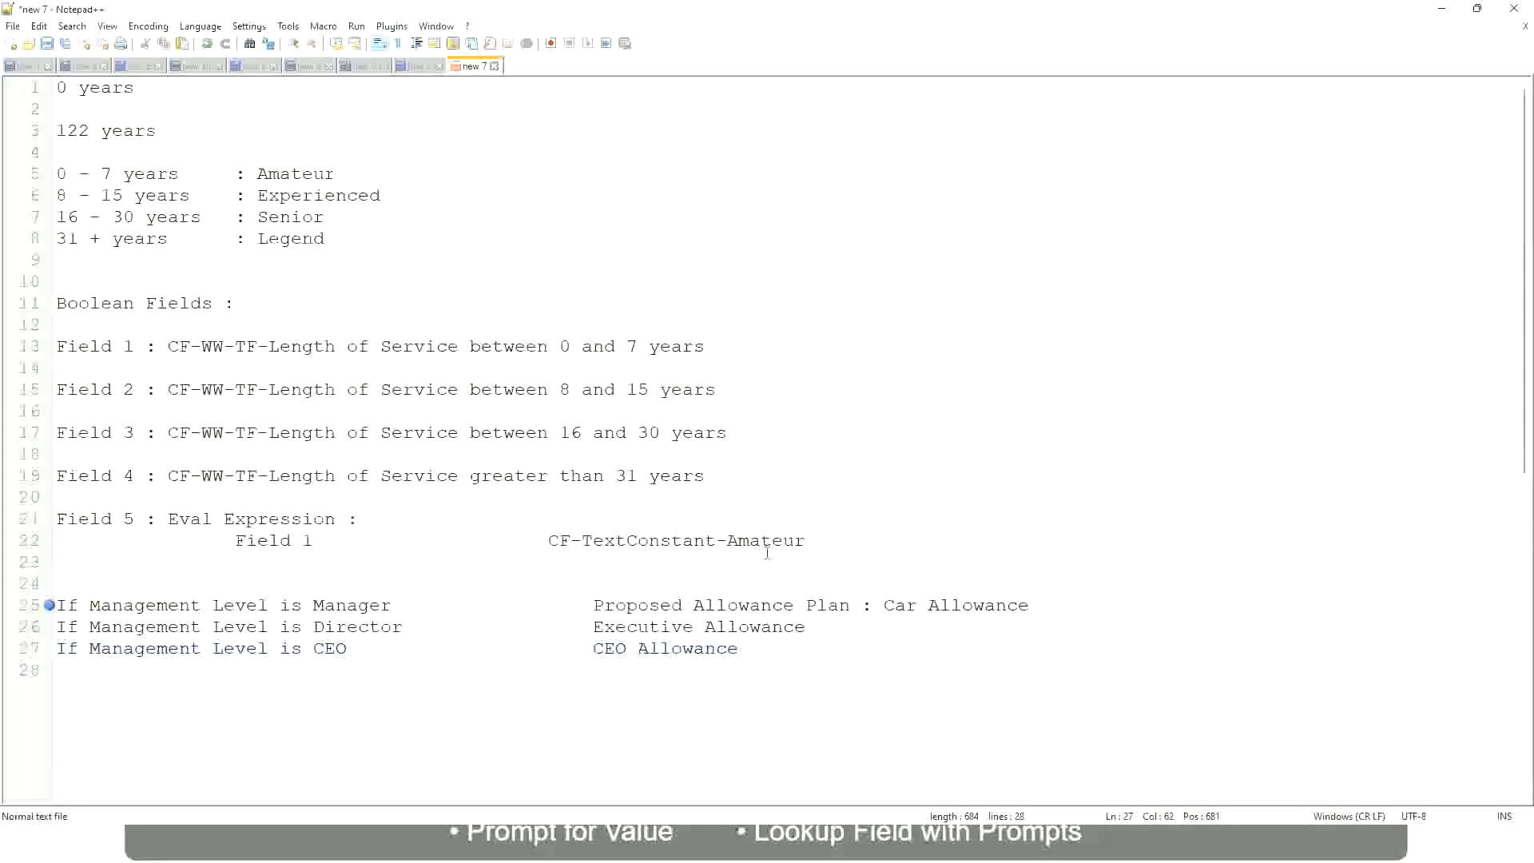
click(883, 605)
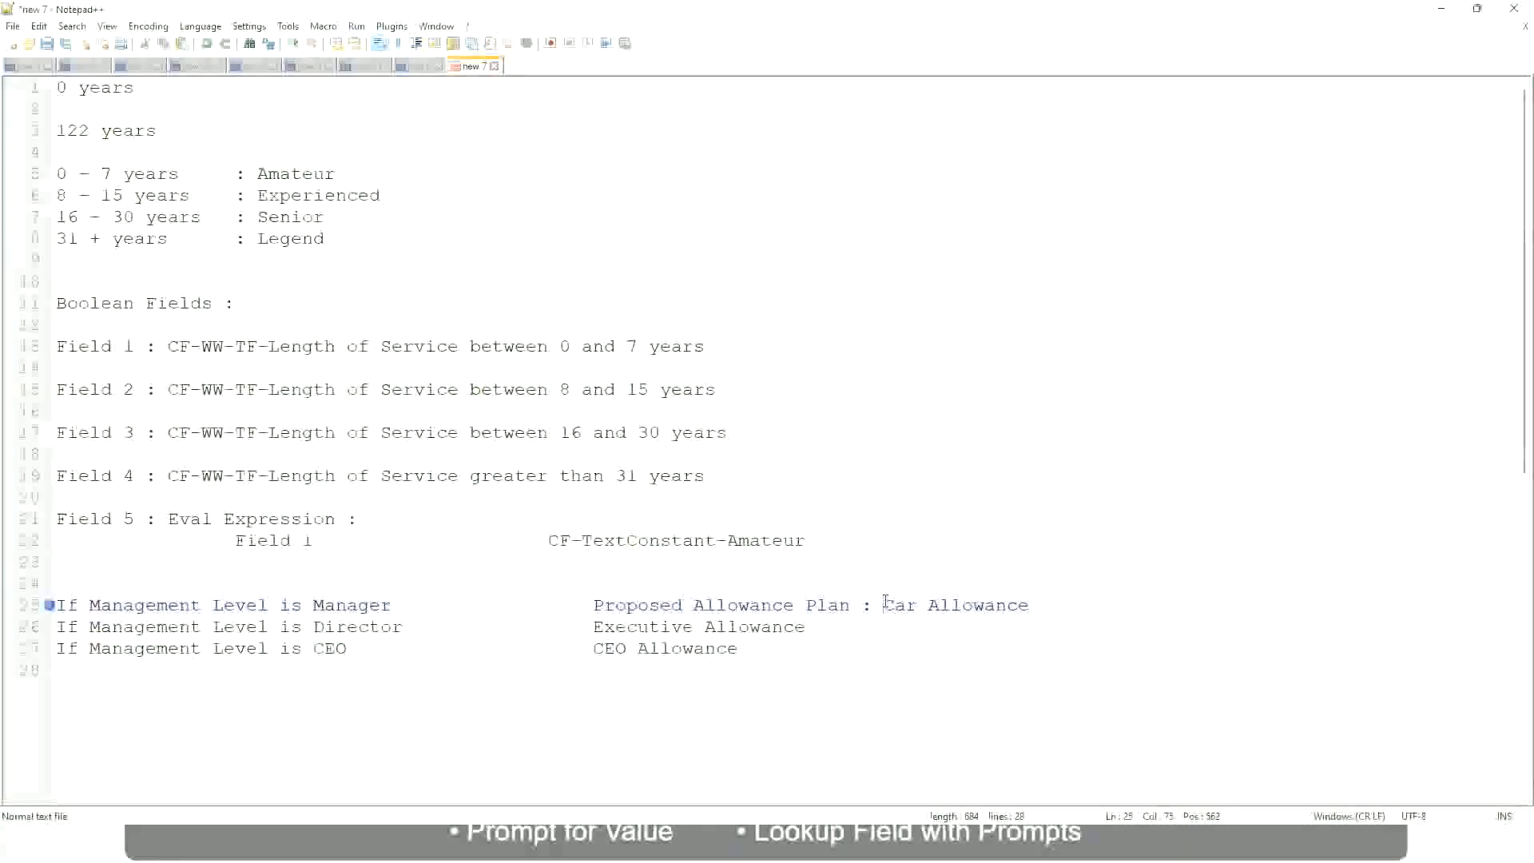
drag(884, 604, 1031, 600)
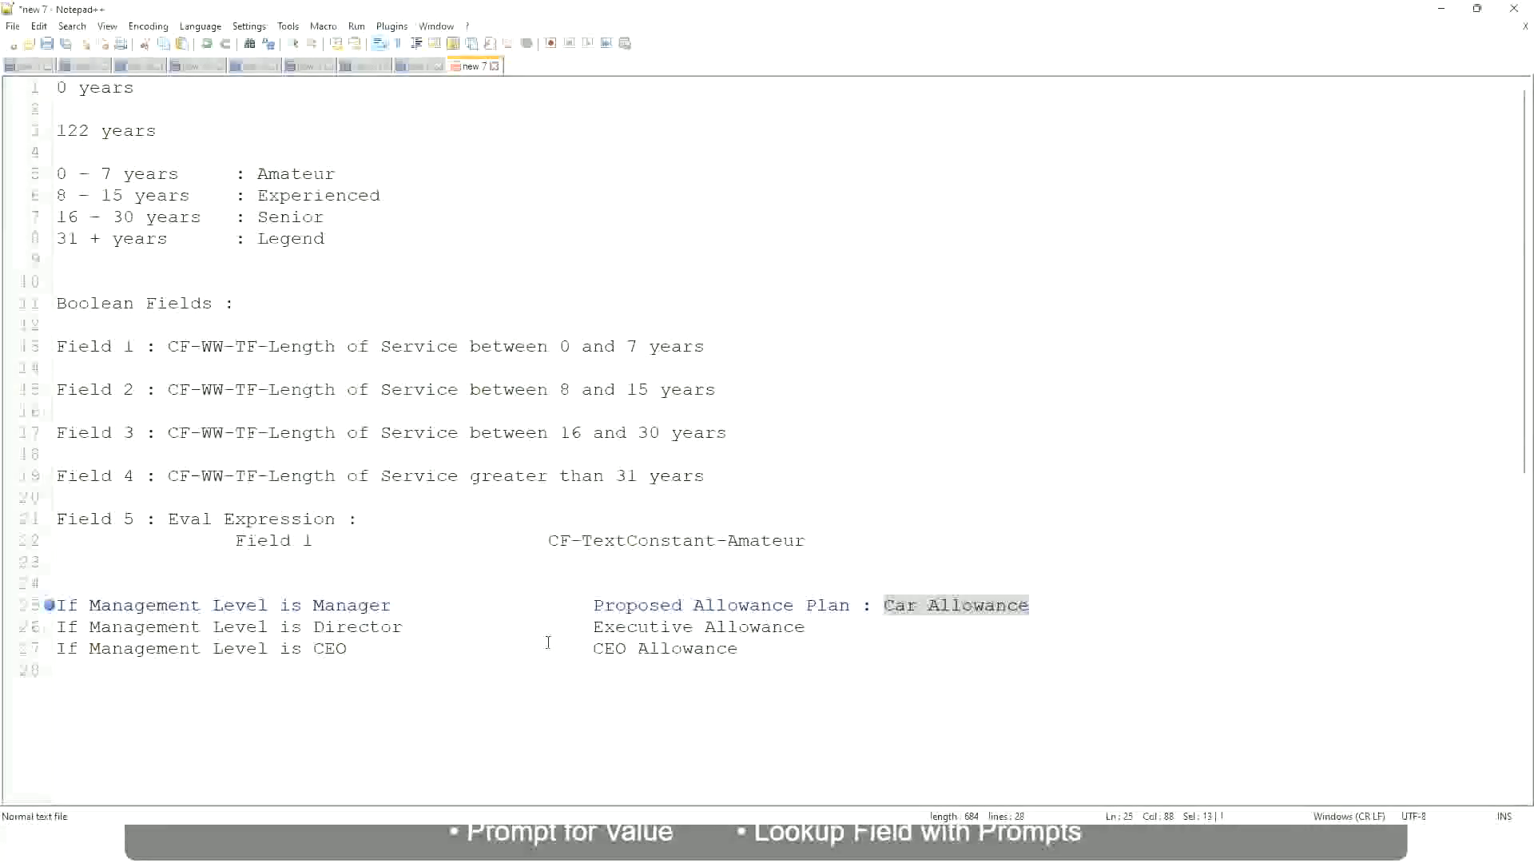
click(715, 605)
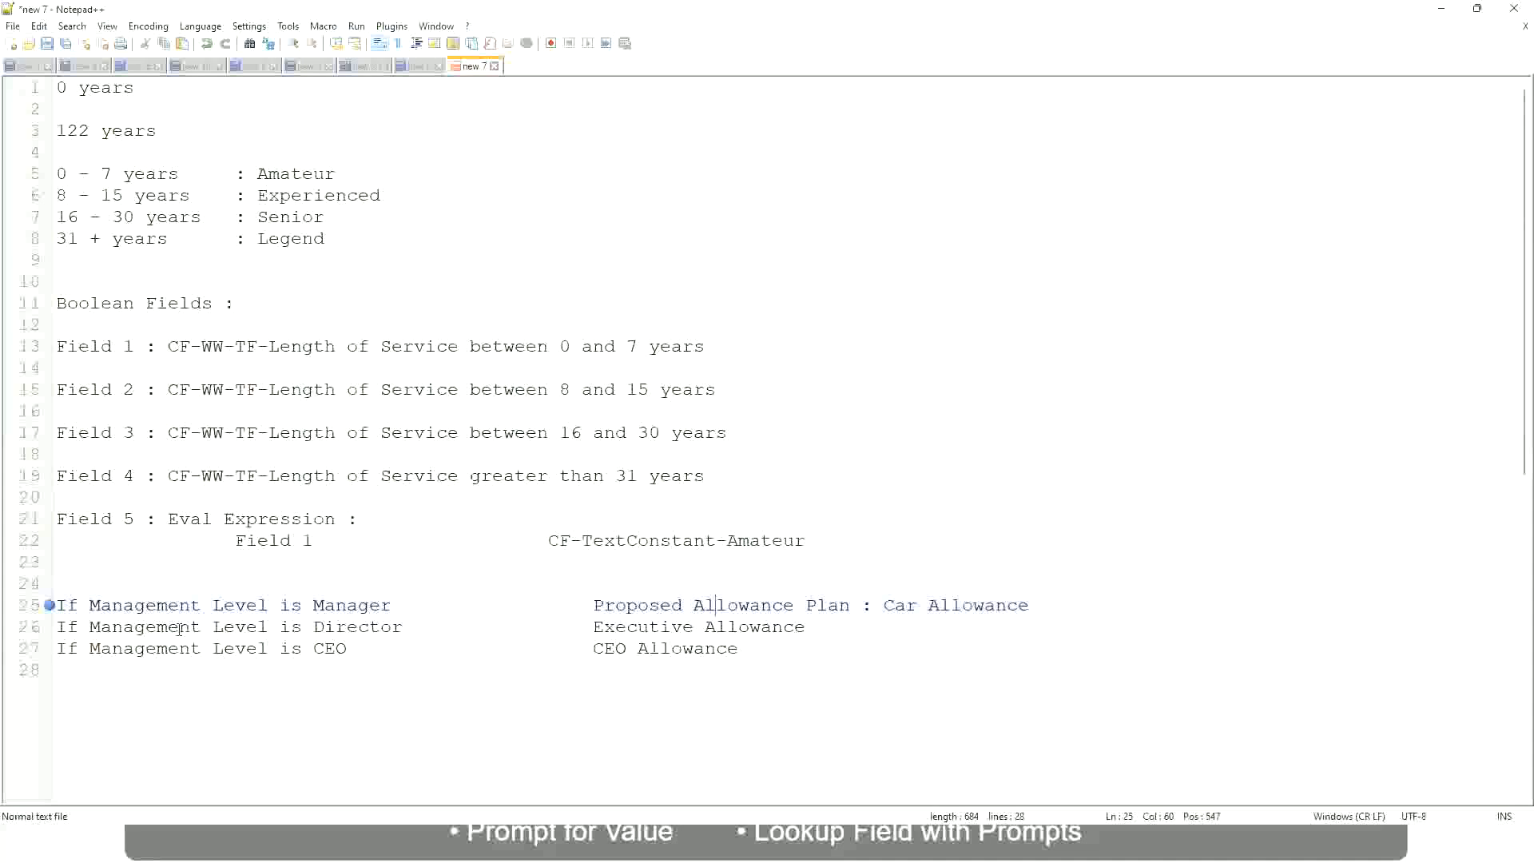
Replace the Manager rule's outcome on line 25 with "First Line Manager"
click(313, 605)
drag(595, 605, 1051, 599)
text(Managers)
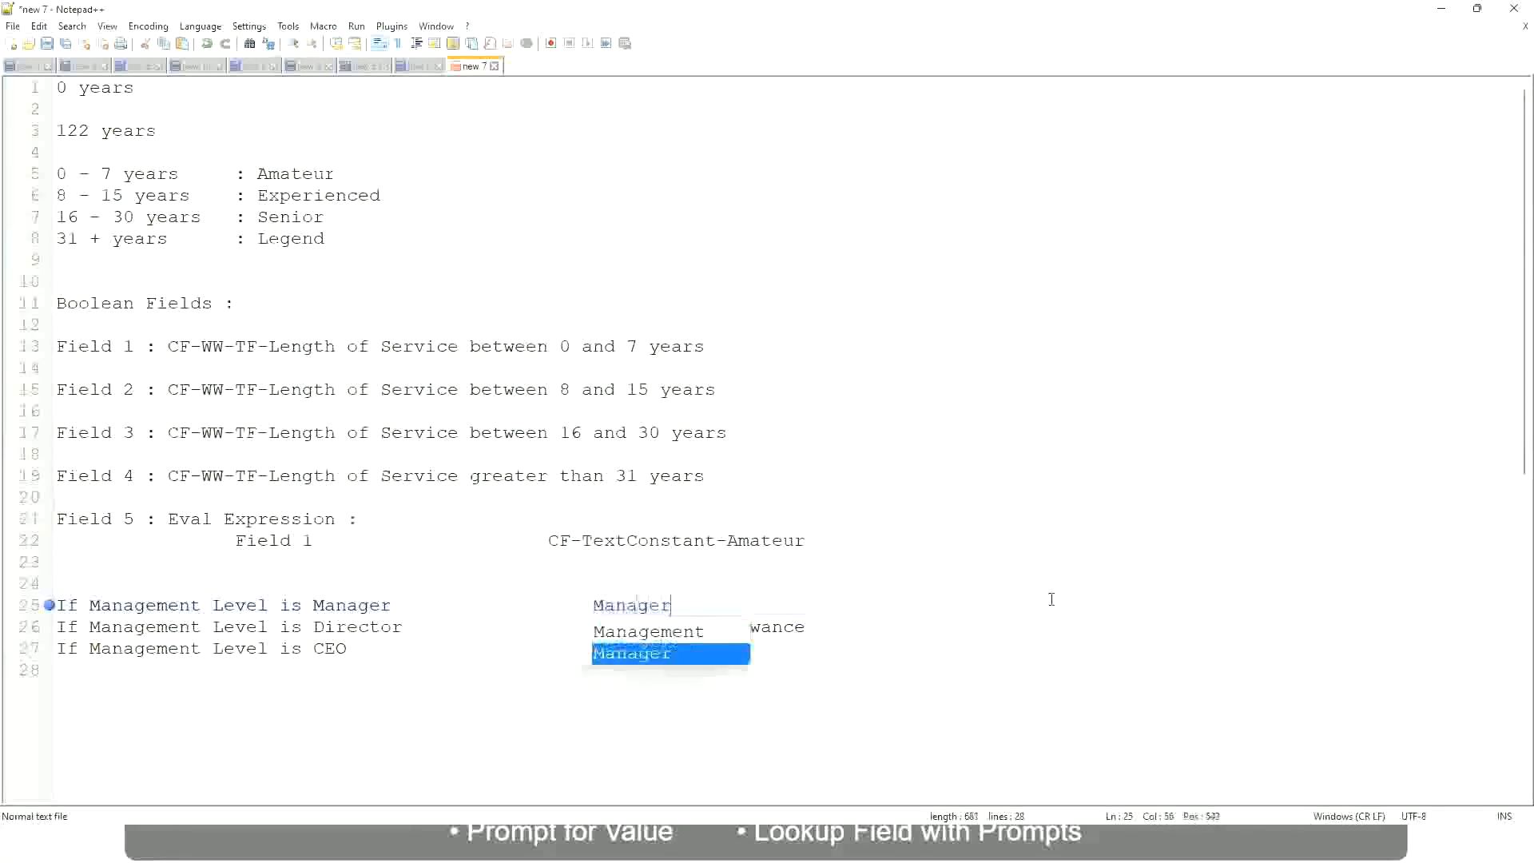
key(BackSpace)
key(BackSpace)
key(BackSpace)
key(BackSpace)
key(BackSpace)
key(BackSpace)
key(BackSpace)
key(BackSpace)
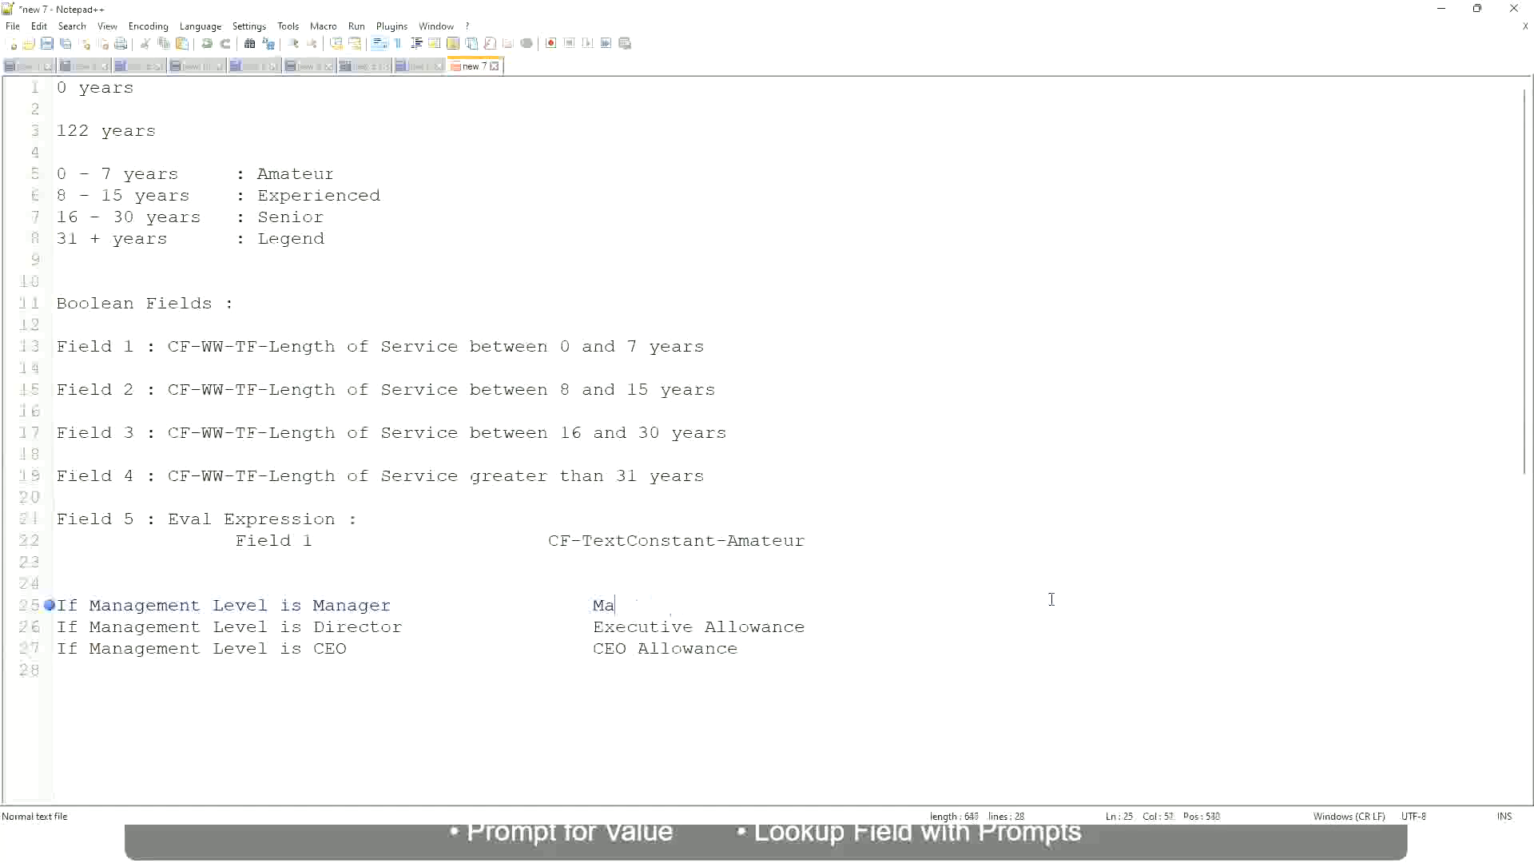
text(Eirst Line Mana)
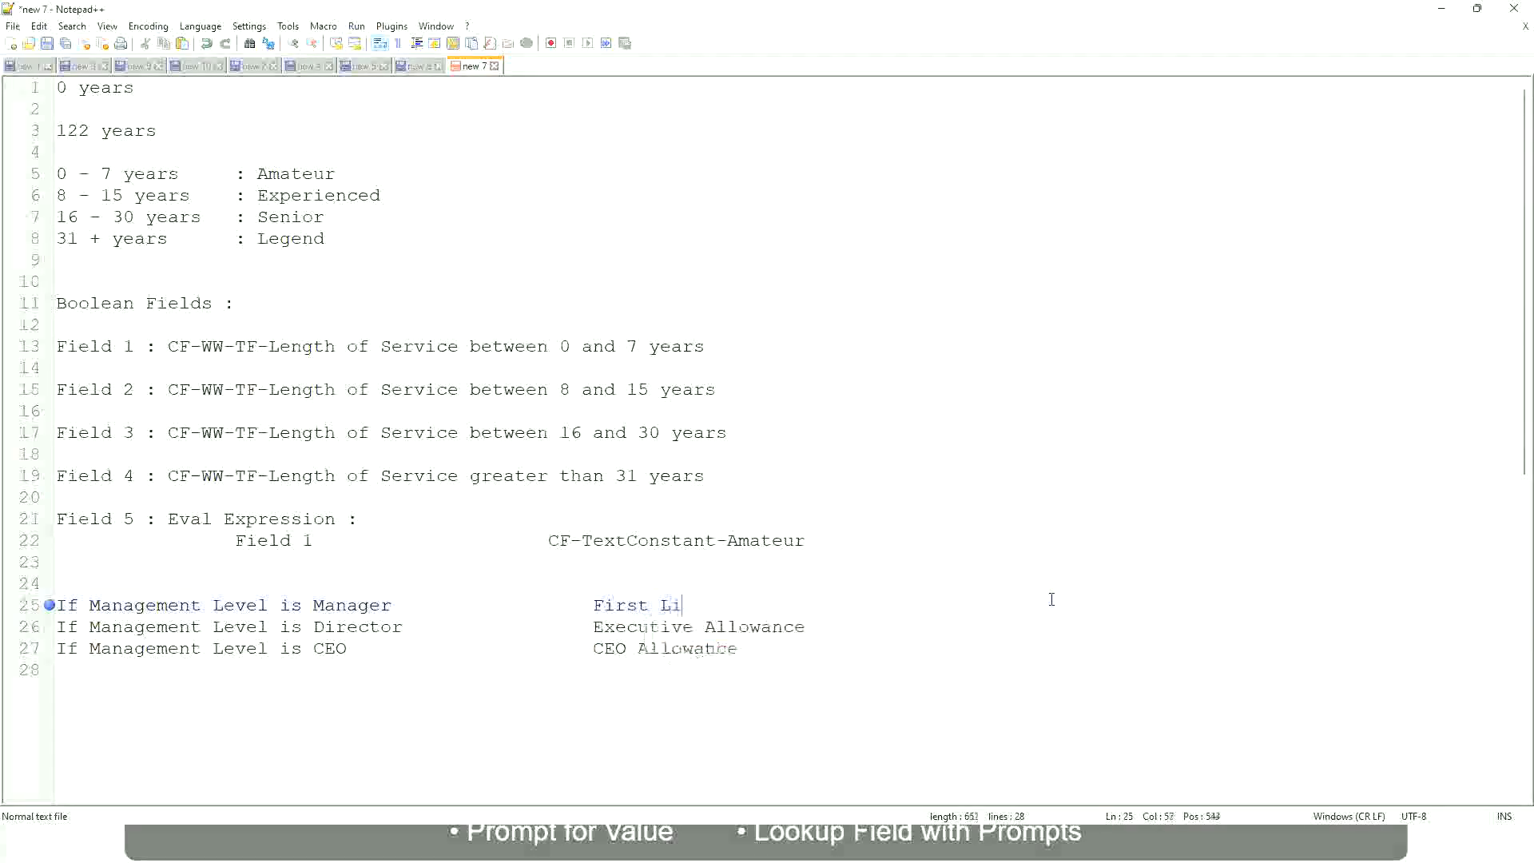
text(ger)
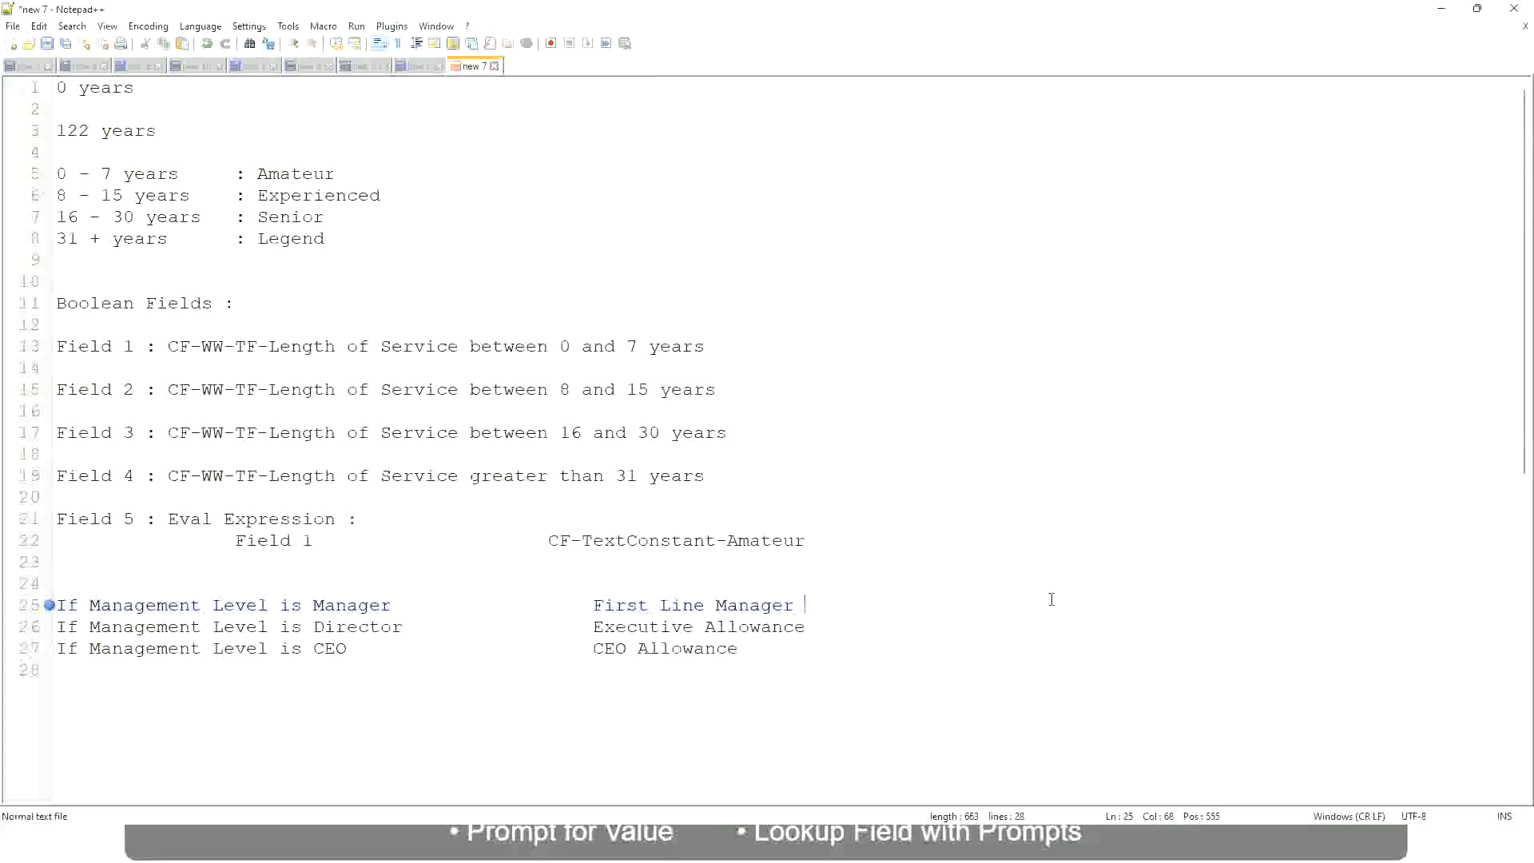
Insert "Name of the" before "First Line Manager" in the Manager rule's outcome
key(Left)
key(Left)
key(Left)
key(Left)
key(Left)
key(Left)
key(Left)
key(Left)
key(Left)
text(Name of the)
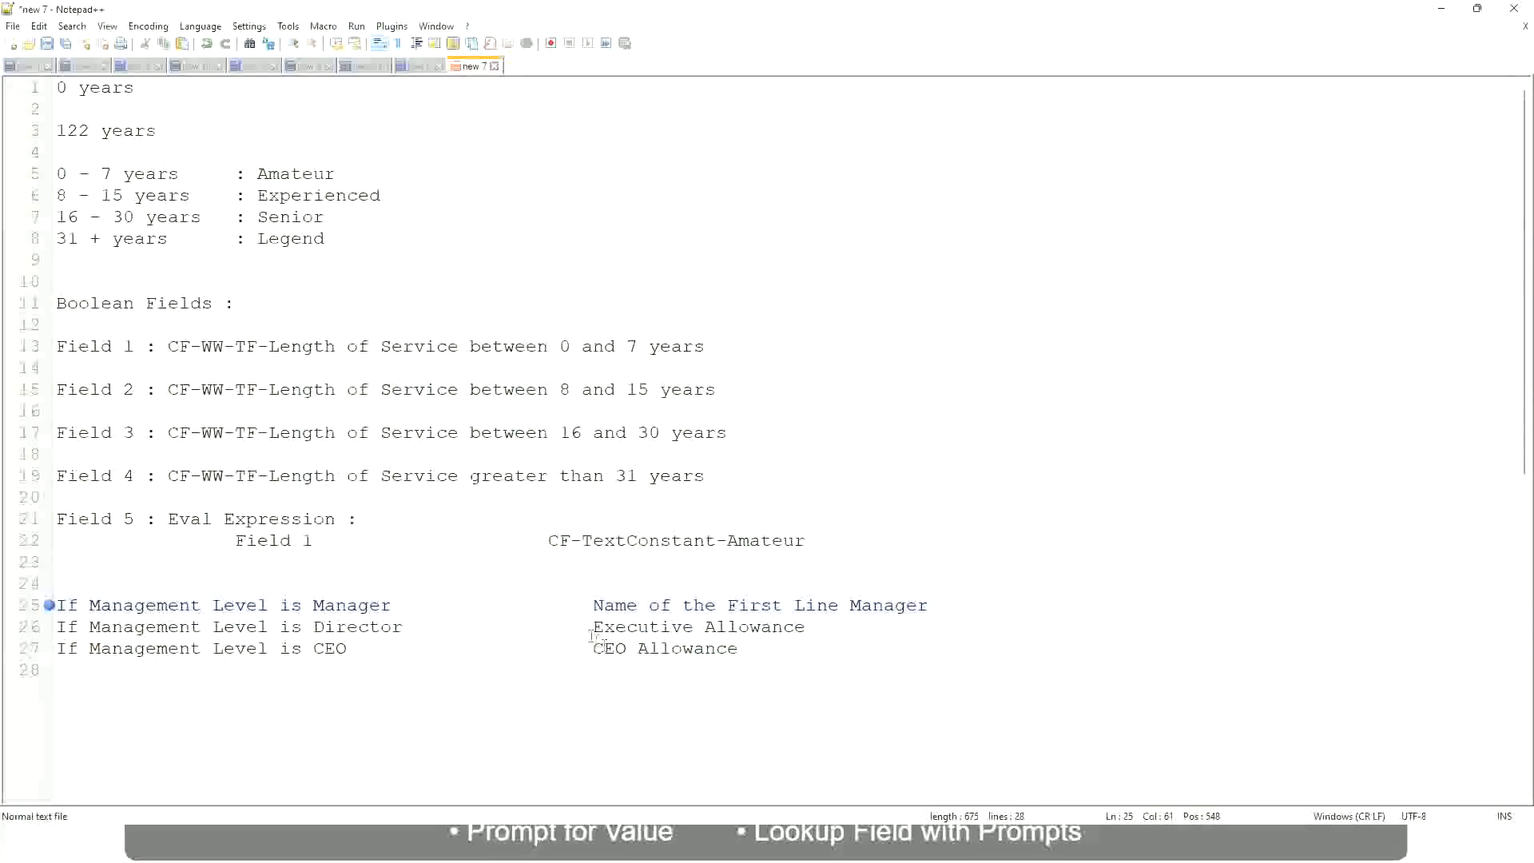
Replace the Director rule's outcome on line 26 with the unfinished phrase "Name of"
drag(593, 626, 812, 620)
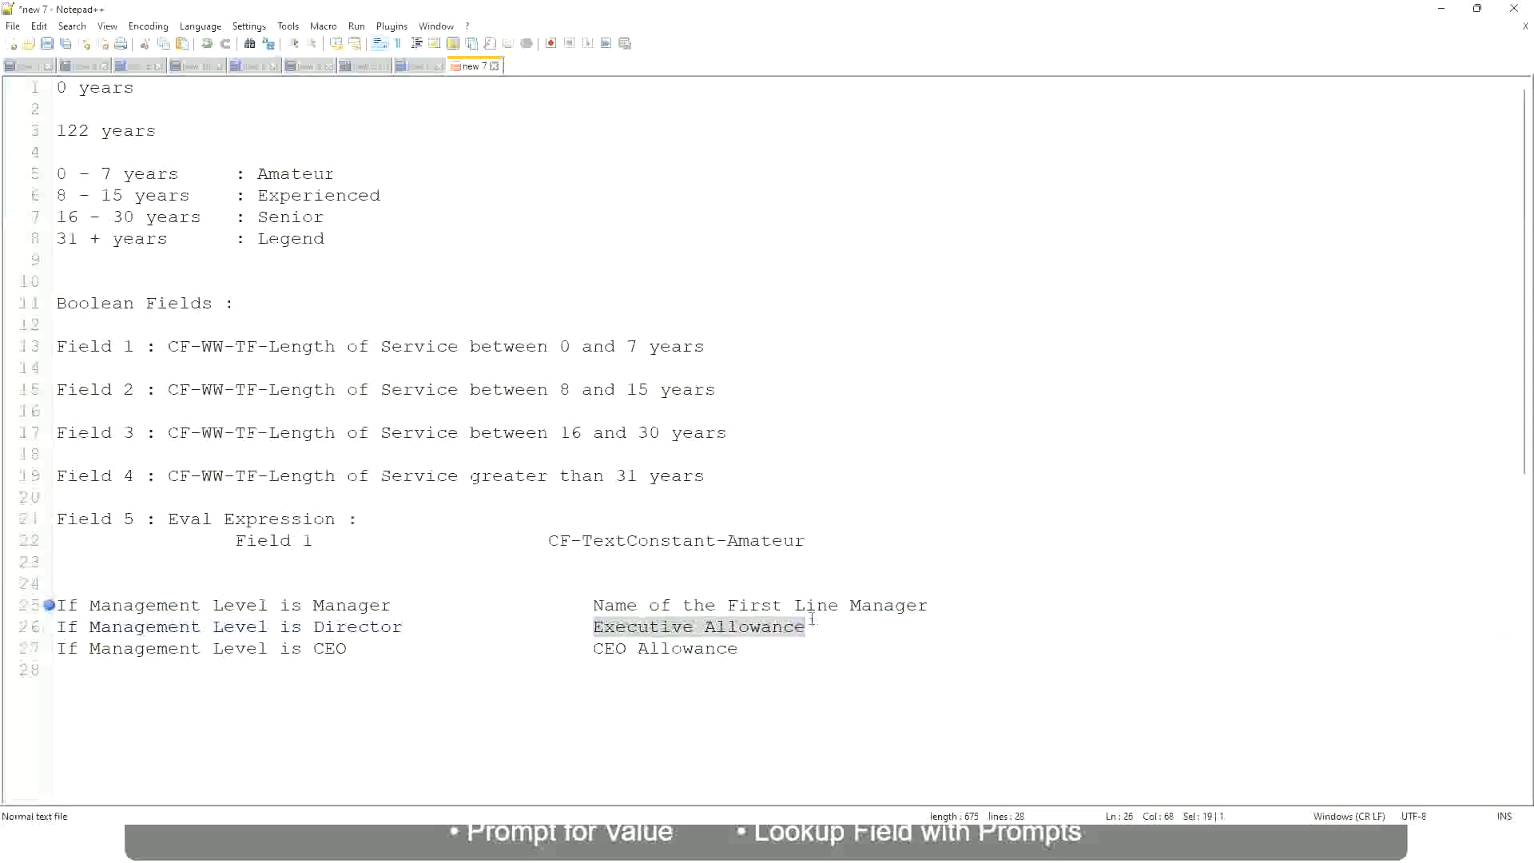
text(Name )
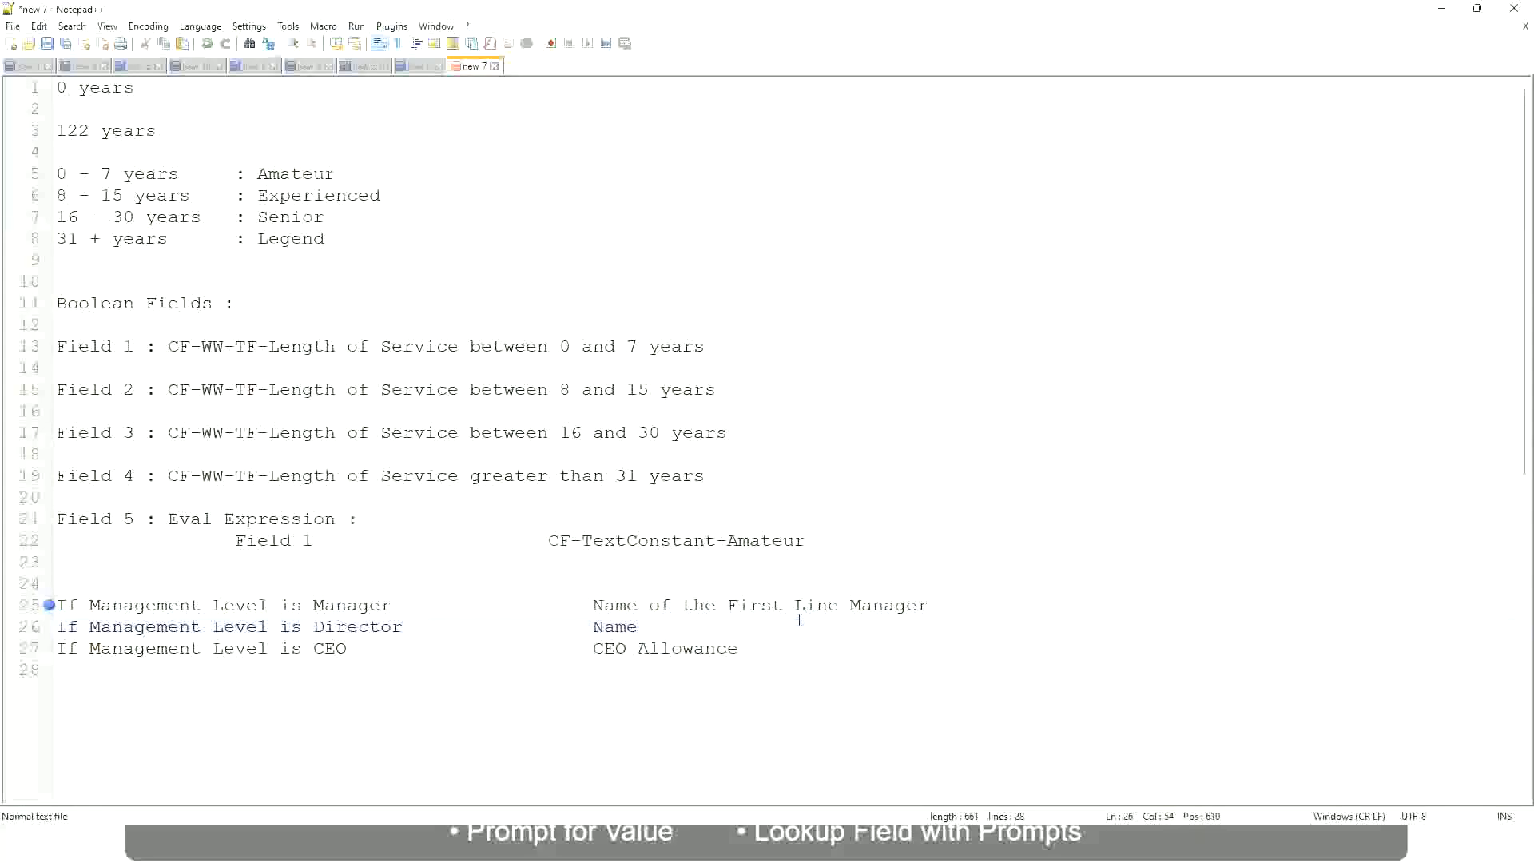
text(of First)
key(BackSpace)
key(BackSpace)
key(BackSpace)
key(BackSpace)
key(BackSpace)
key(BackSpace)
Change "First" to "Second" in the Manager rule's outcome on line 25
double_click(752, 607)
text(Second)
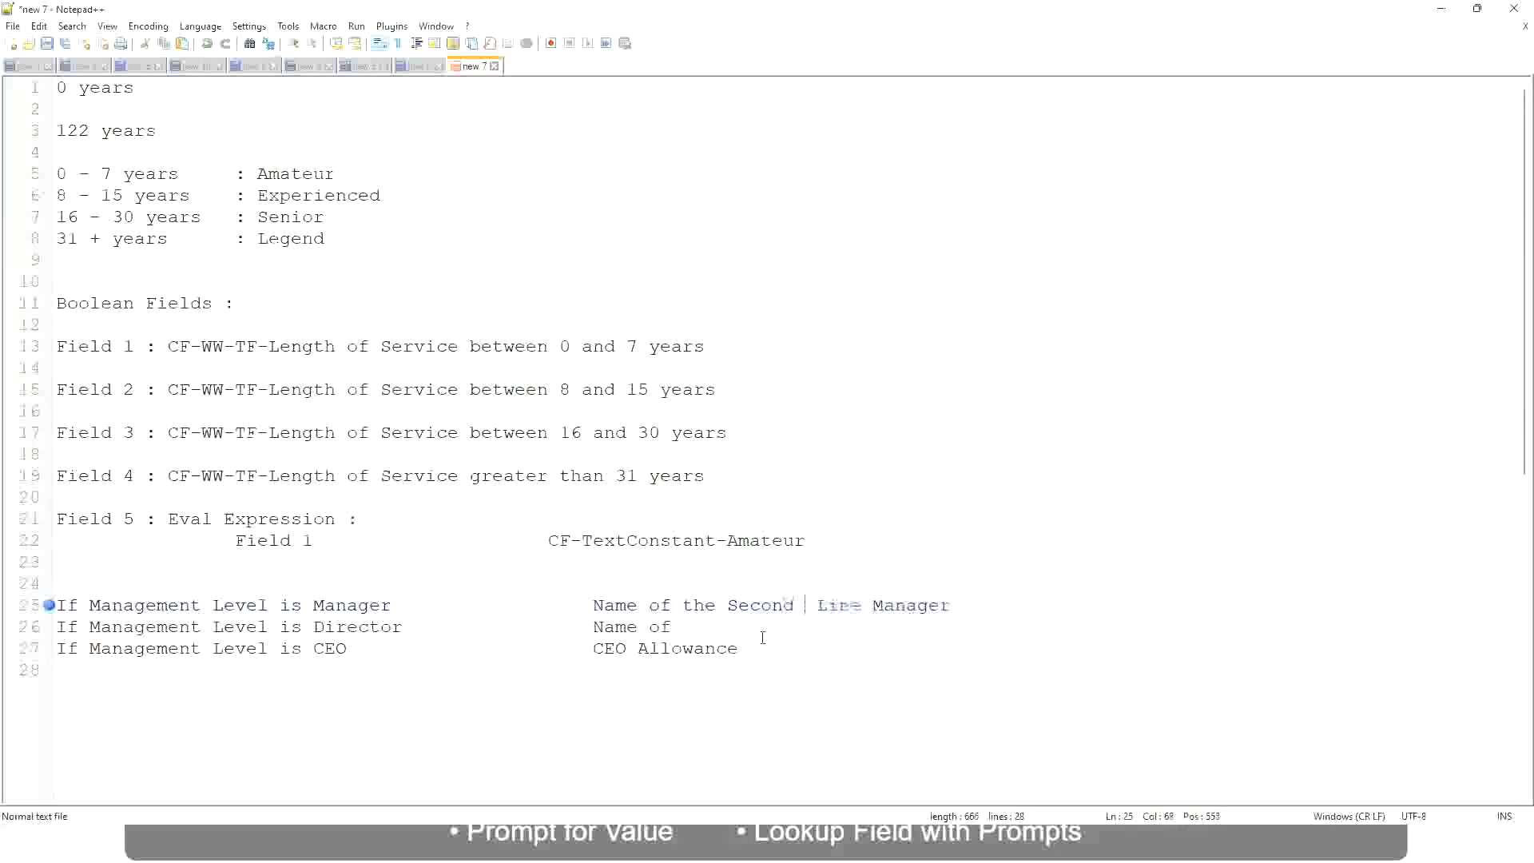
key(BackSpace)
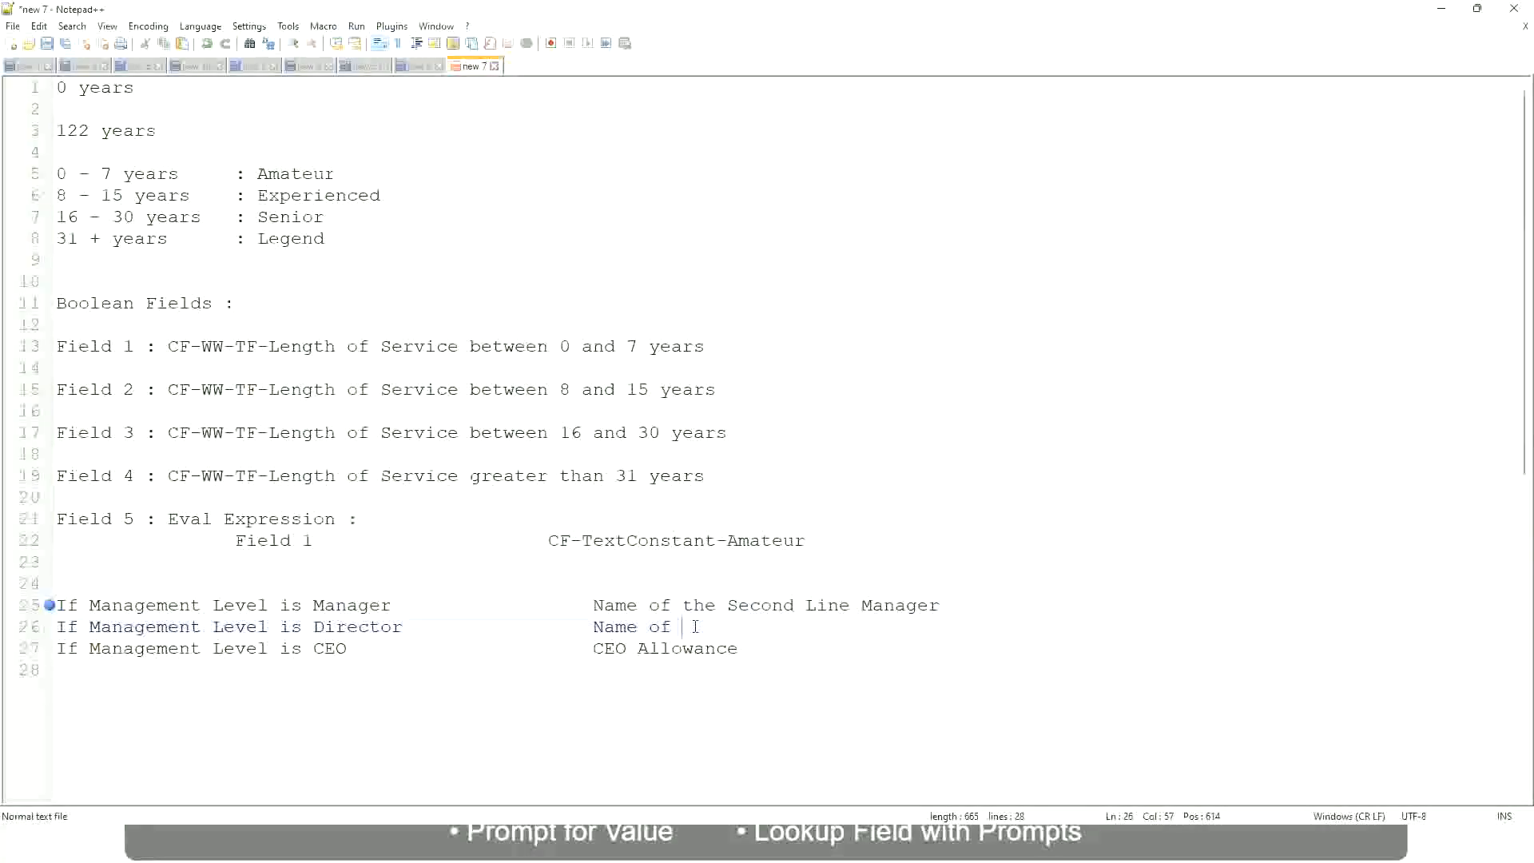
Complete the Director outcome with "Manager" and replace the CEO outcome with "name of CEO/Himself/Herself"
text(Manager)
drag(593, 648, 758, 648)
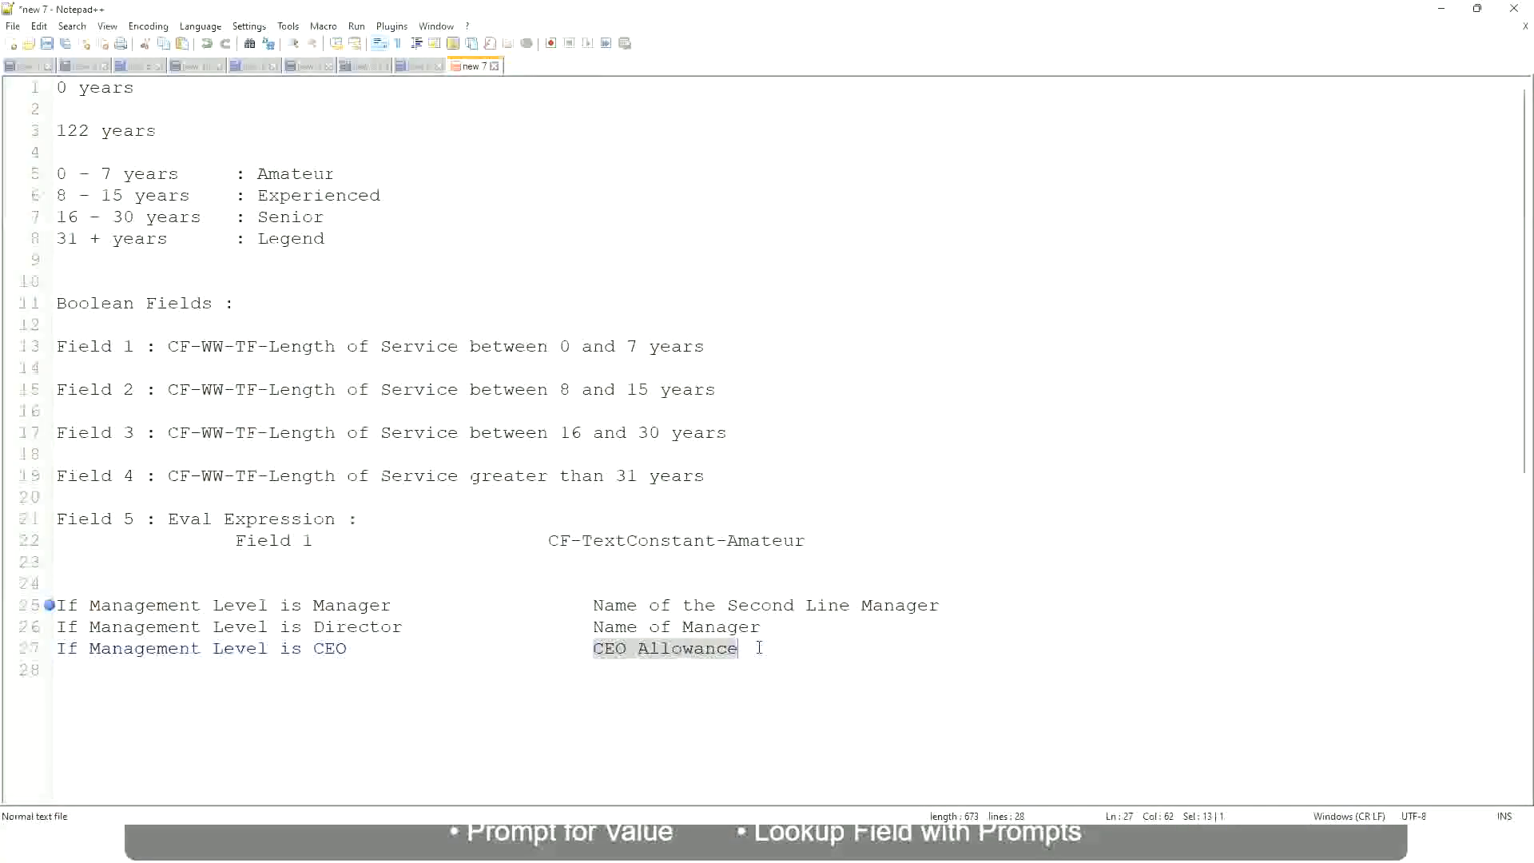
text(name of CEO)
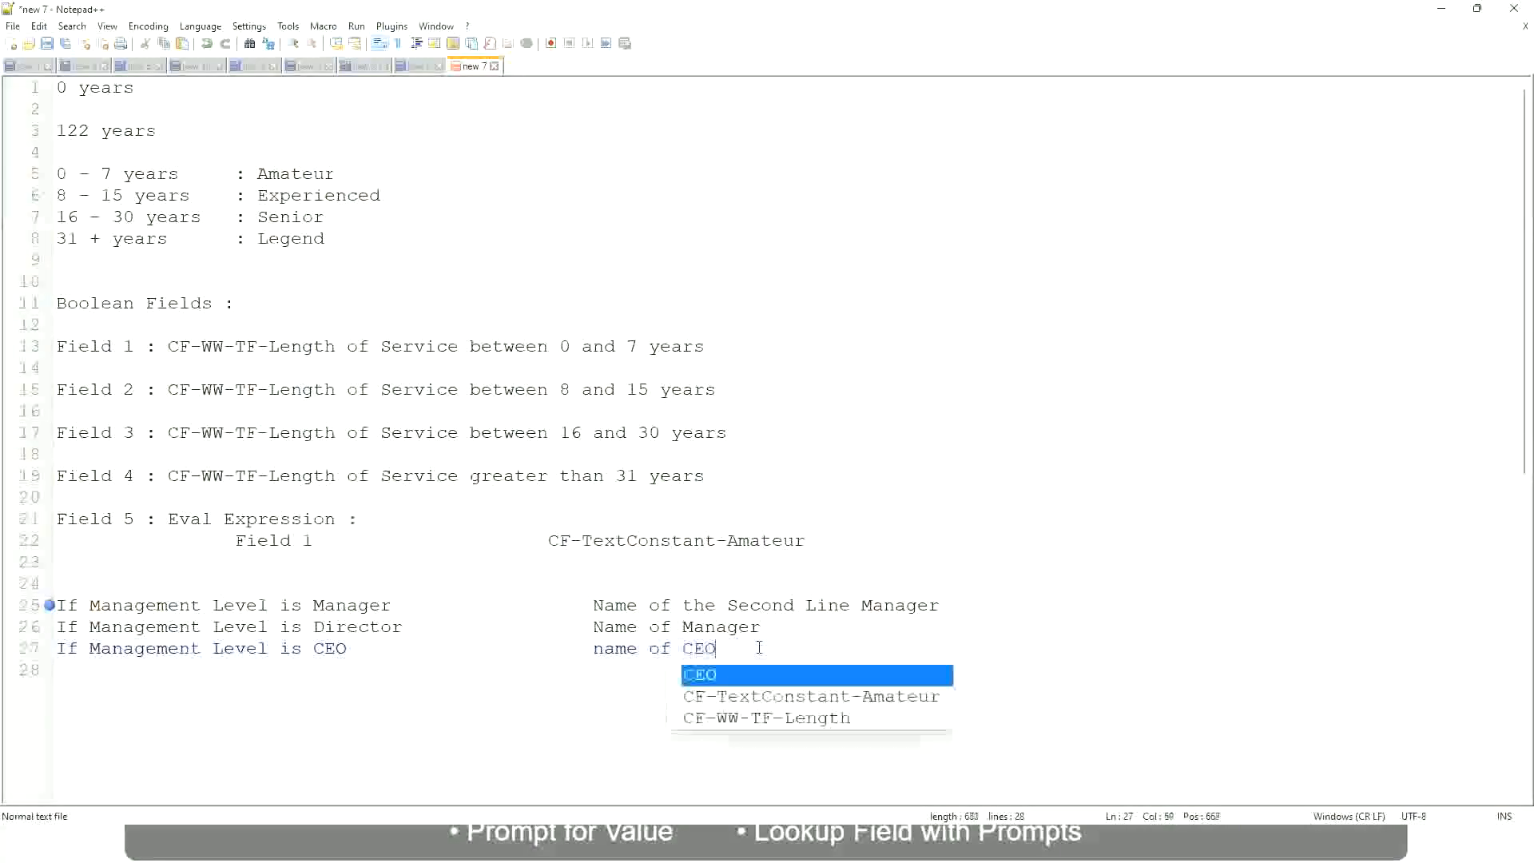
key(BackSpace)
text(/)
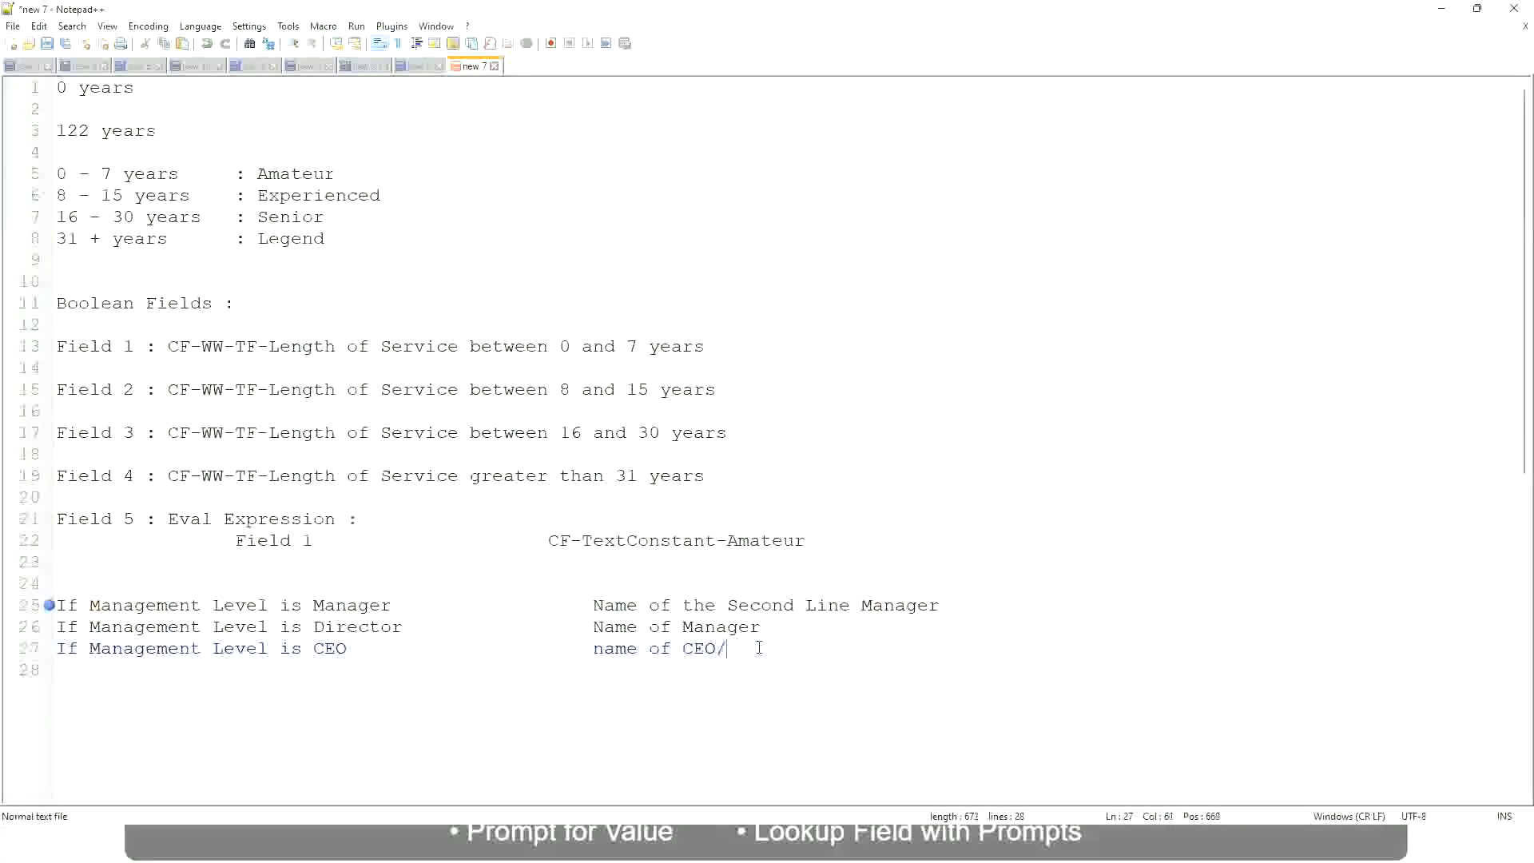
text(Himself/Herself)
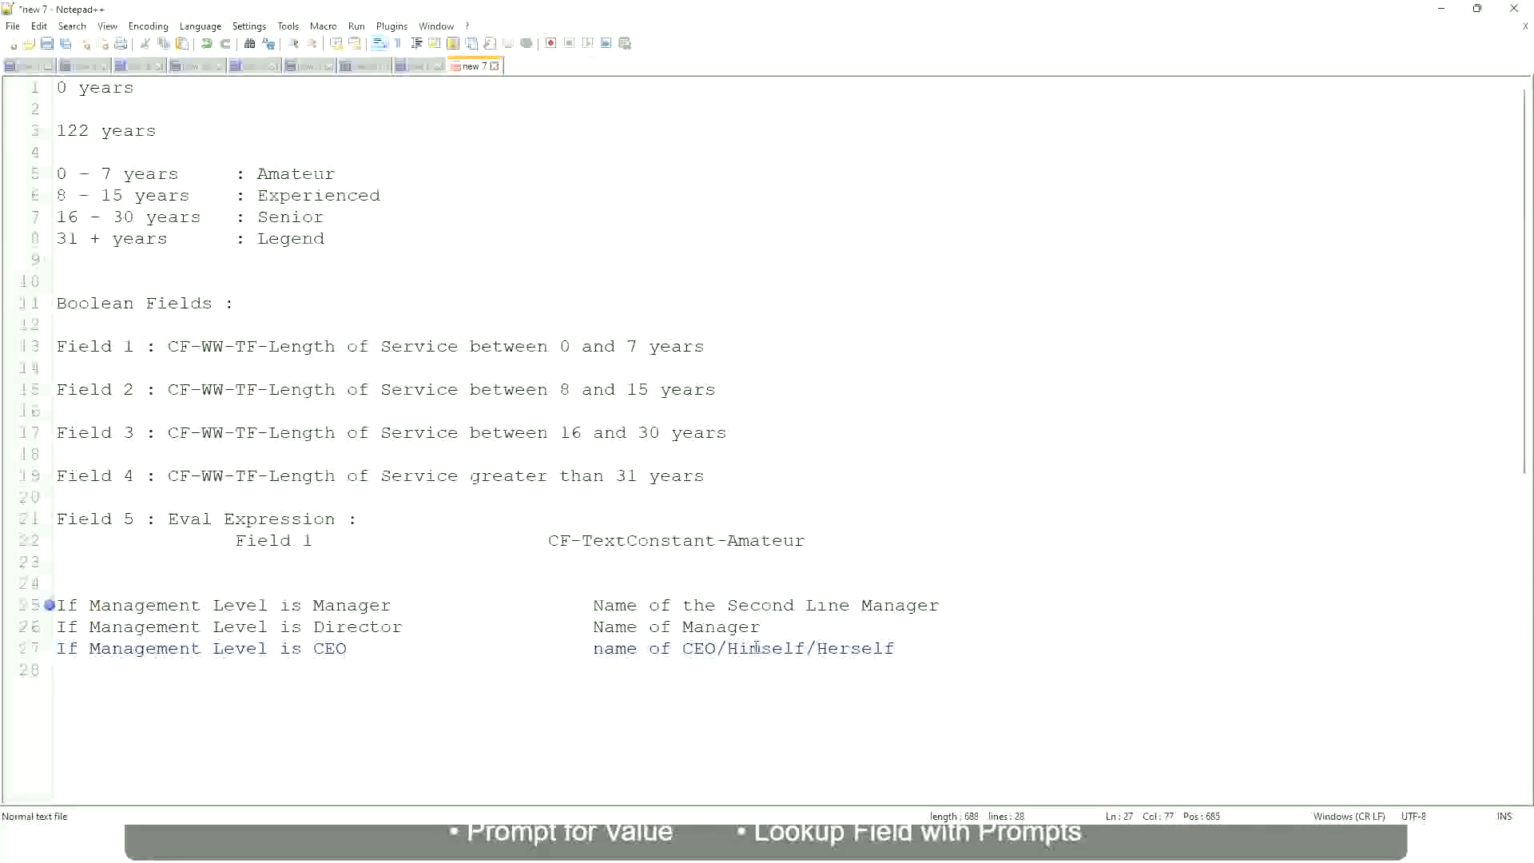
Review the three management level conditions on lines 25 to 27 and the outcome matched to each
click(559, 651)
click(167, 607)
click(355, 607)
click(378, 625)
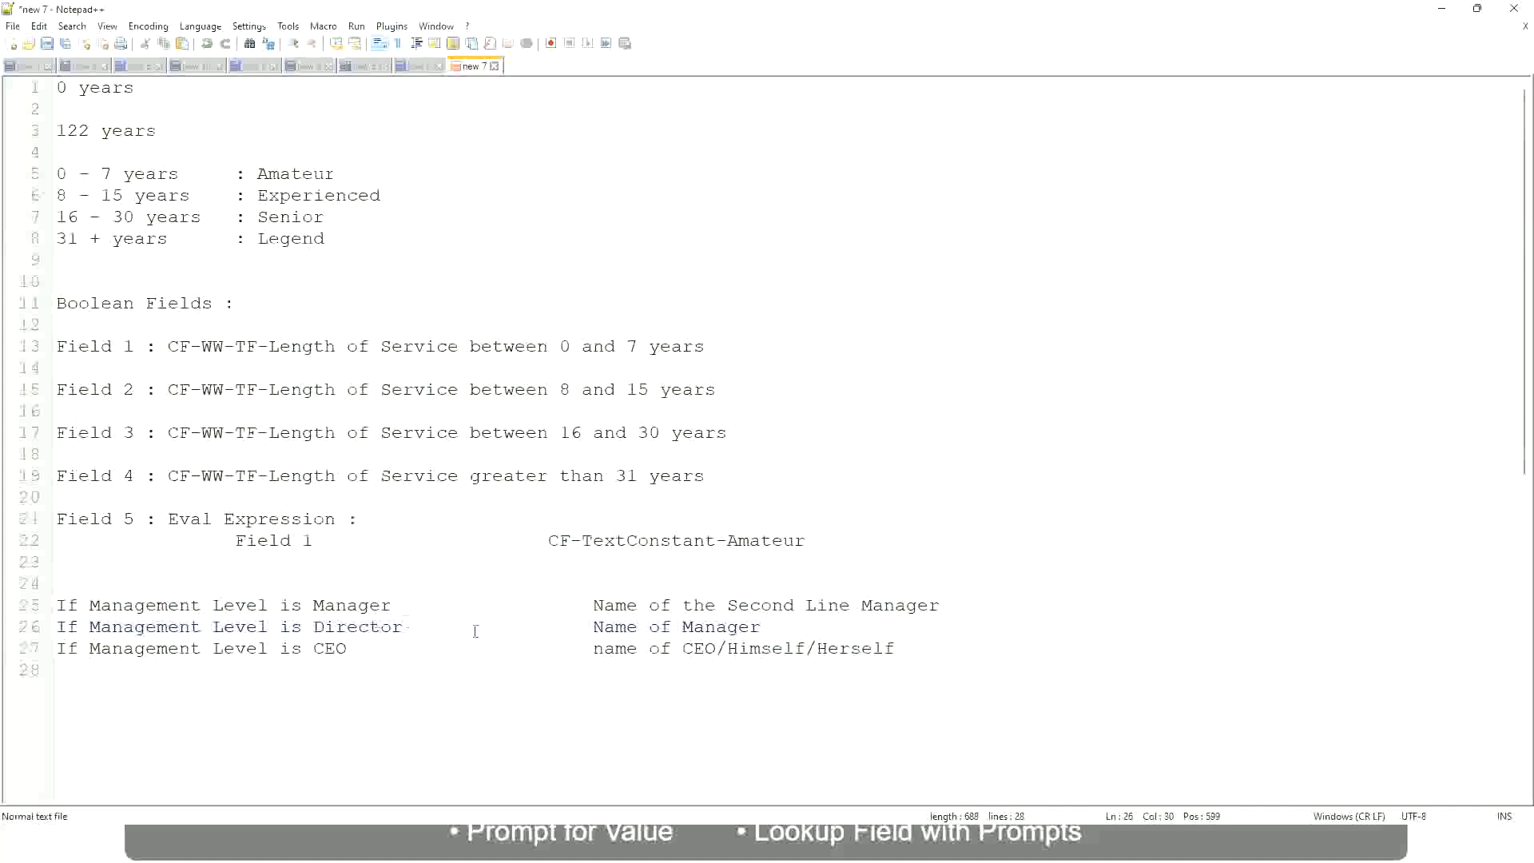
click(762, 628)
click(344, 627)
click(331, 648)
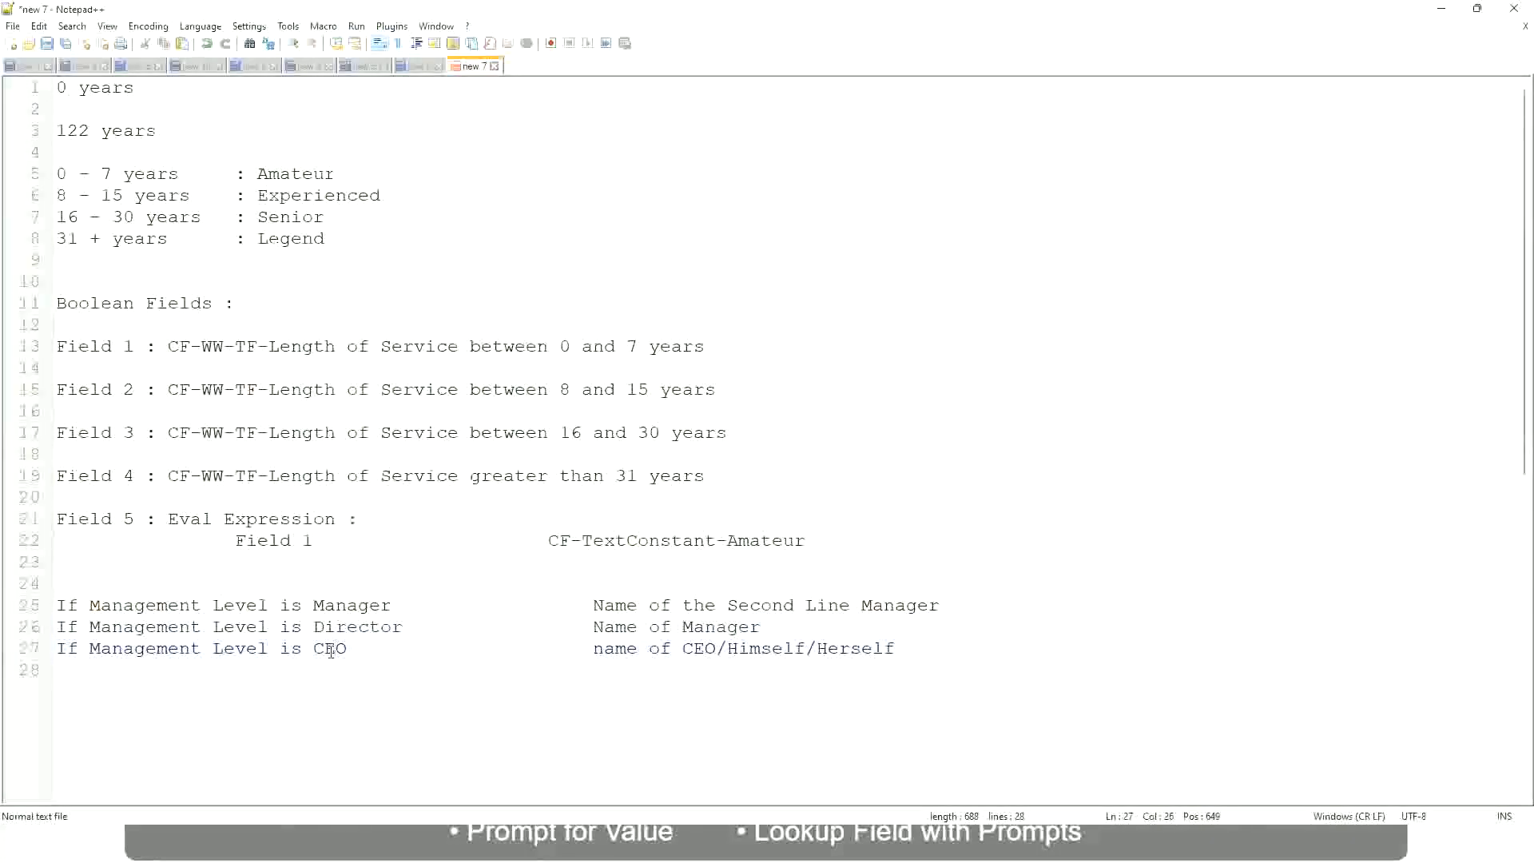
click(717, 648)
click(902, 649)
drag(931, 646, 48, 607)
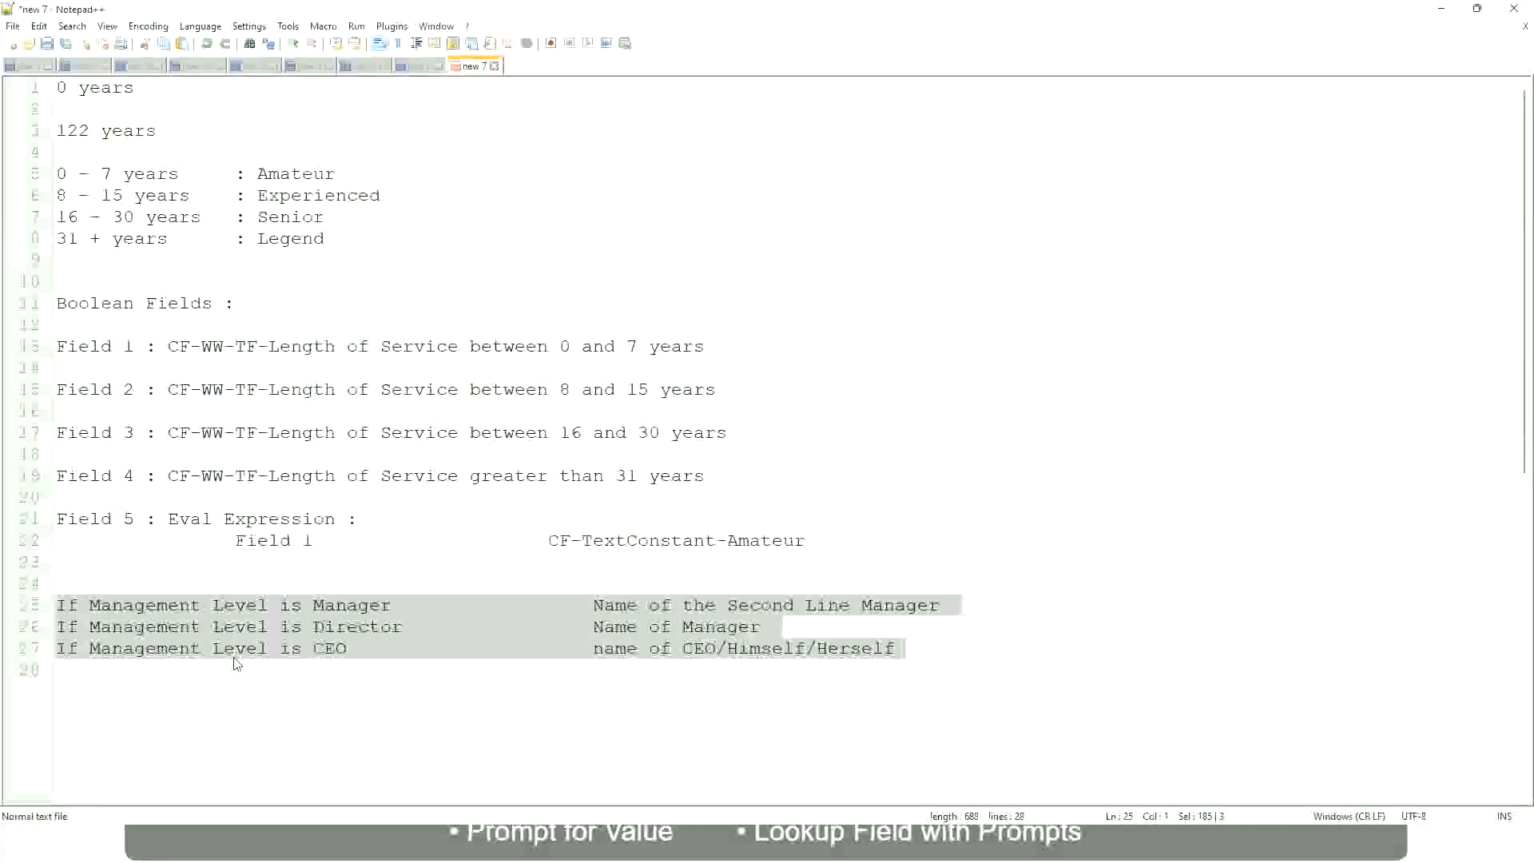
Examine the Manager rule's outcome "Name of the Second Line Manager" as the value the rule should return
click(648, 605)
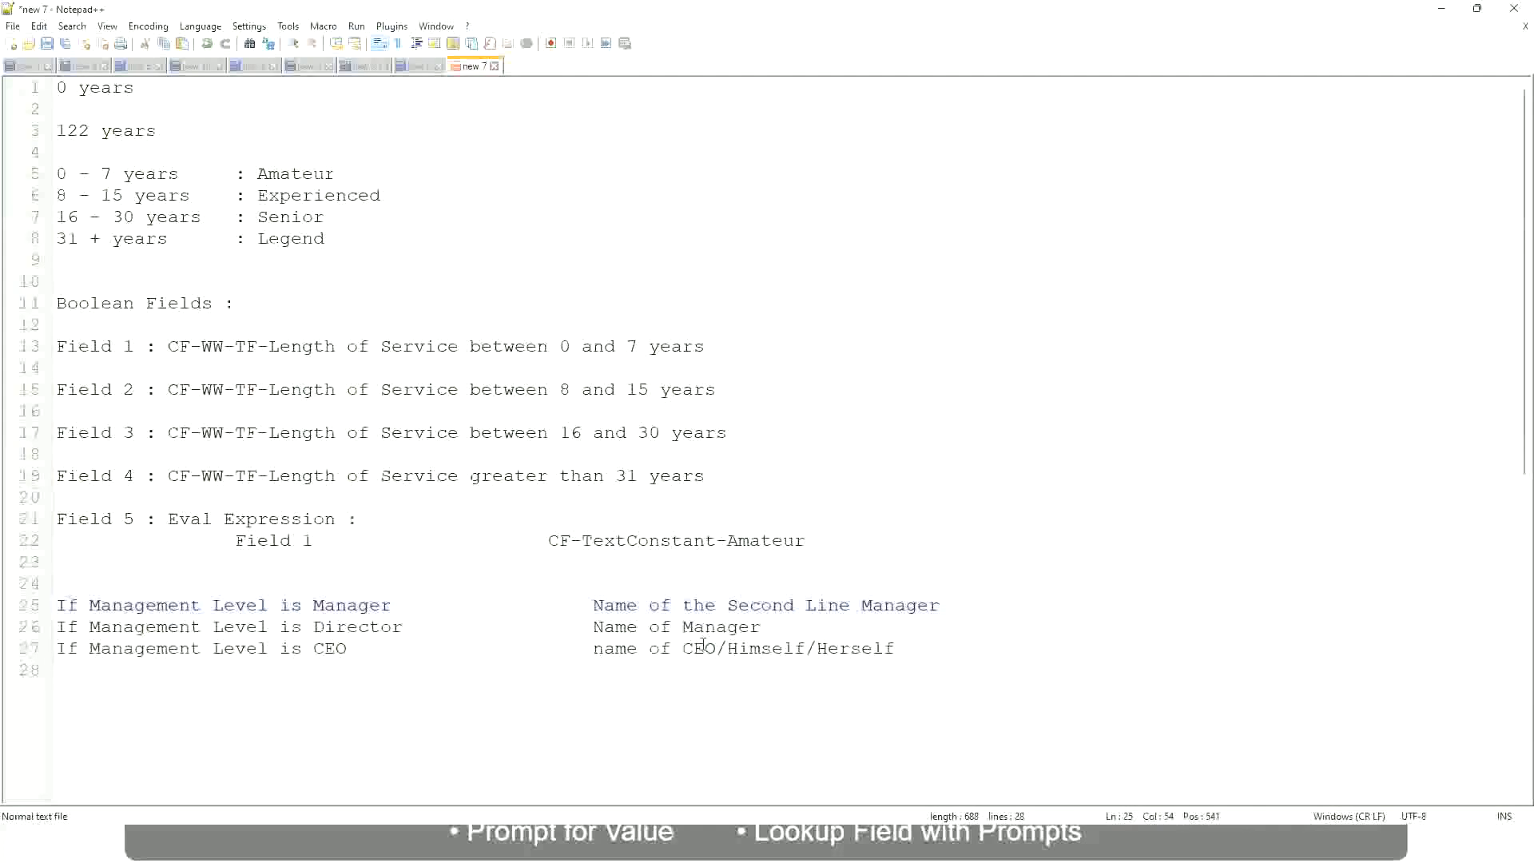
drag(591, 604, 941, 604)
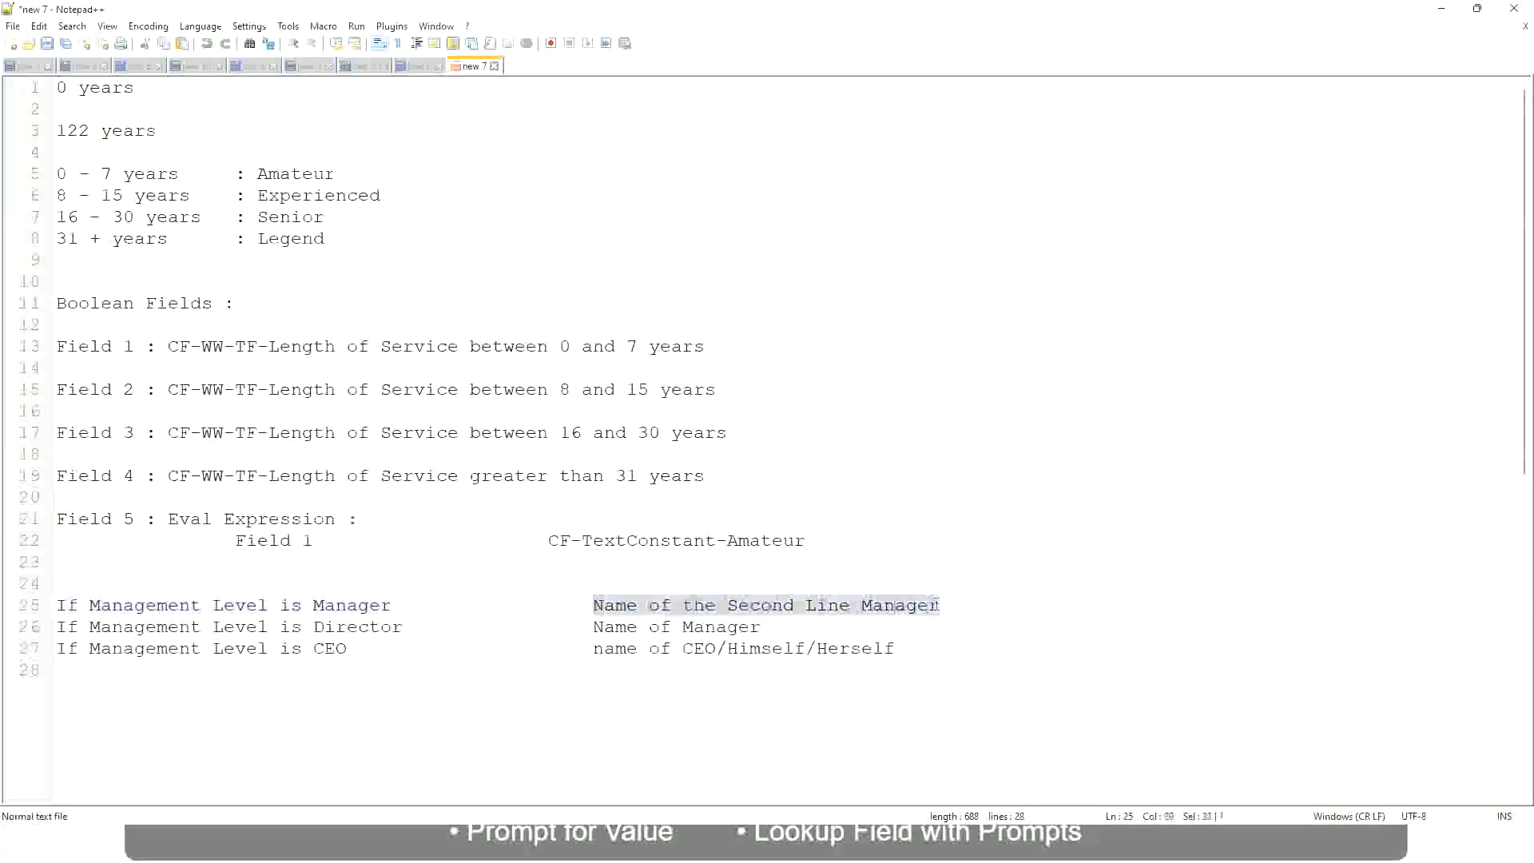
click(717, 607)
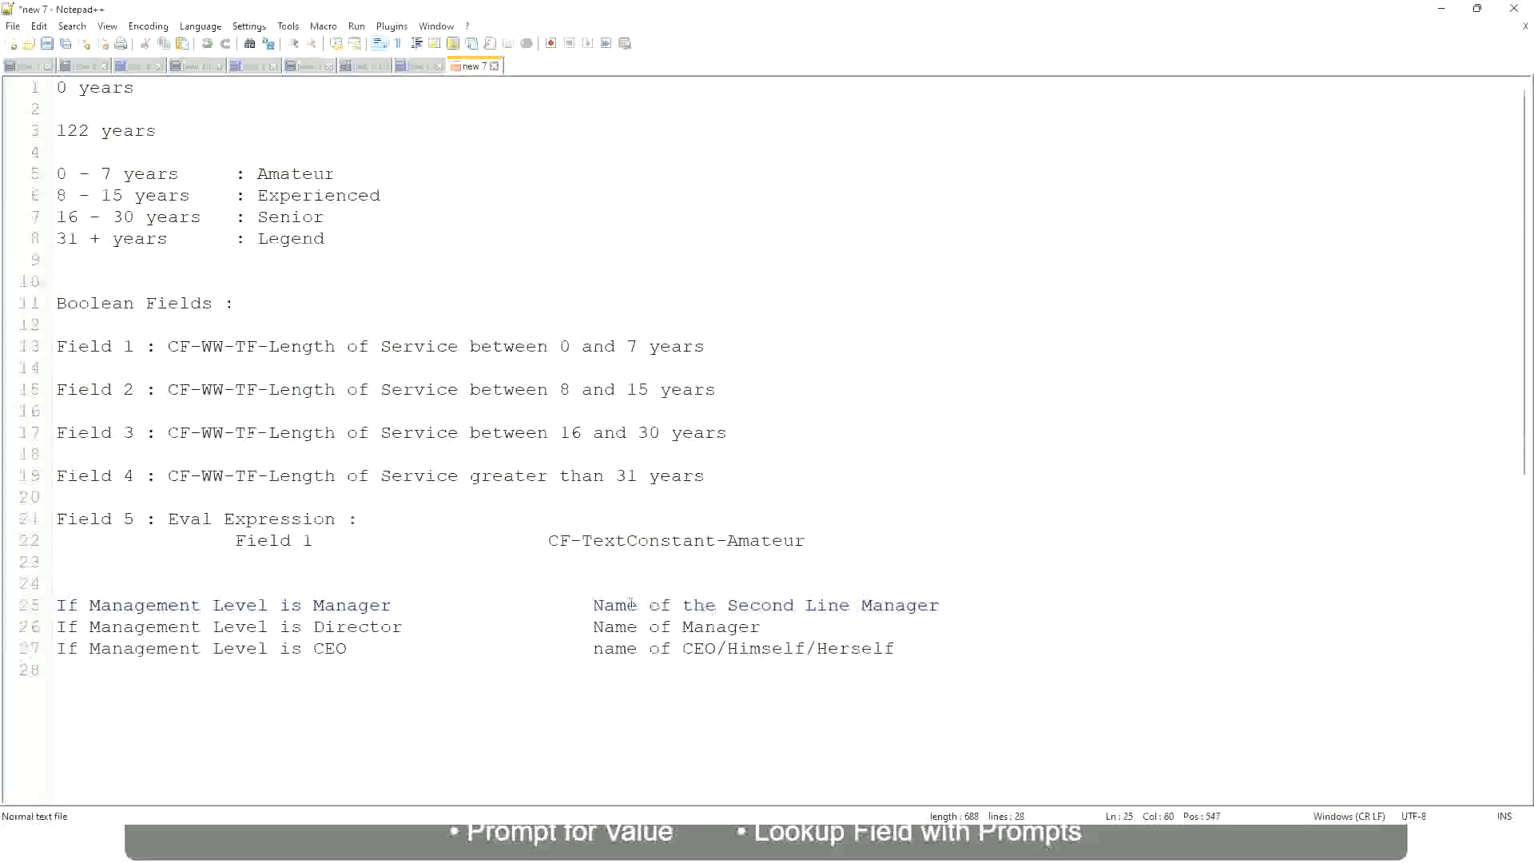
drag(594, 604, 945, 605)
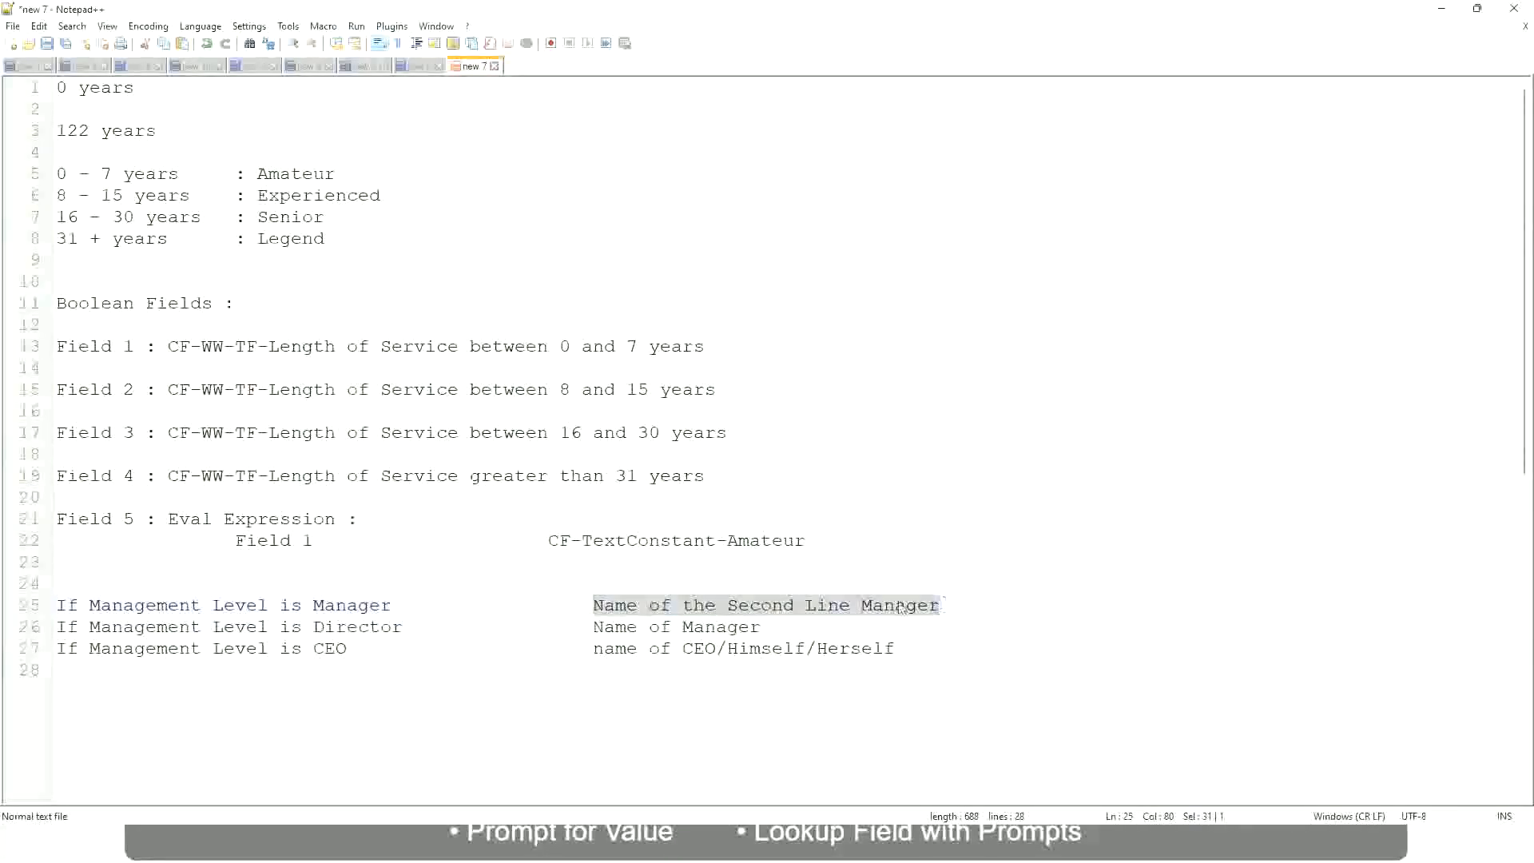
click(786, 612)
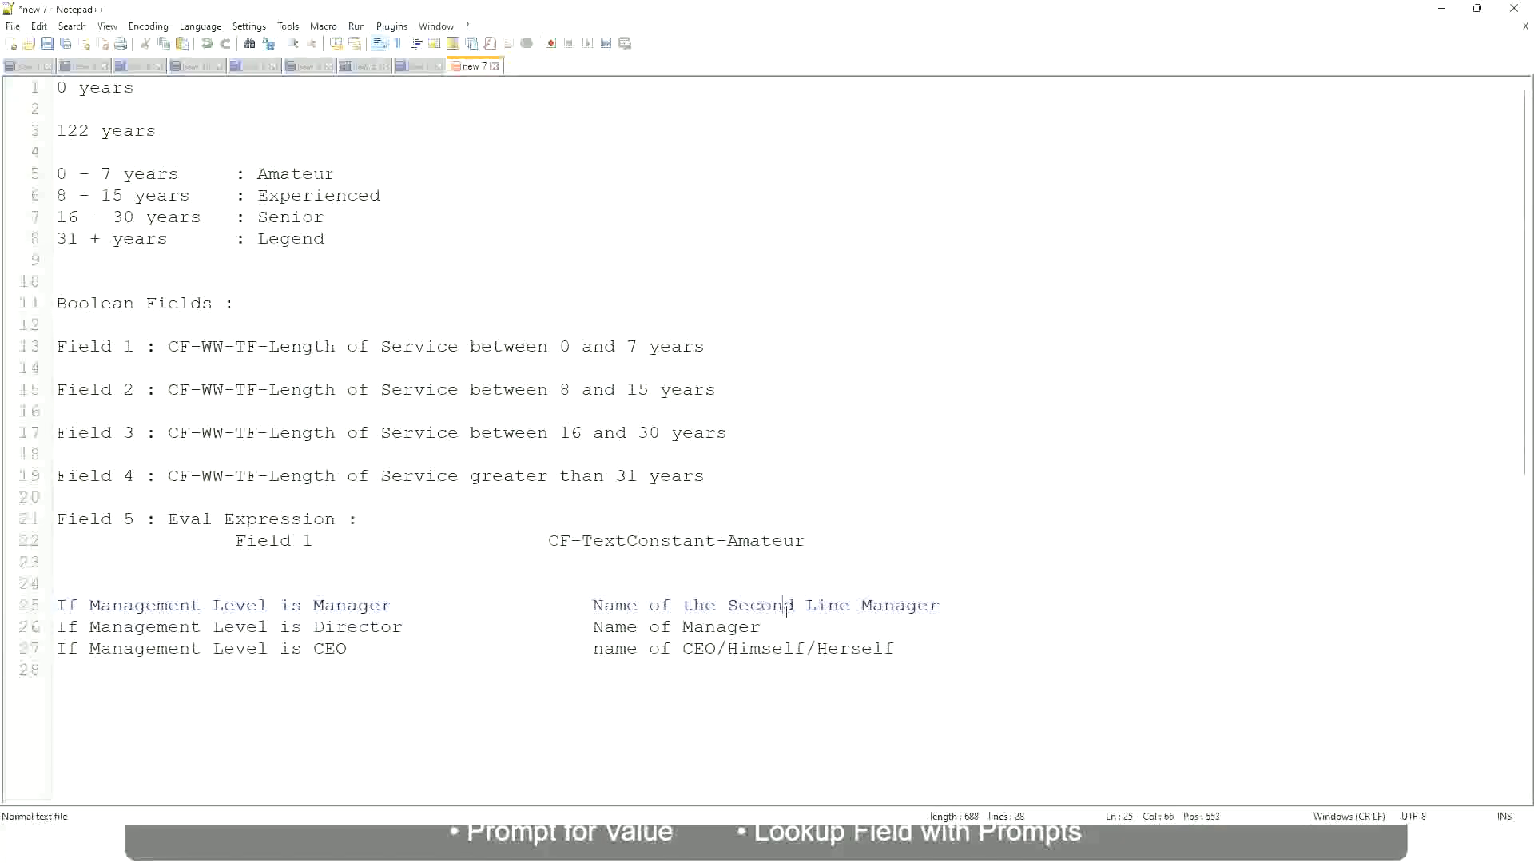
click(399, 604)
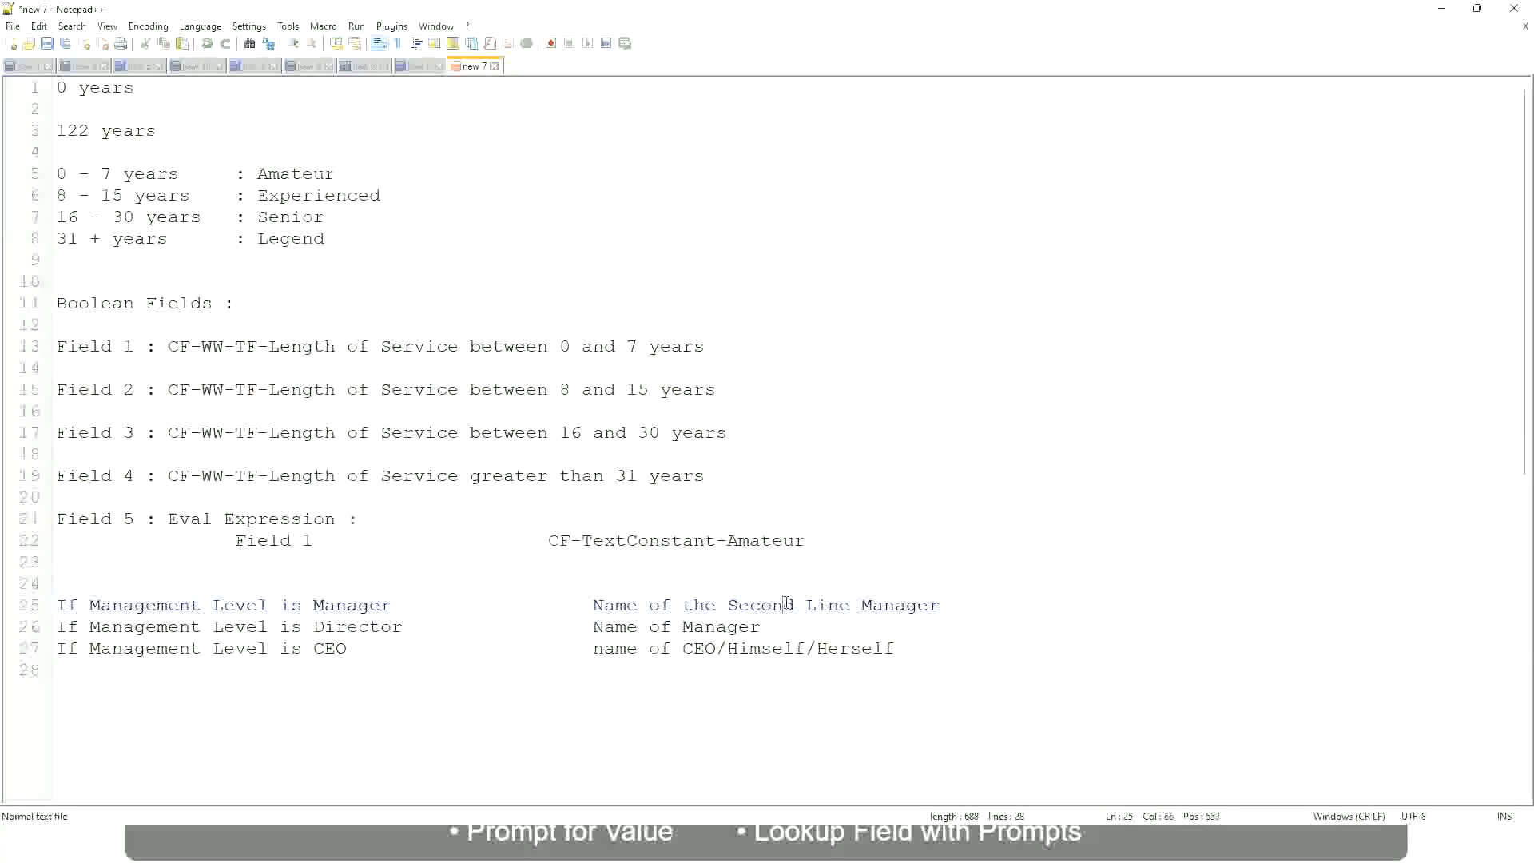
drag(840, 605, 850, 605)
click(963, 601)
click(907, 604)
Compare the fixed experience labels on lines 5 to 8 with the name outcomes of the management level rules
double_click(294, 174)
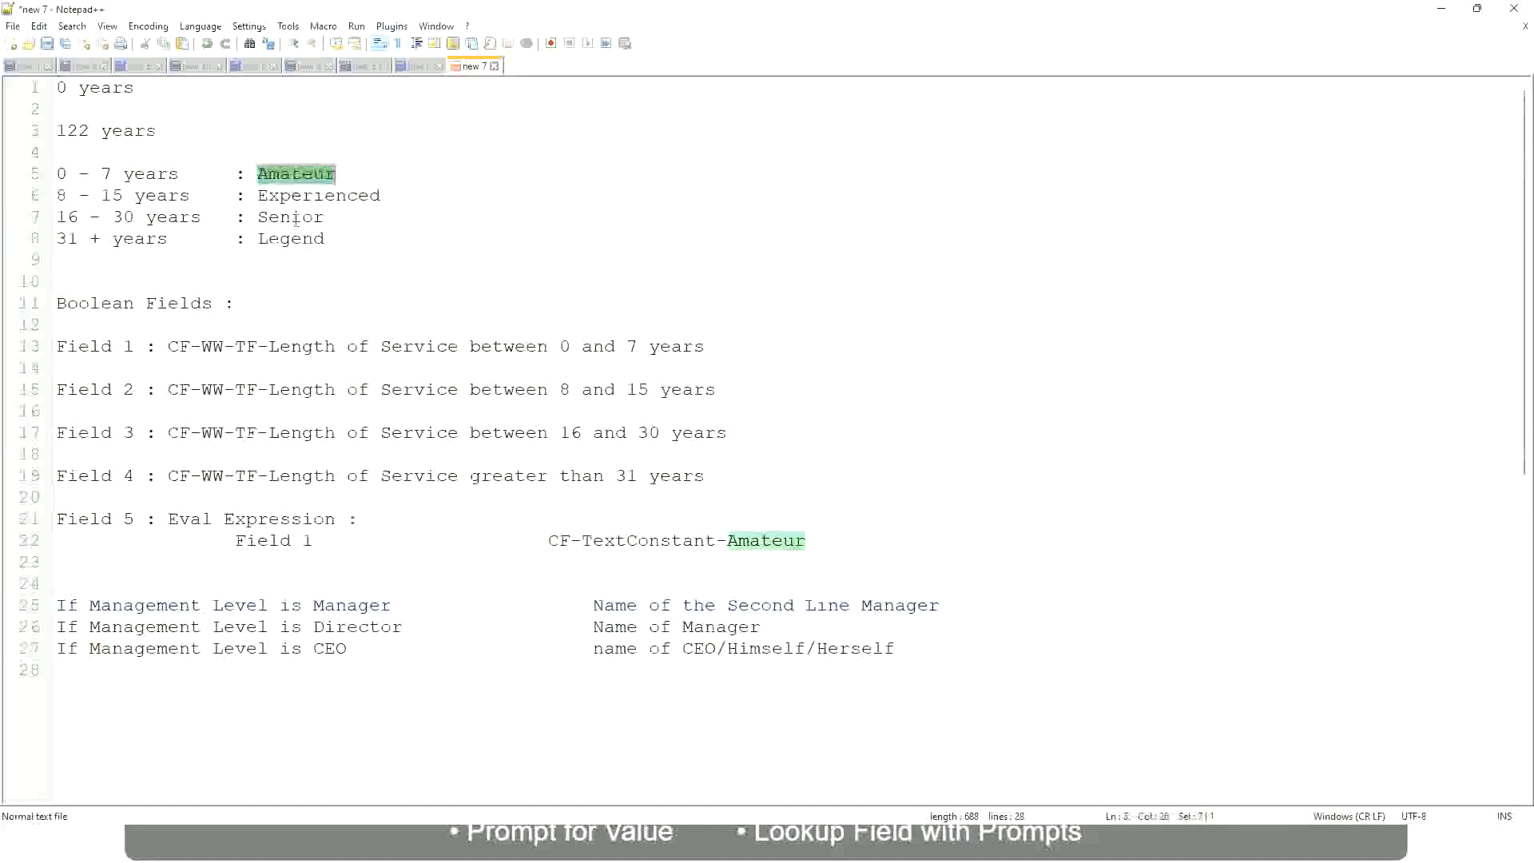
click(293, 175)
double_click(275, 196)
double_click(294, 217)
click(290, 238)
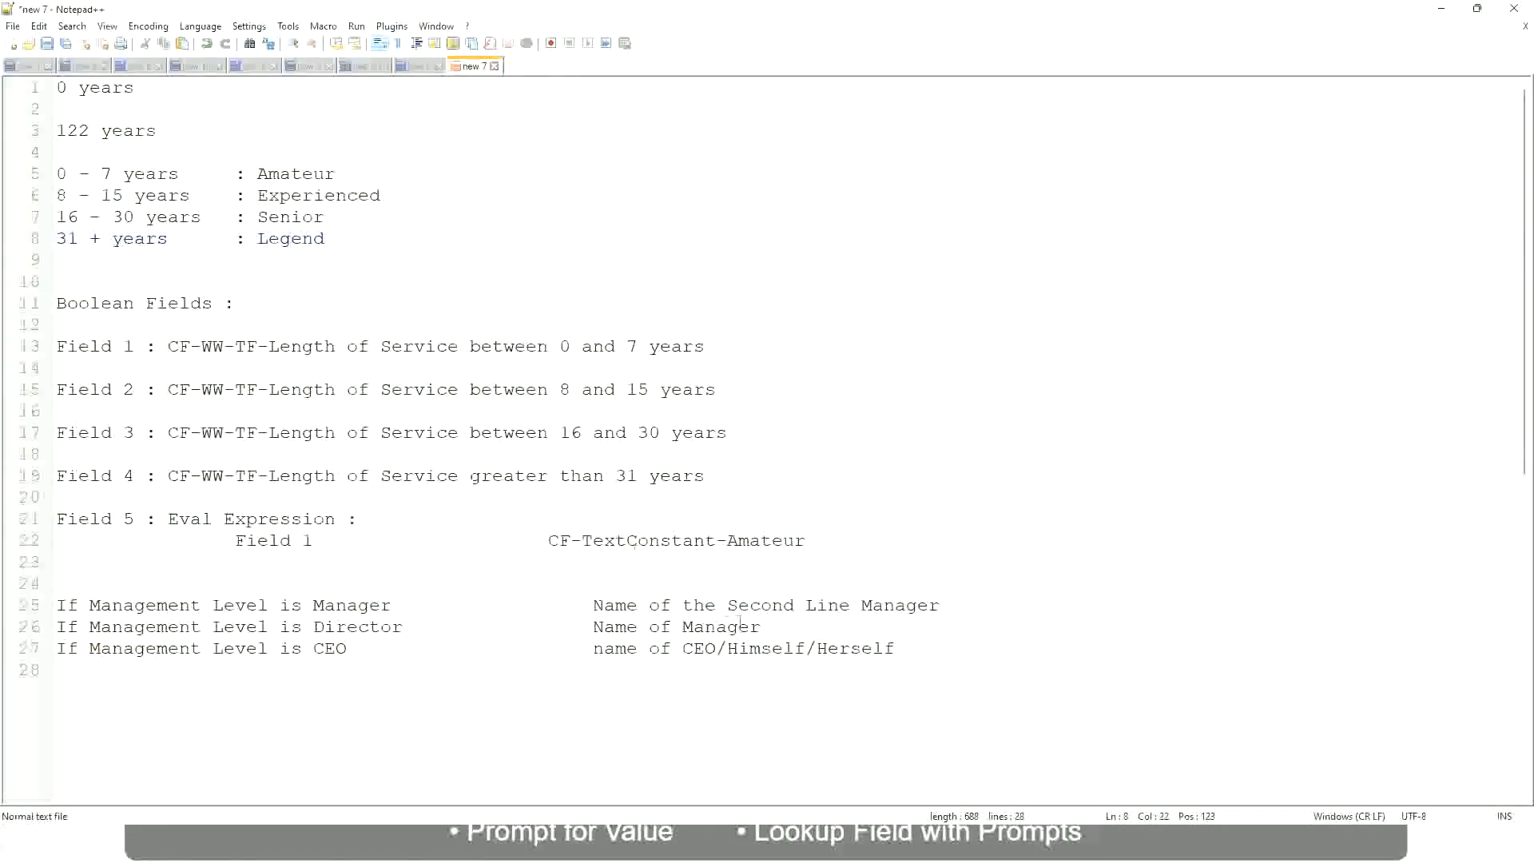
click(783, 649)
click(735, 605)
click(417, 636)
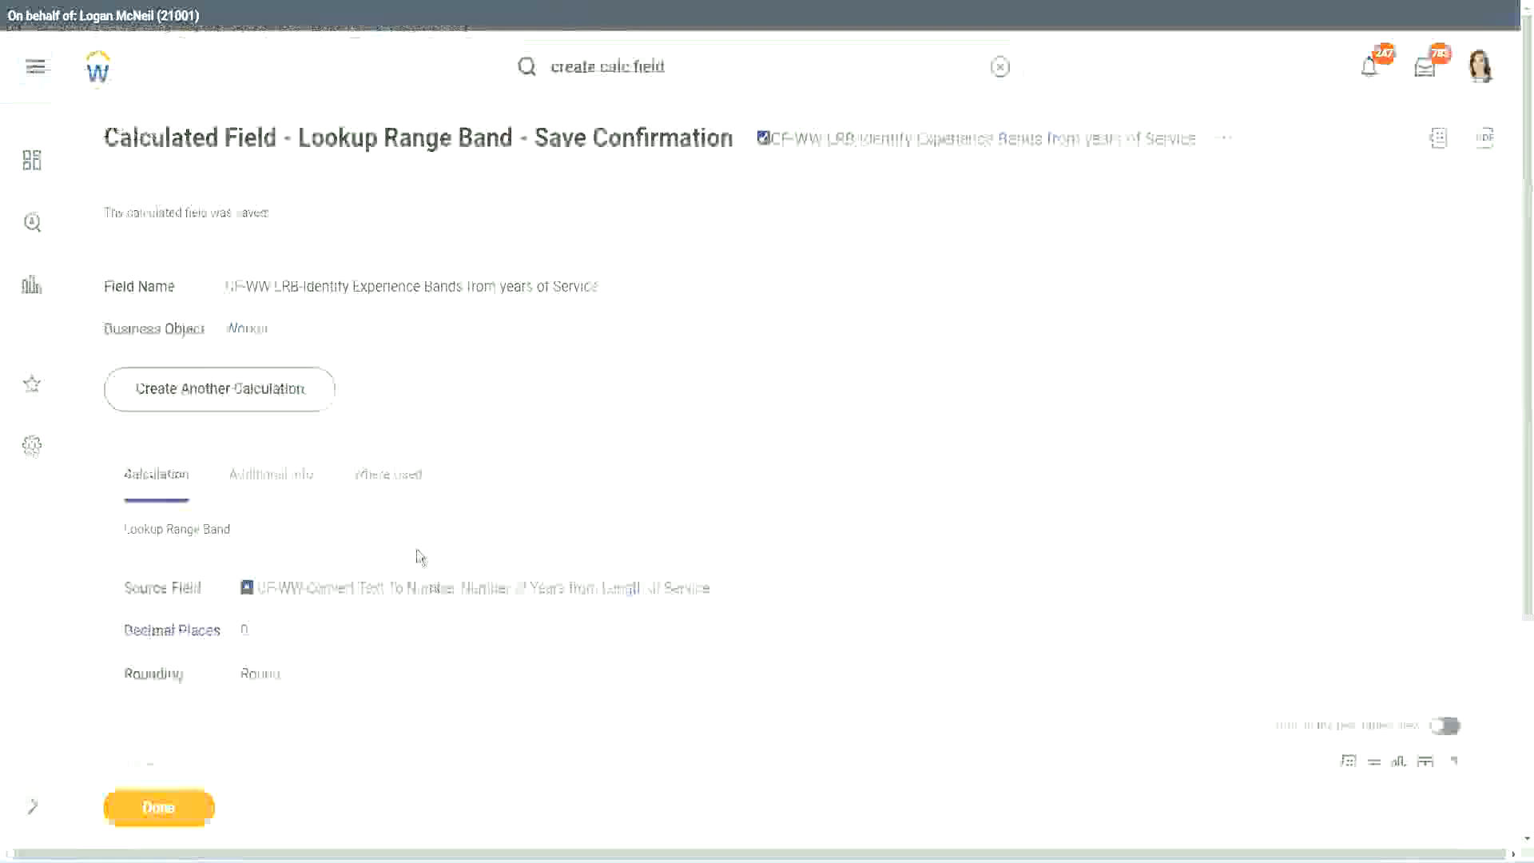
Switch to Workday, review the saved Lookup Range Band field's value ranges, and close the save confirmation
scroll(583, 239, down, 4)
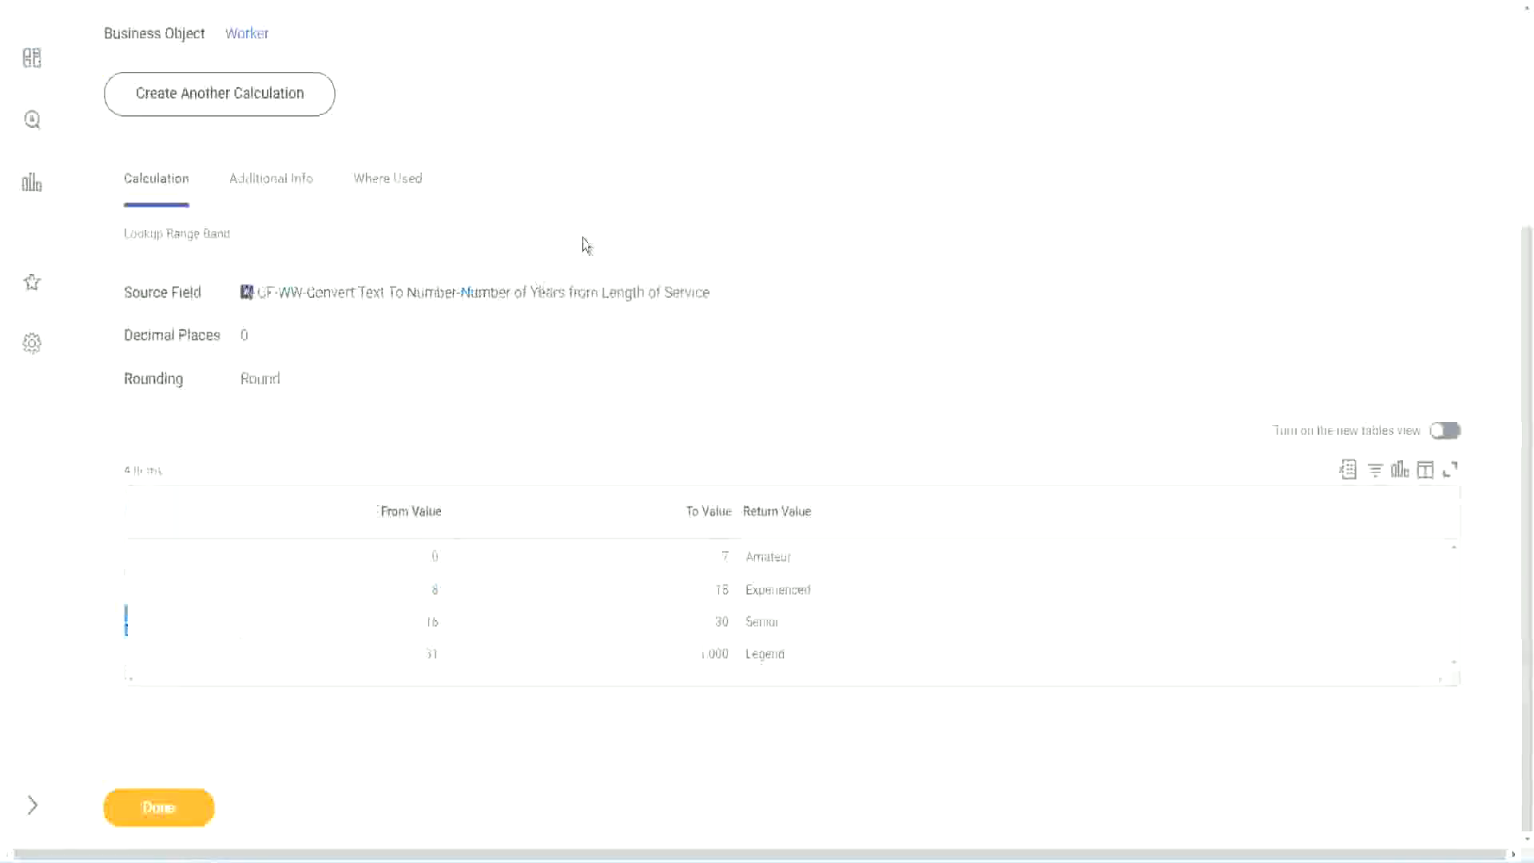
scroll(596, 307, up, 4)
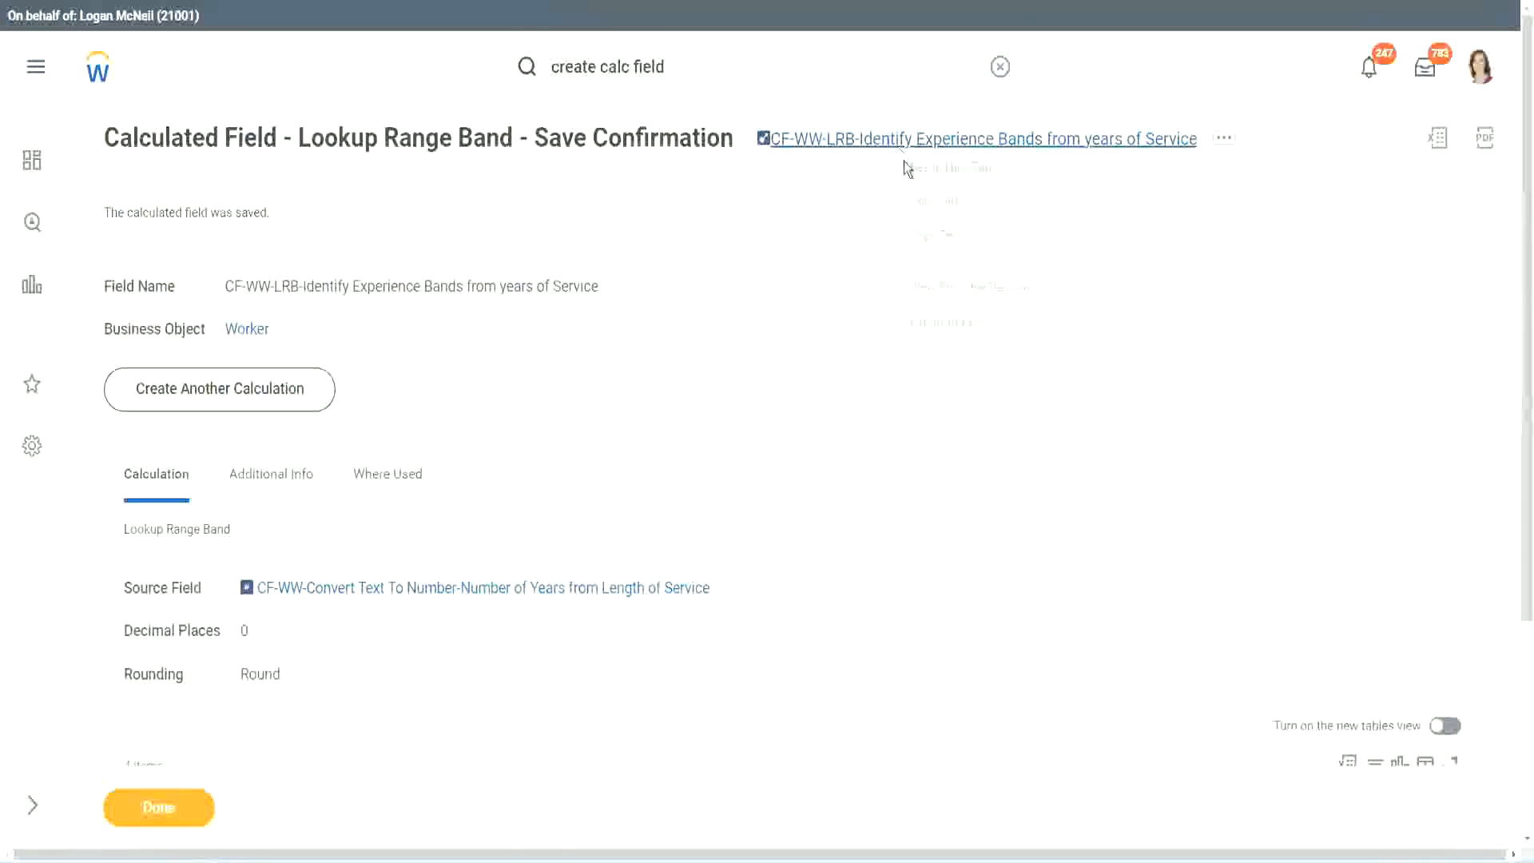
click(152, 808)
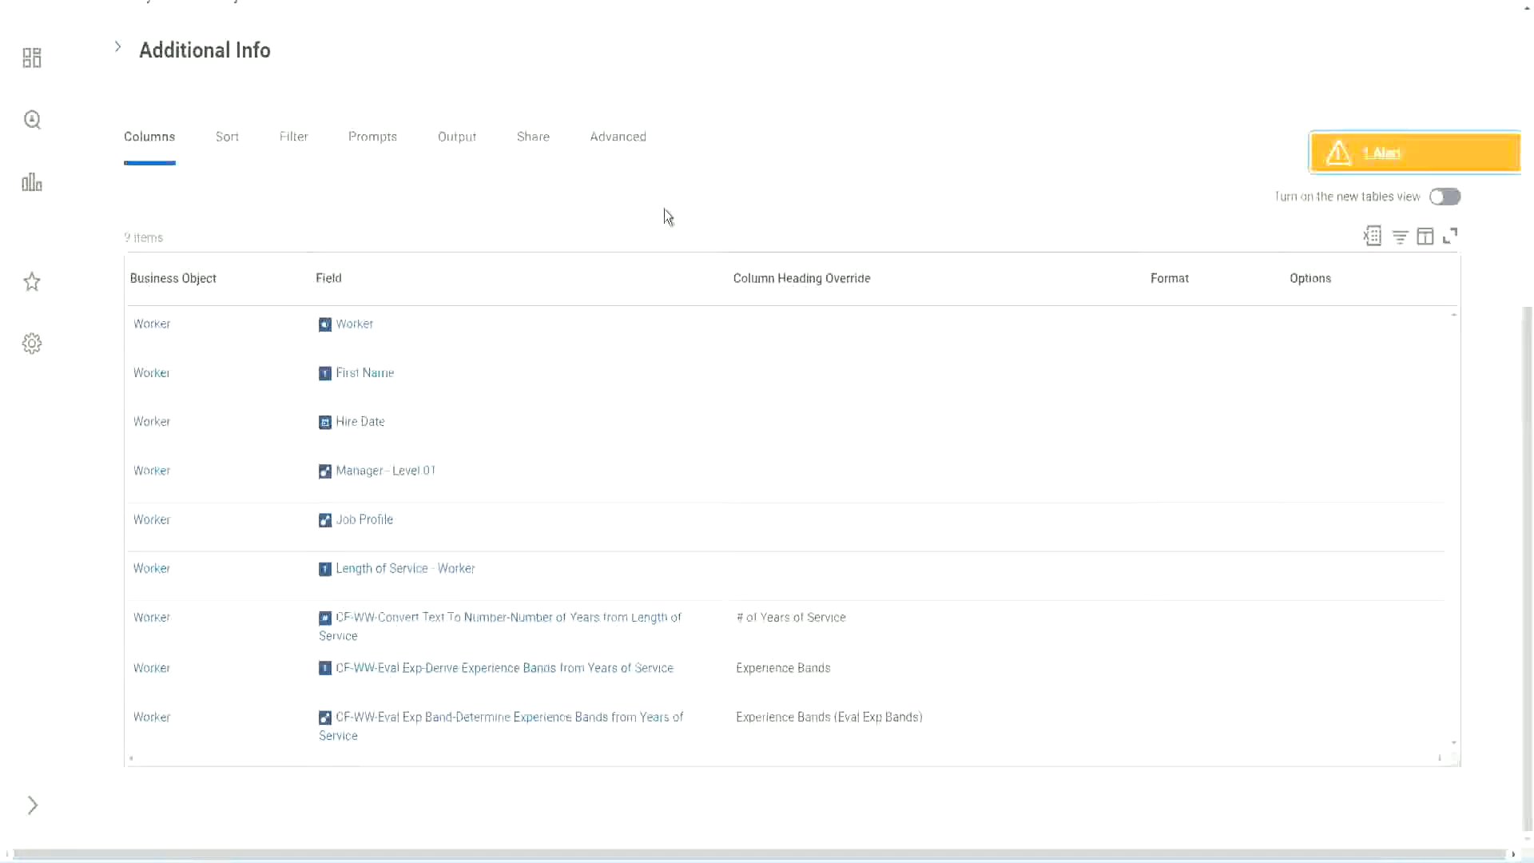
Open the WW Employee Details custom report for editing
scroll(664, 212, up, 6)
click(528, 172)
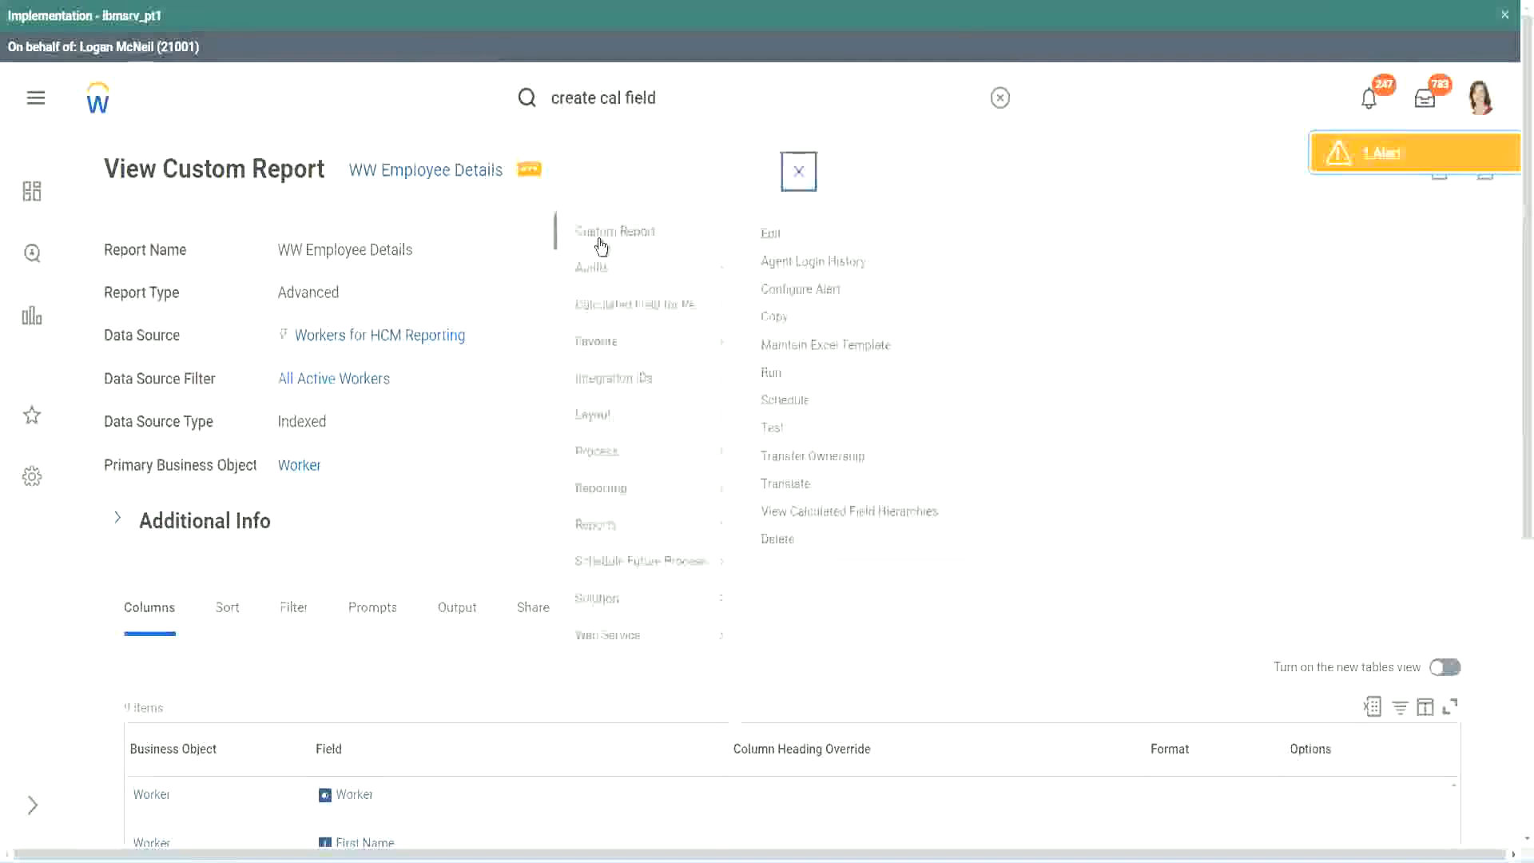
click(779, 236)
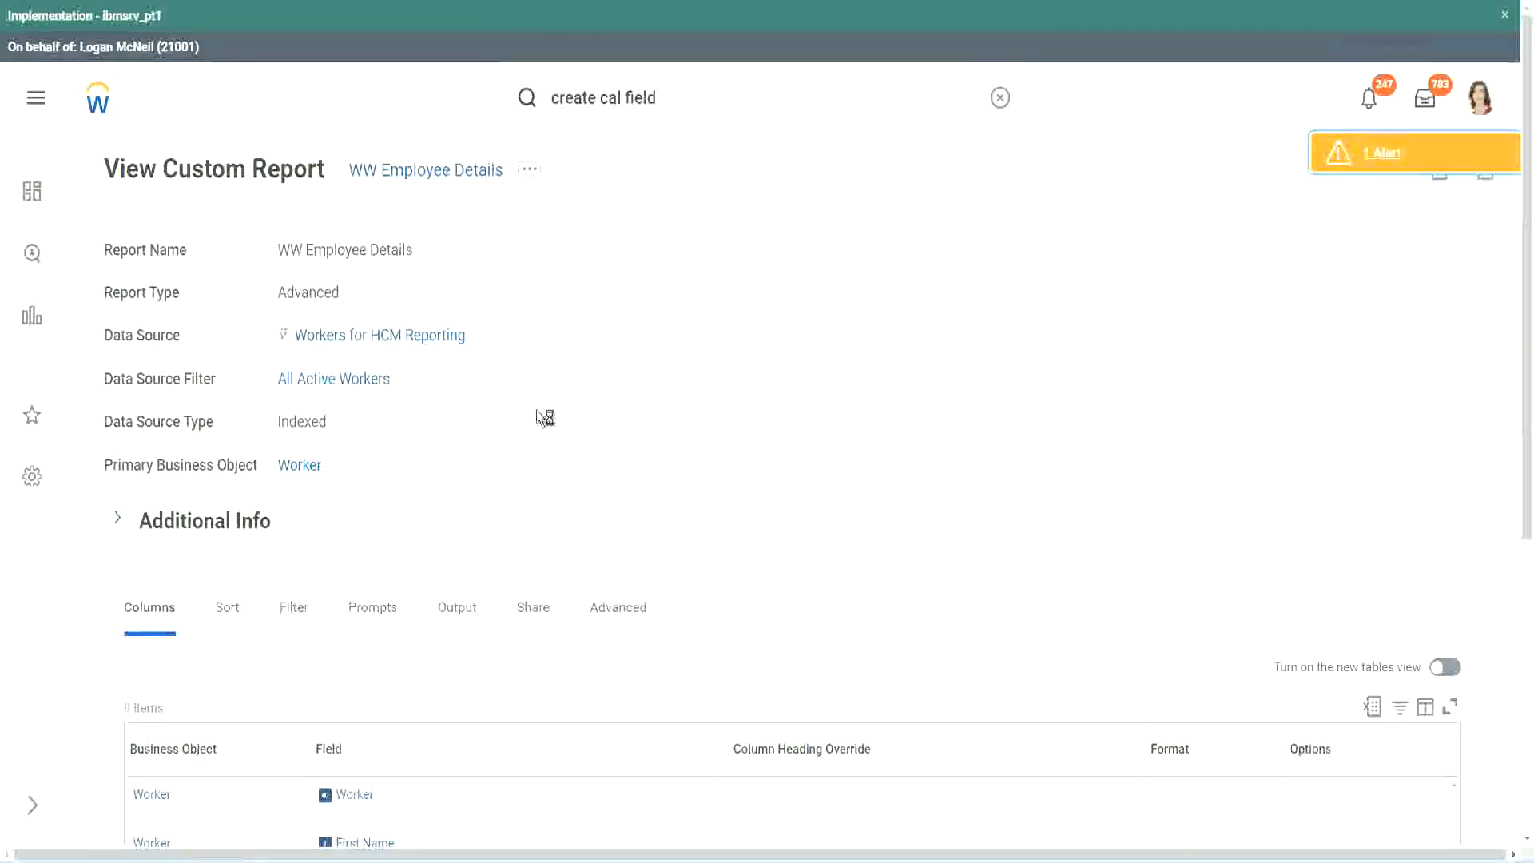
scroll(583, 416, down, 6)
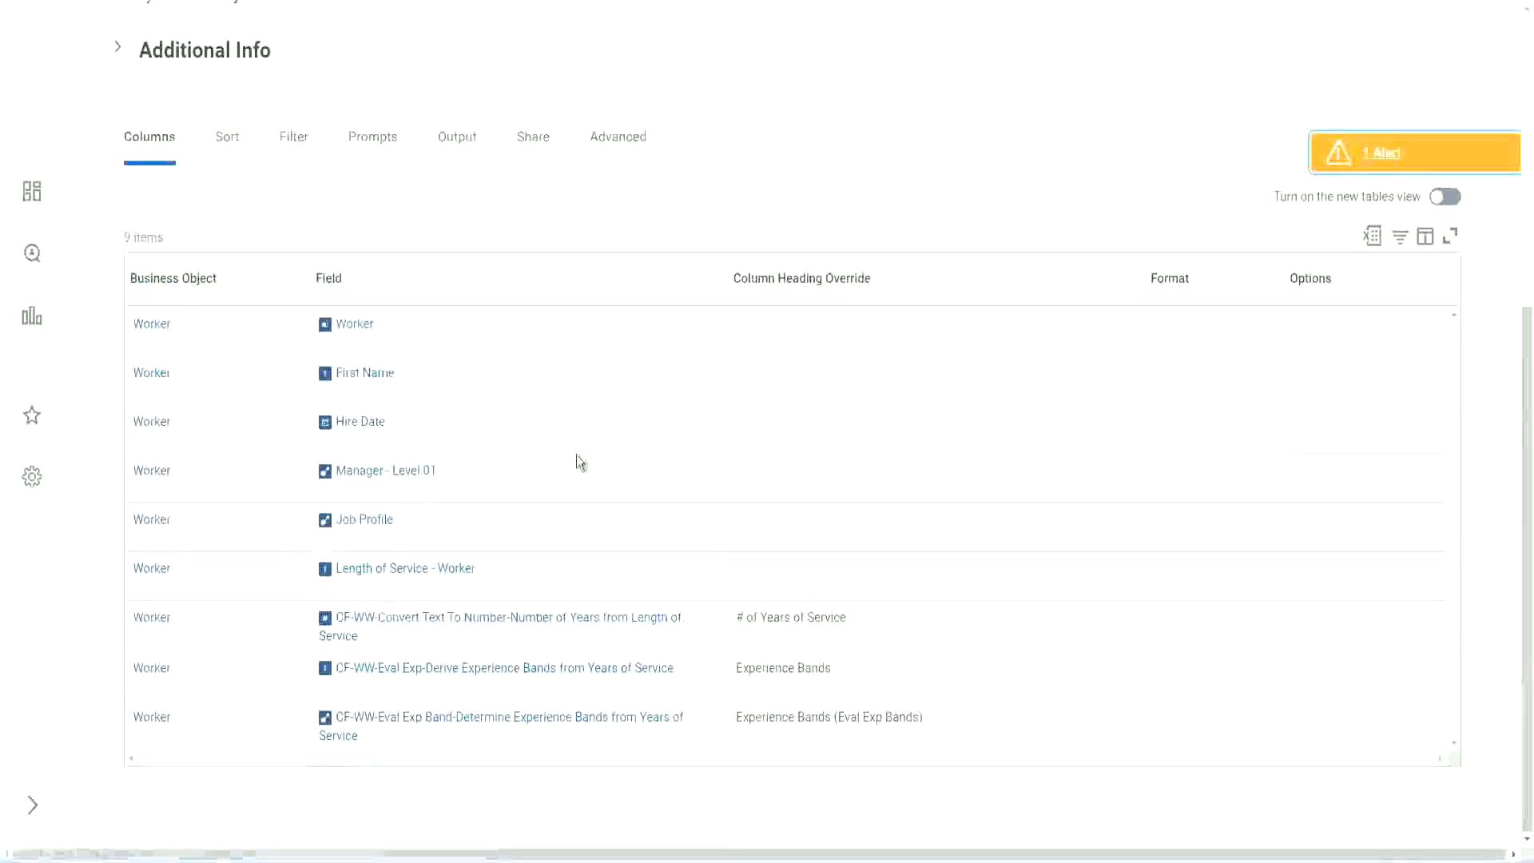
scroll(575, 443, down, 6)
Add a Worker column after the last report column using the field CF-WW-LRB-Identify Experience Bands from years of Service
scroll(578, 447, down, 3)
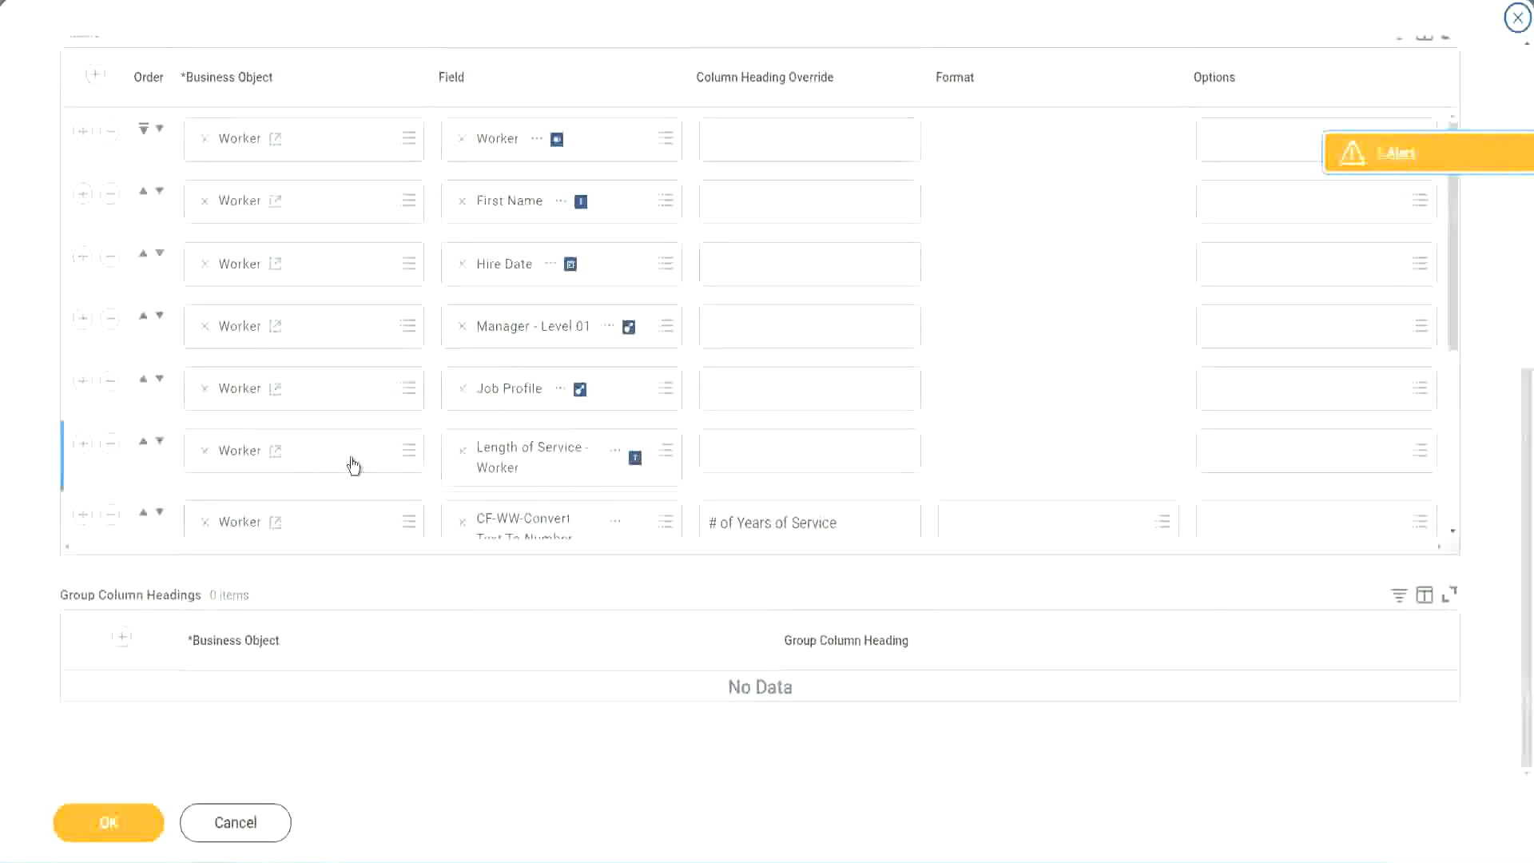
scroll(352, 463, down, 4)
click(83, 430)
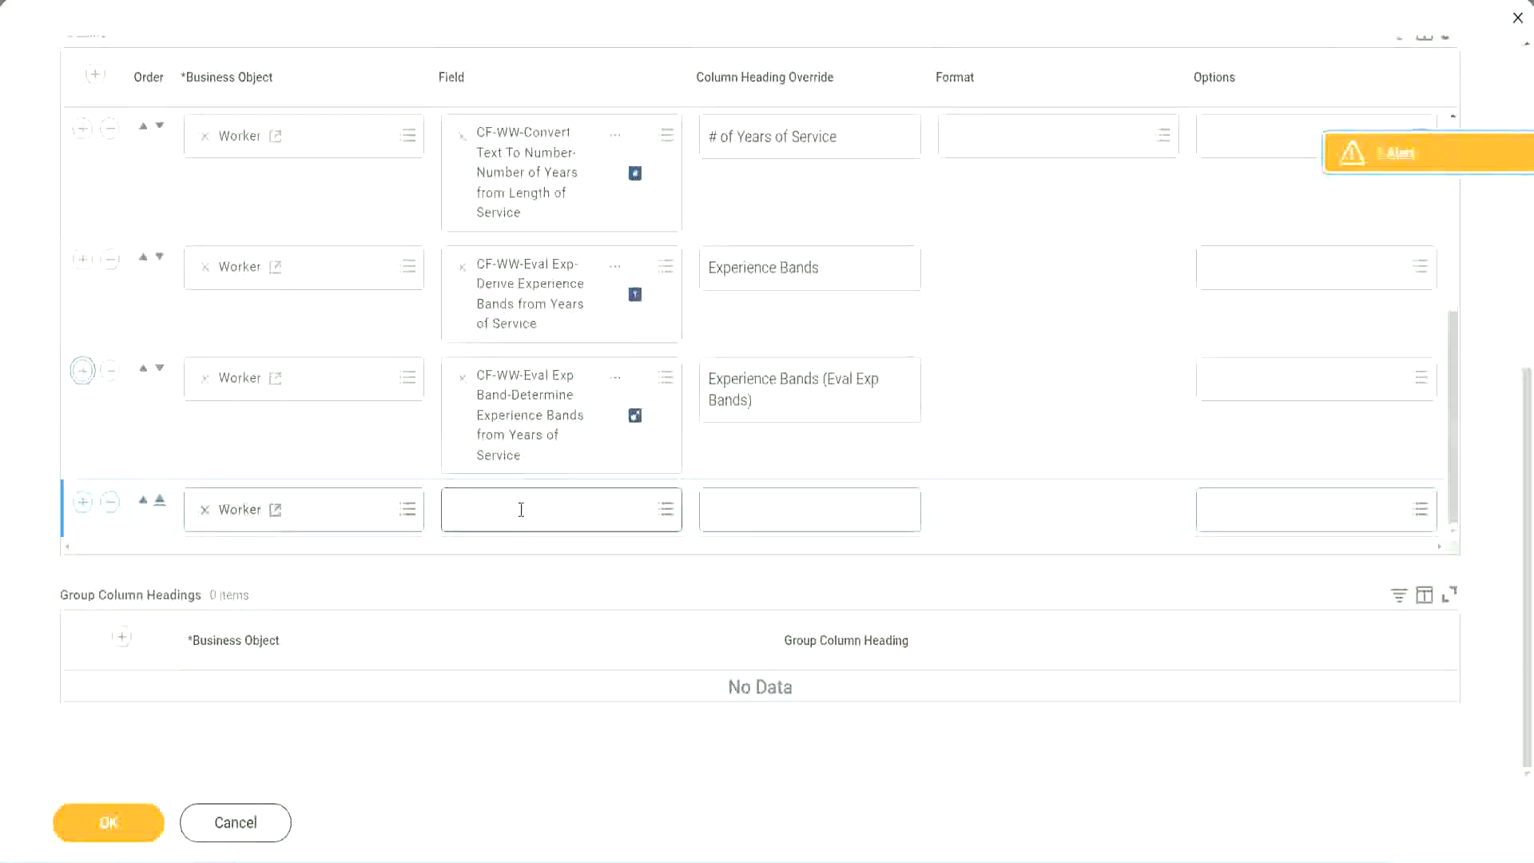
click(521, 509)
text(Experience Bands from years of Service)
key(Return)
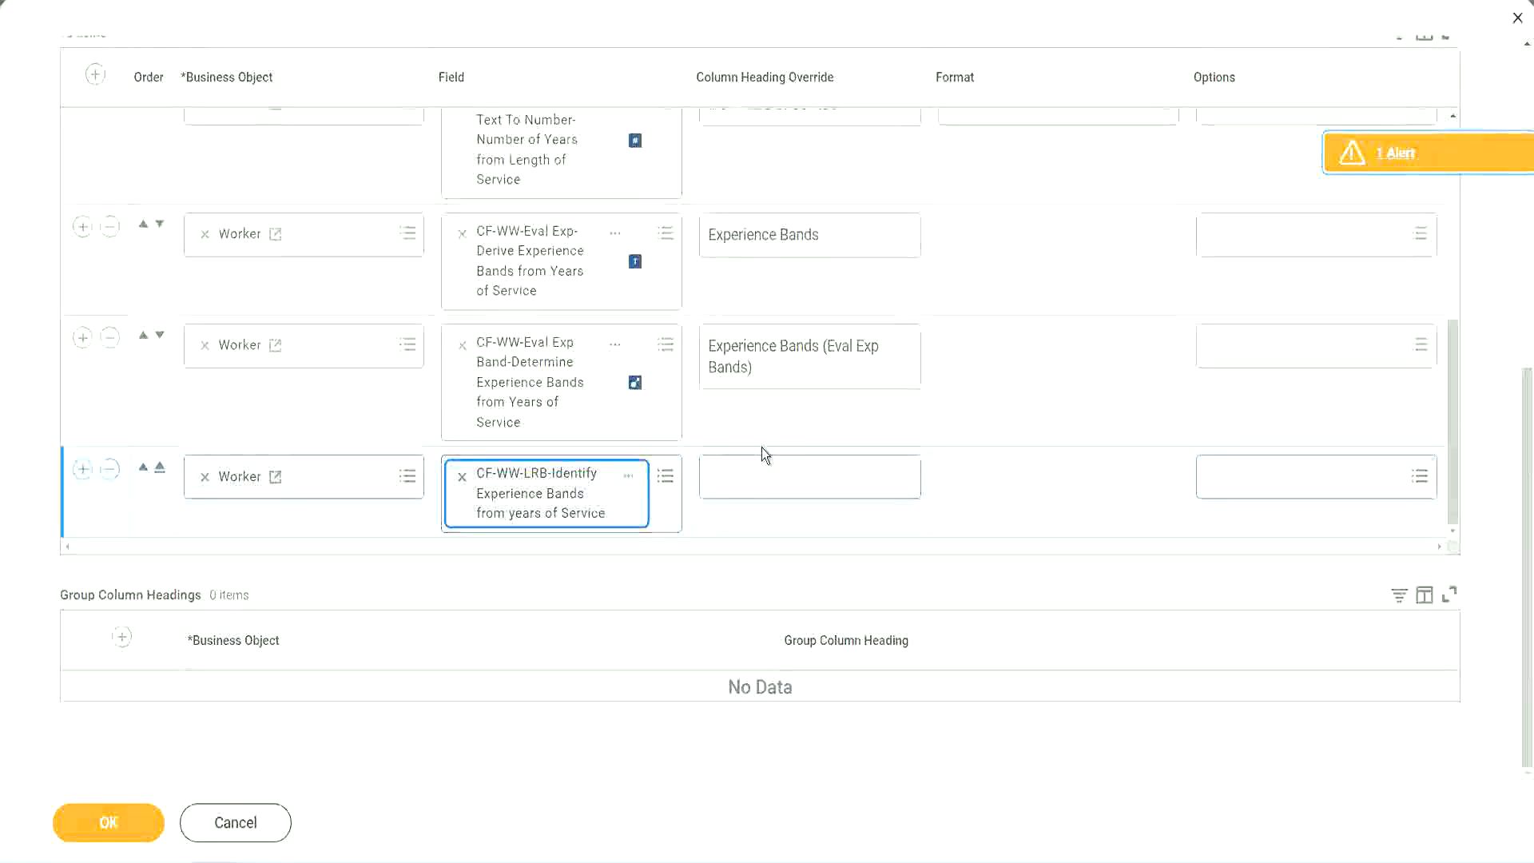
Set the new column's heading override to "Experience Bands (LRB)"
click(765, 467)
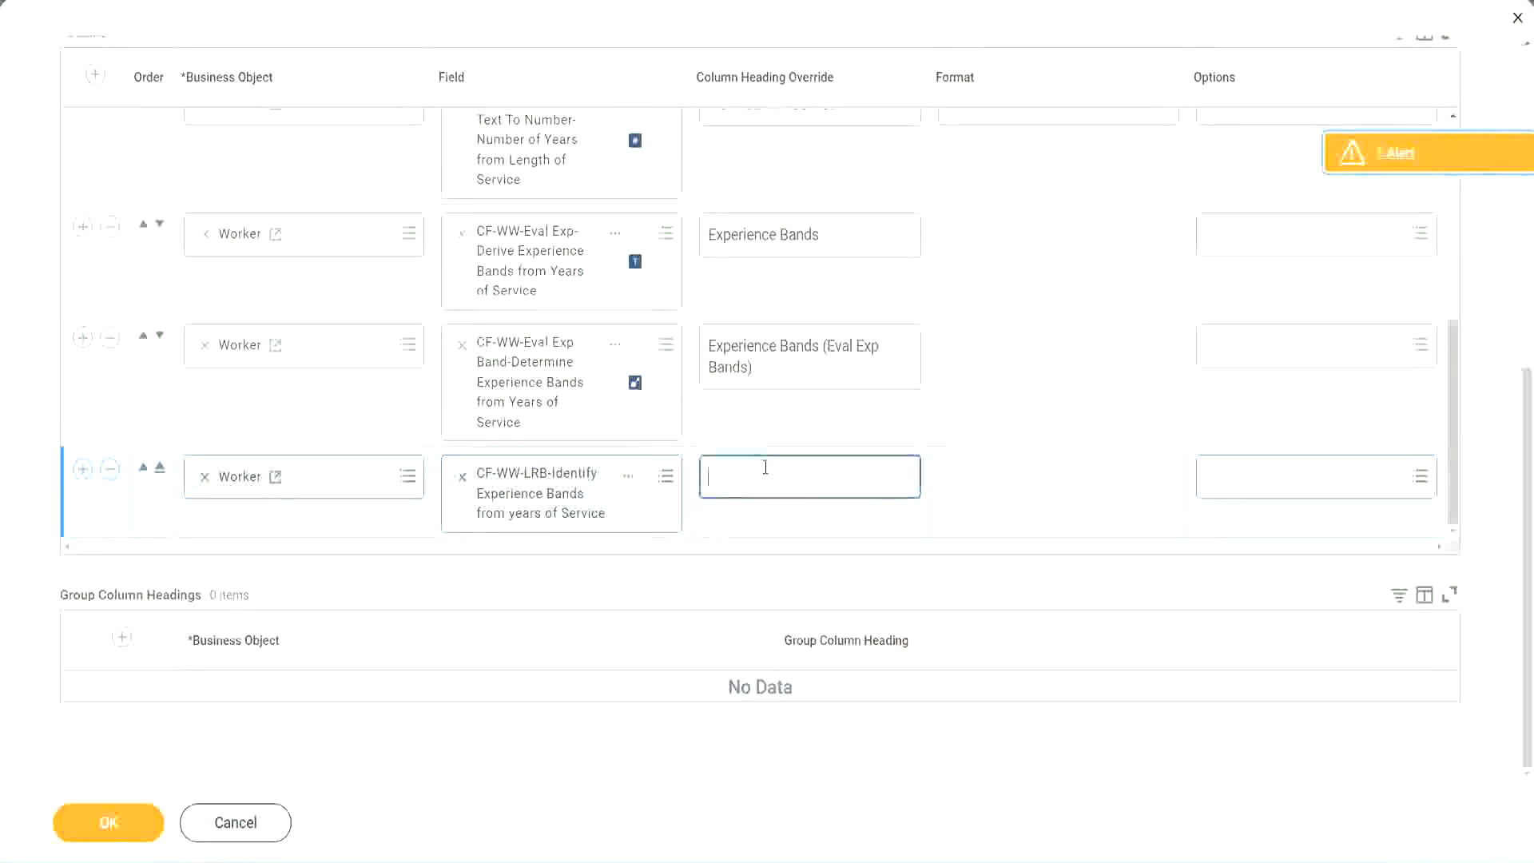
text(Ex)
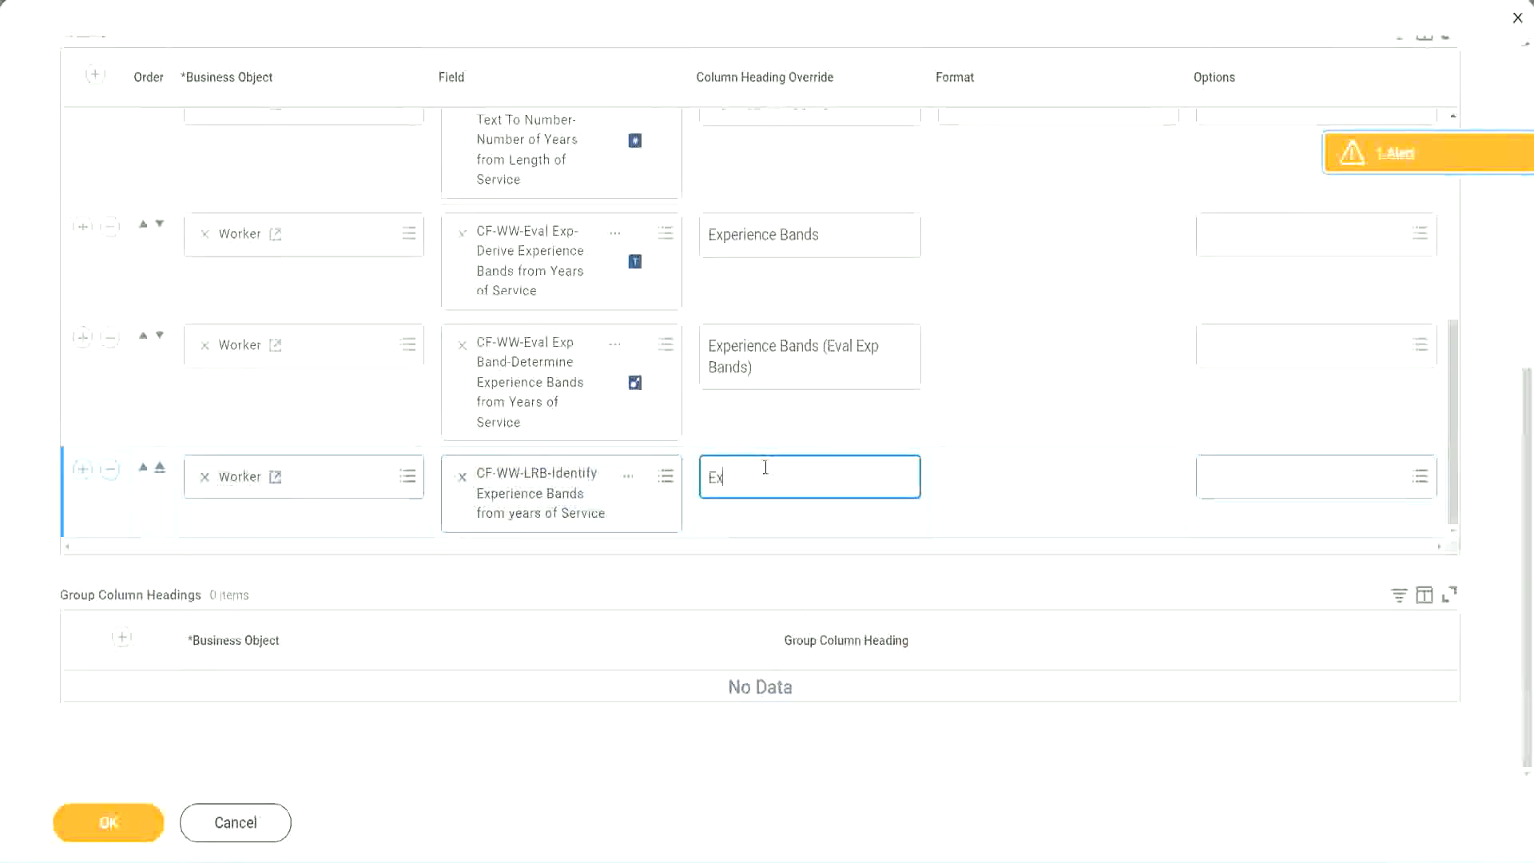
text(pernence)
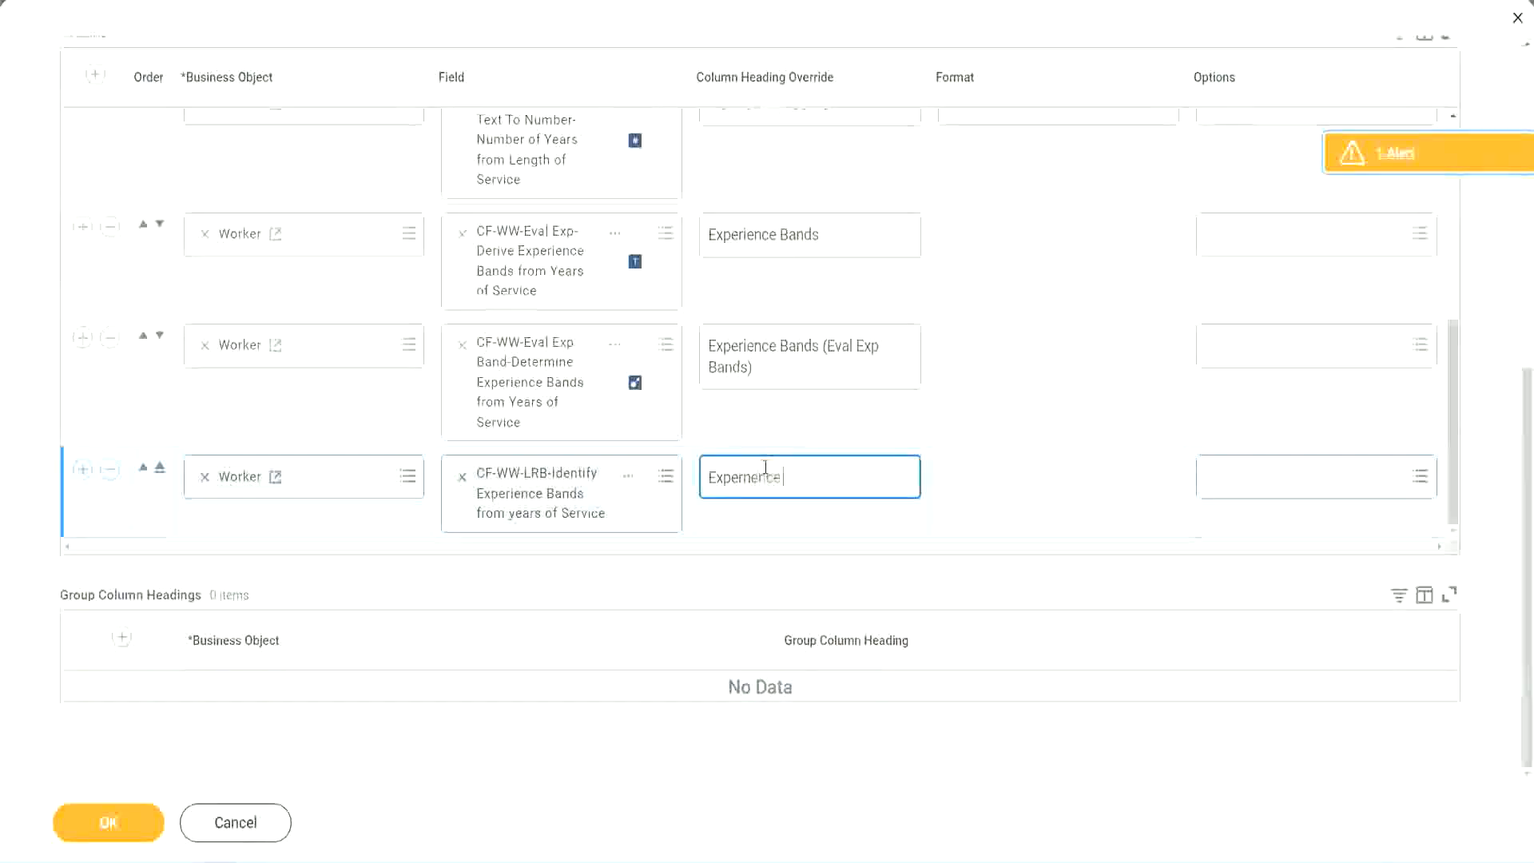
key(BackSpace)
key(BackSpace)
key(BackSpace)
key(BackSpace)
key(BackSpace)
text(ience Bands (LRB))
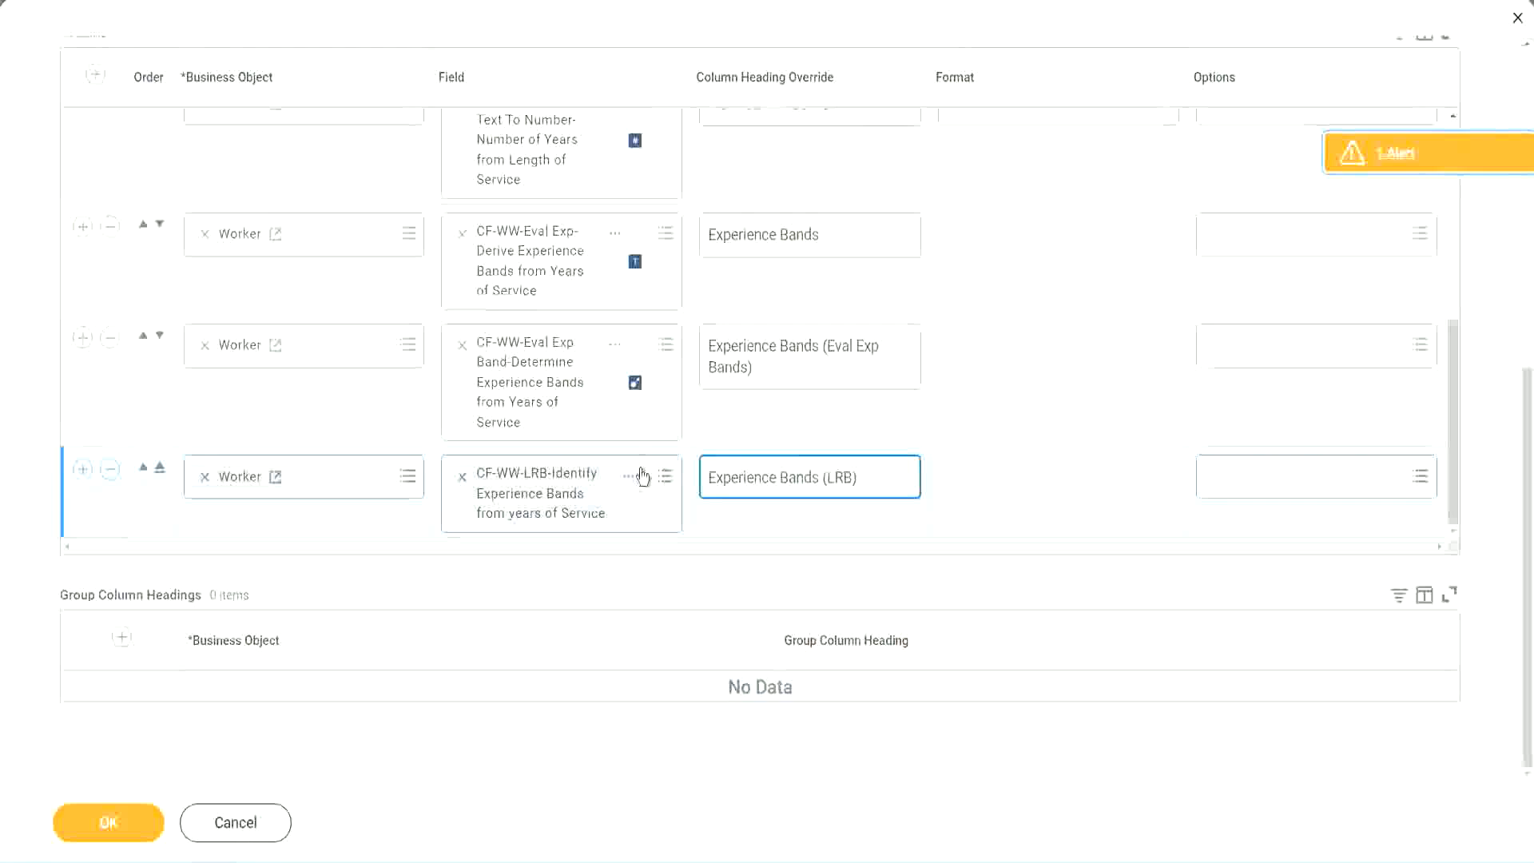
Save the report changes and run WW Employee Details with all worker type prompts left blank
click(135, 835)
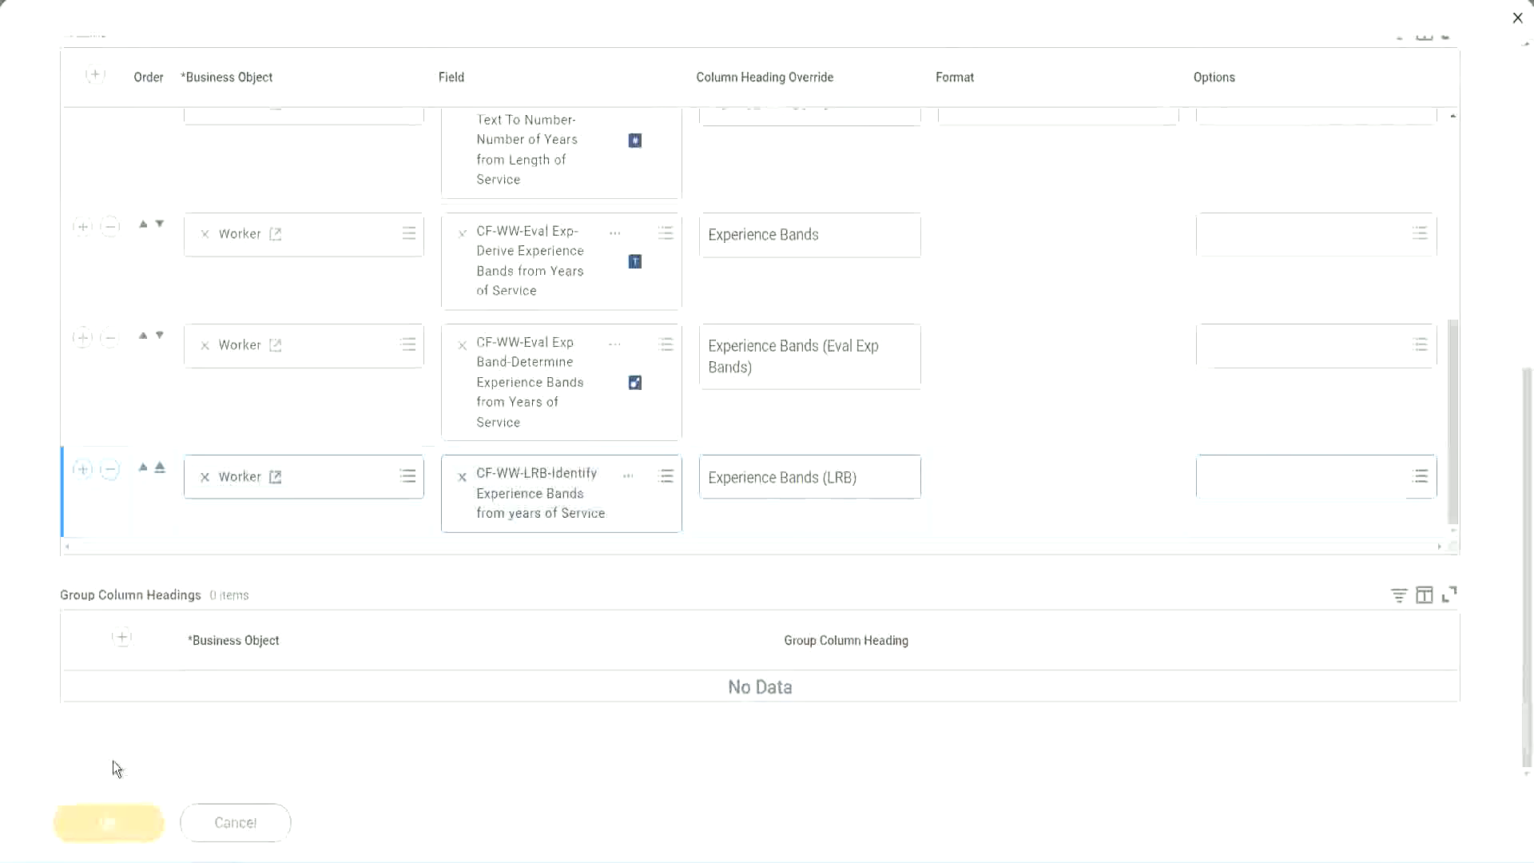
click(120, 803)
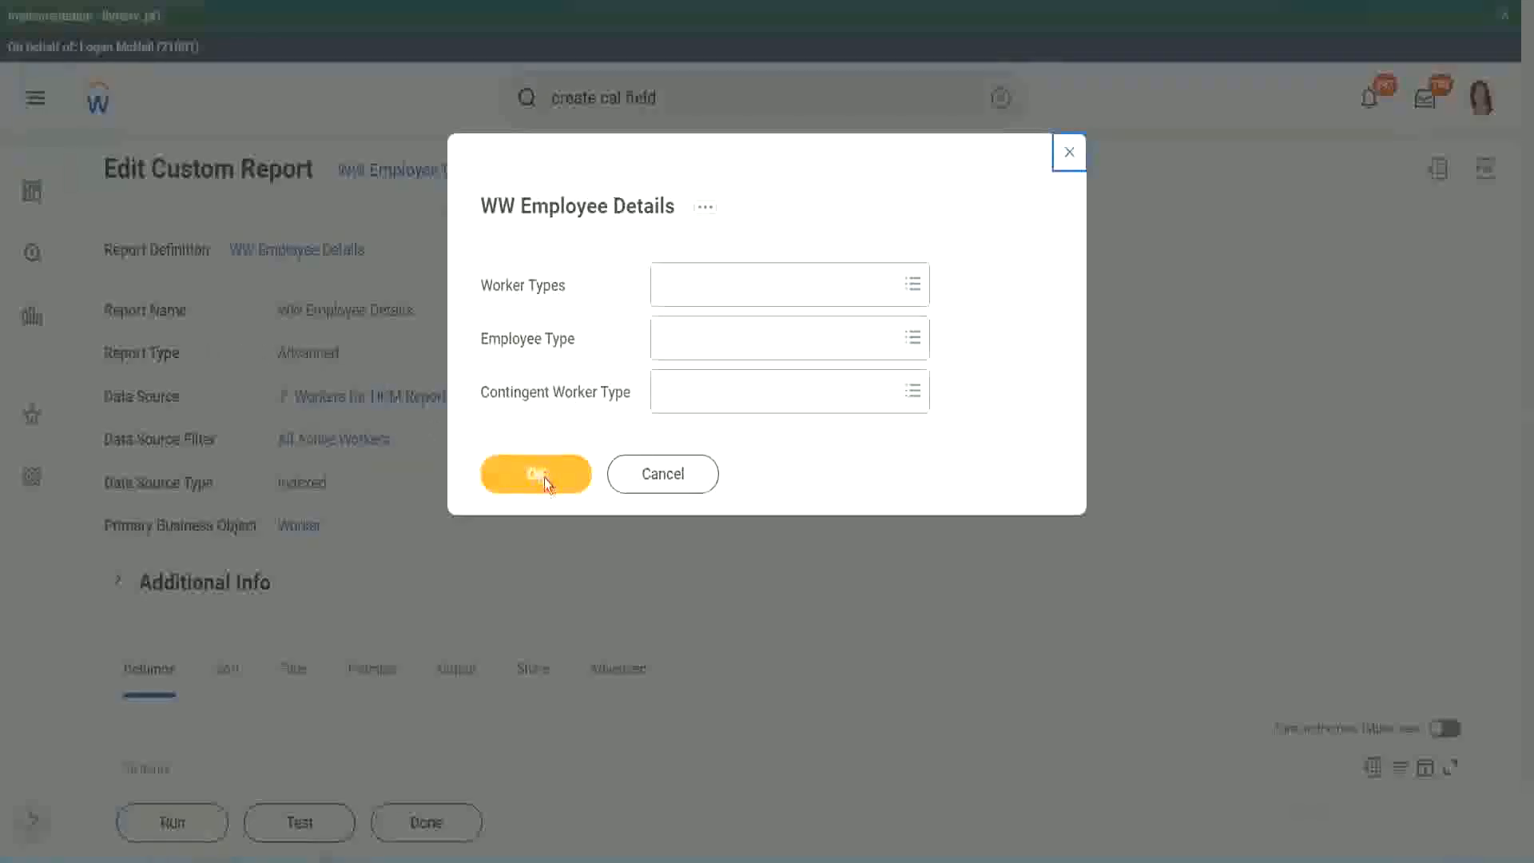
click(544, 477)
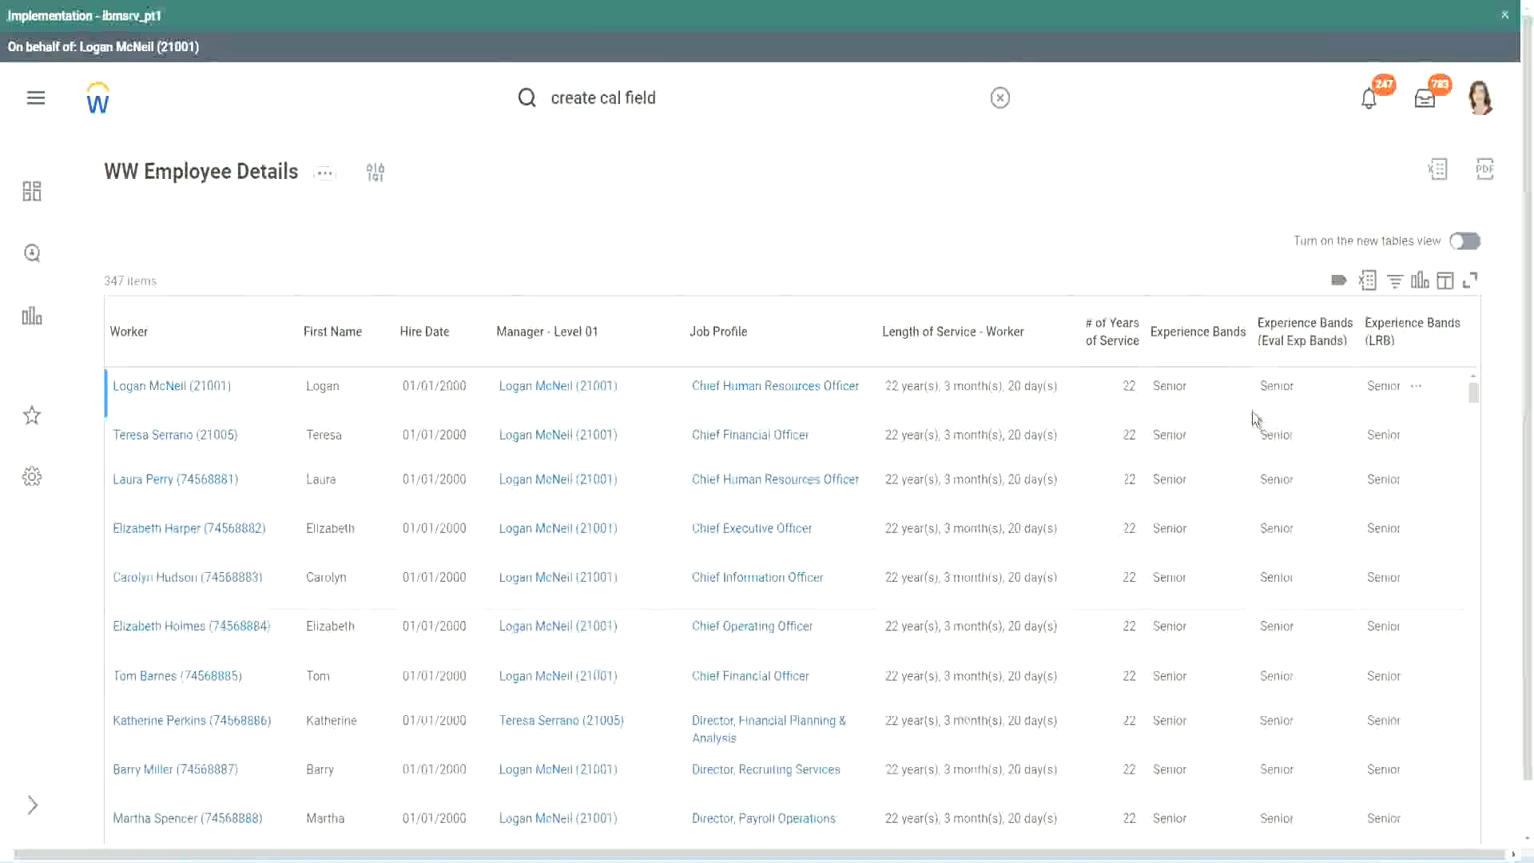
Compare the three experience band columns with the years of service across the workers in the report output
double_click(1173, 386)
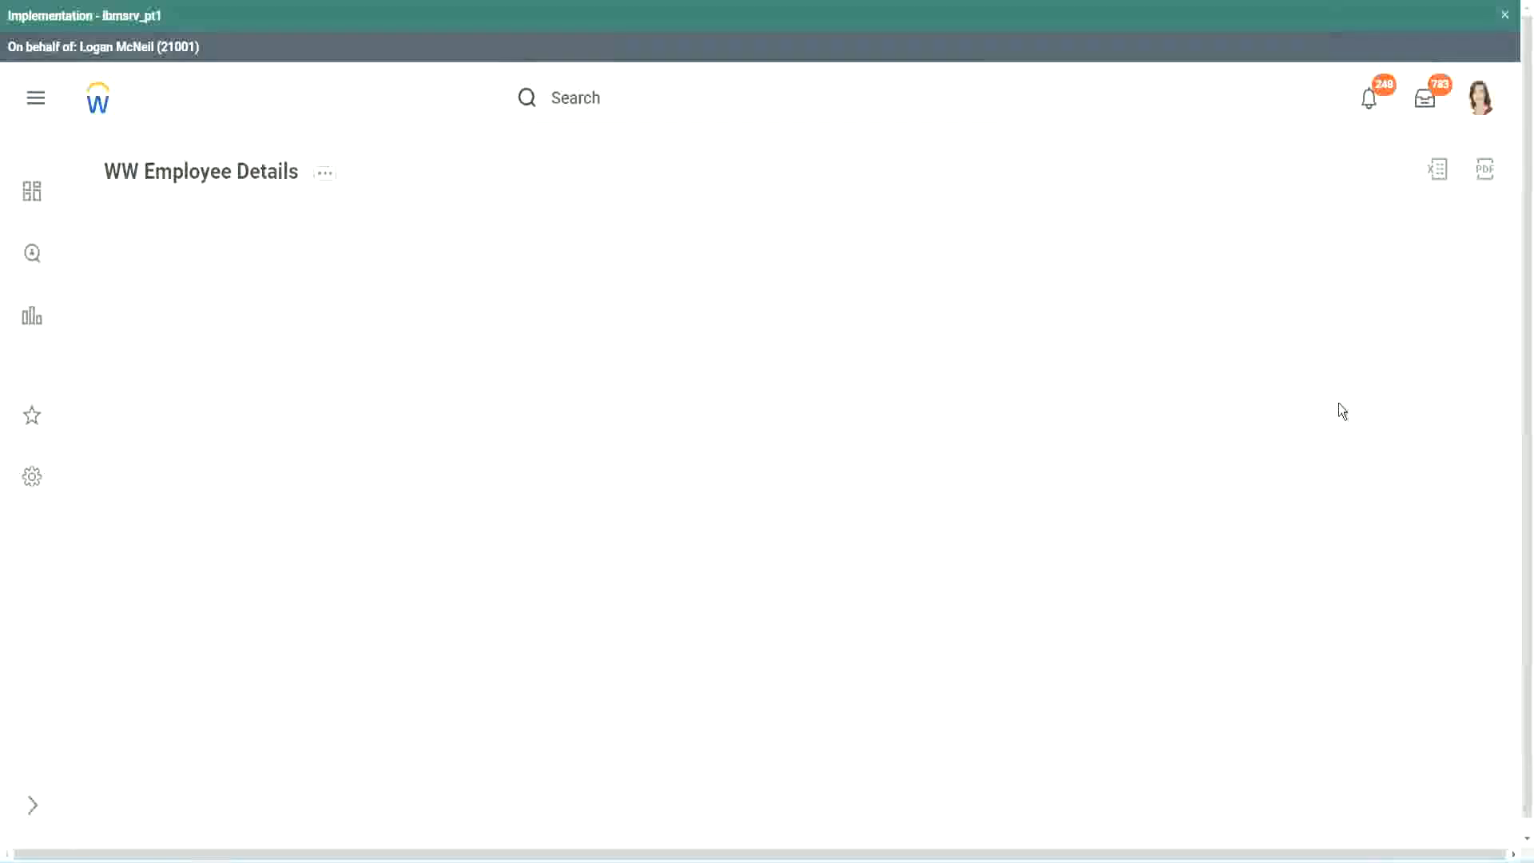
scroll(1332, 448, down, 10)
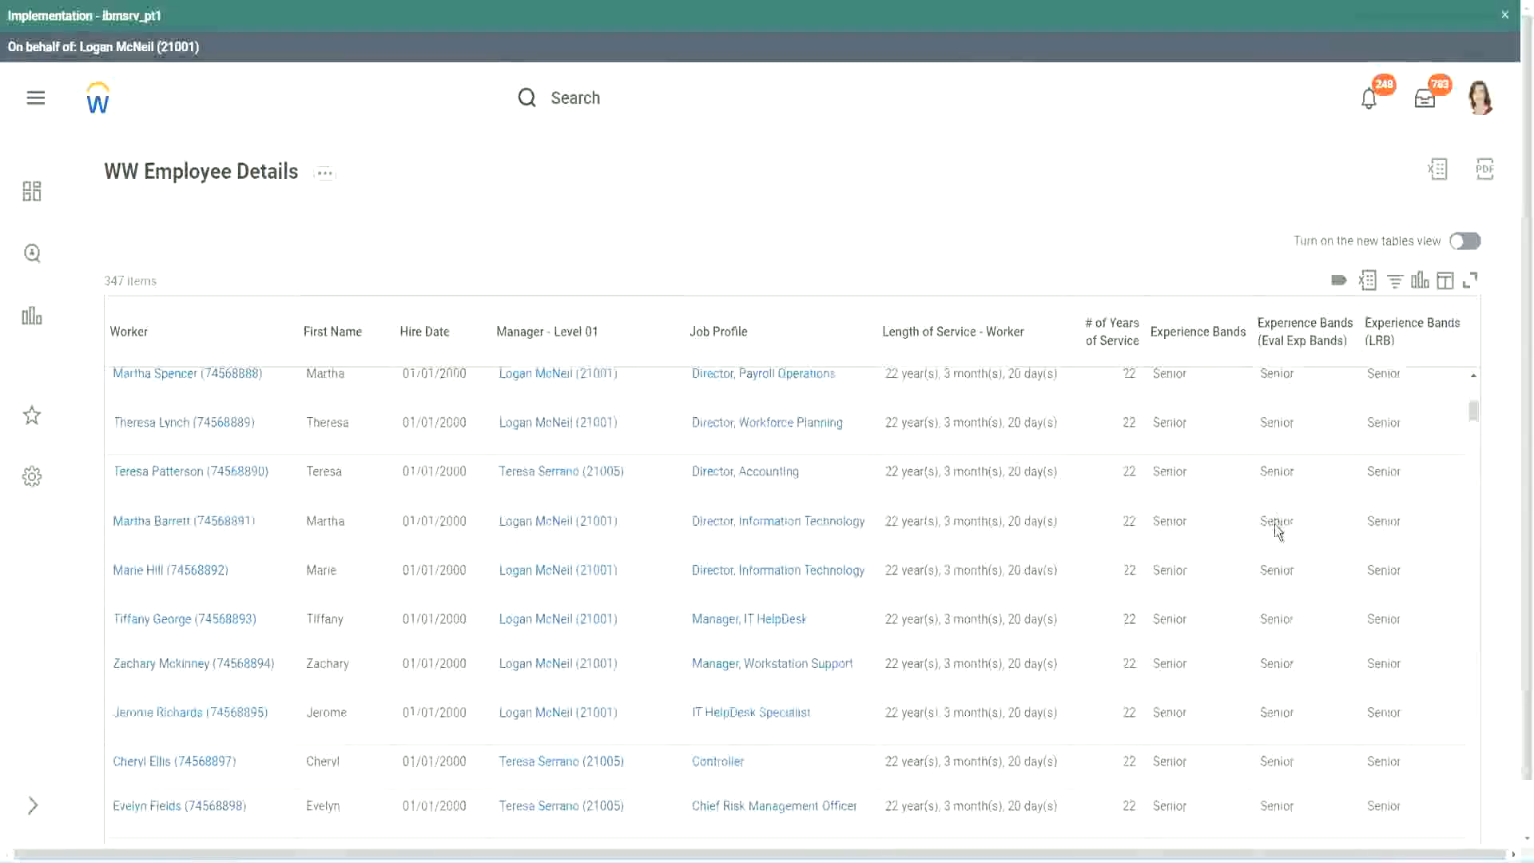
scroll(1269, 540, down, 3)
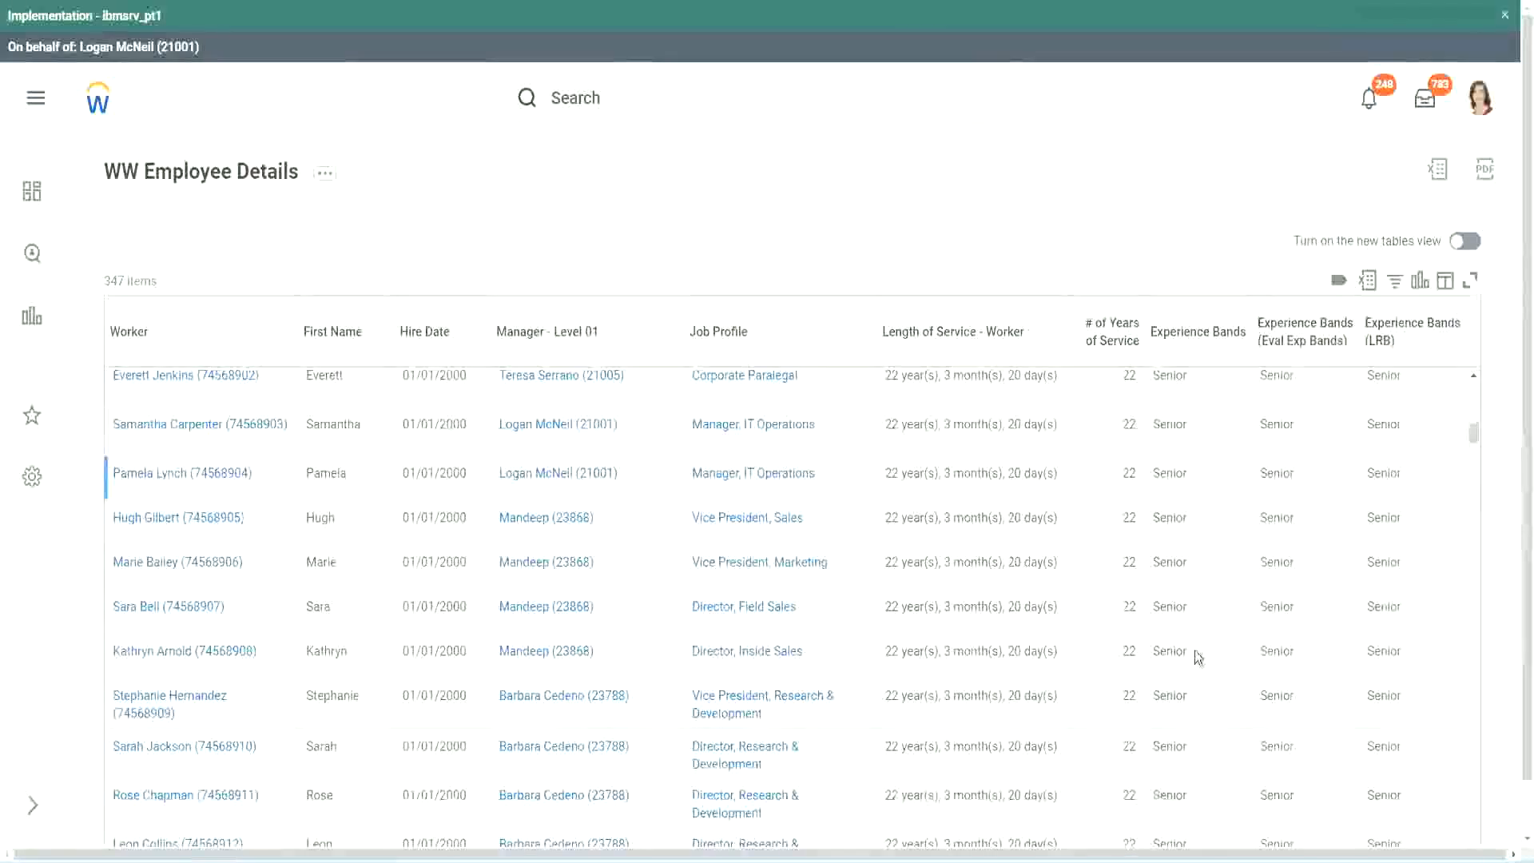
scroll(1195, 710, down, 3)
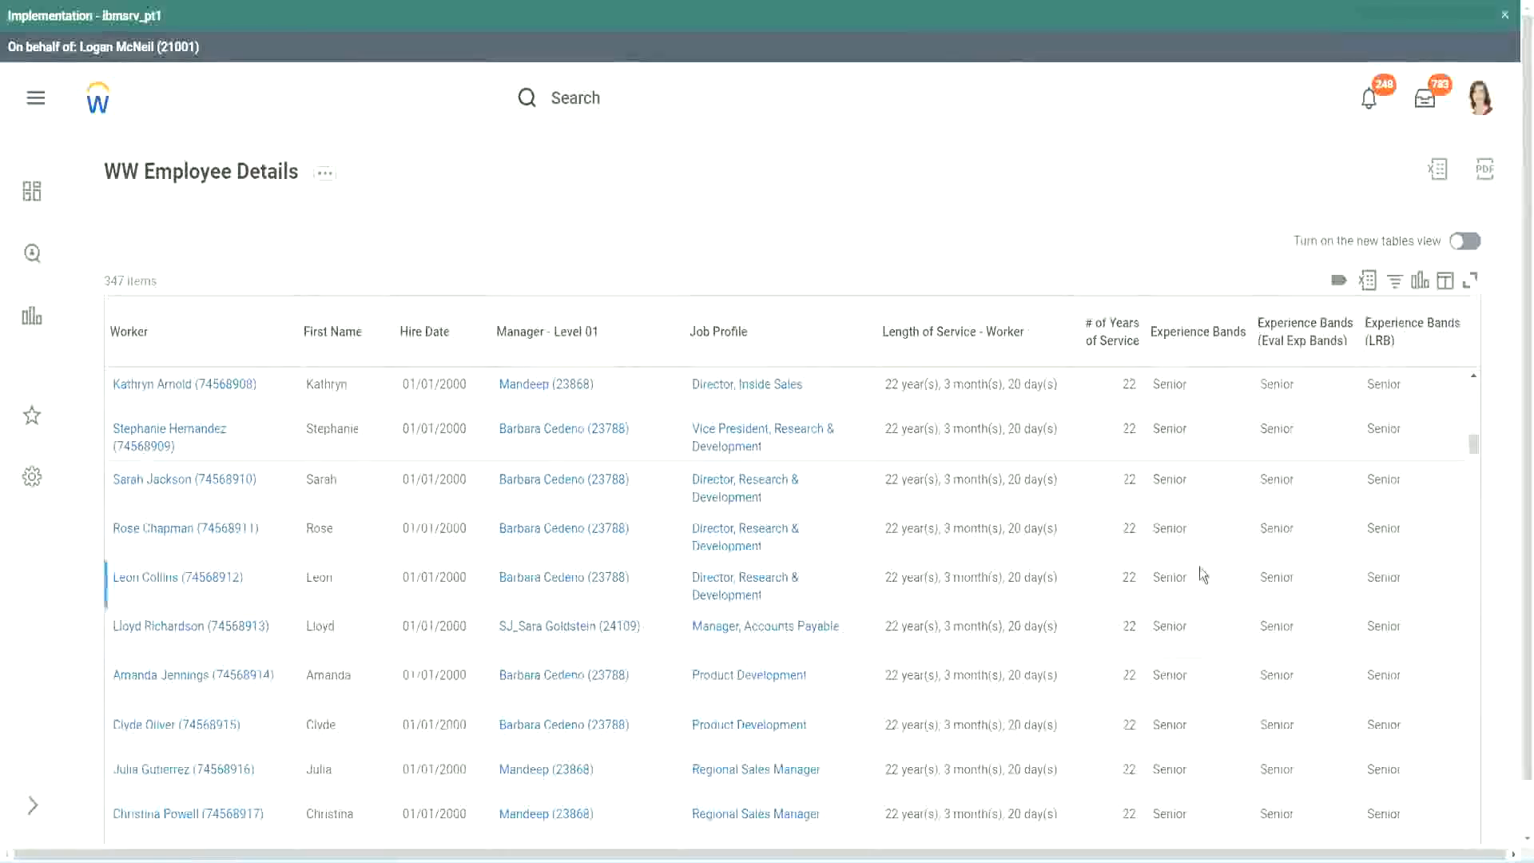
scroll(1200, 569, down, 1)
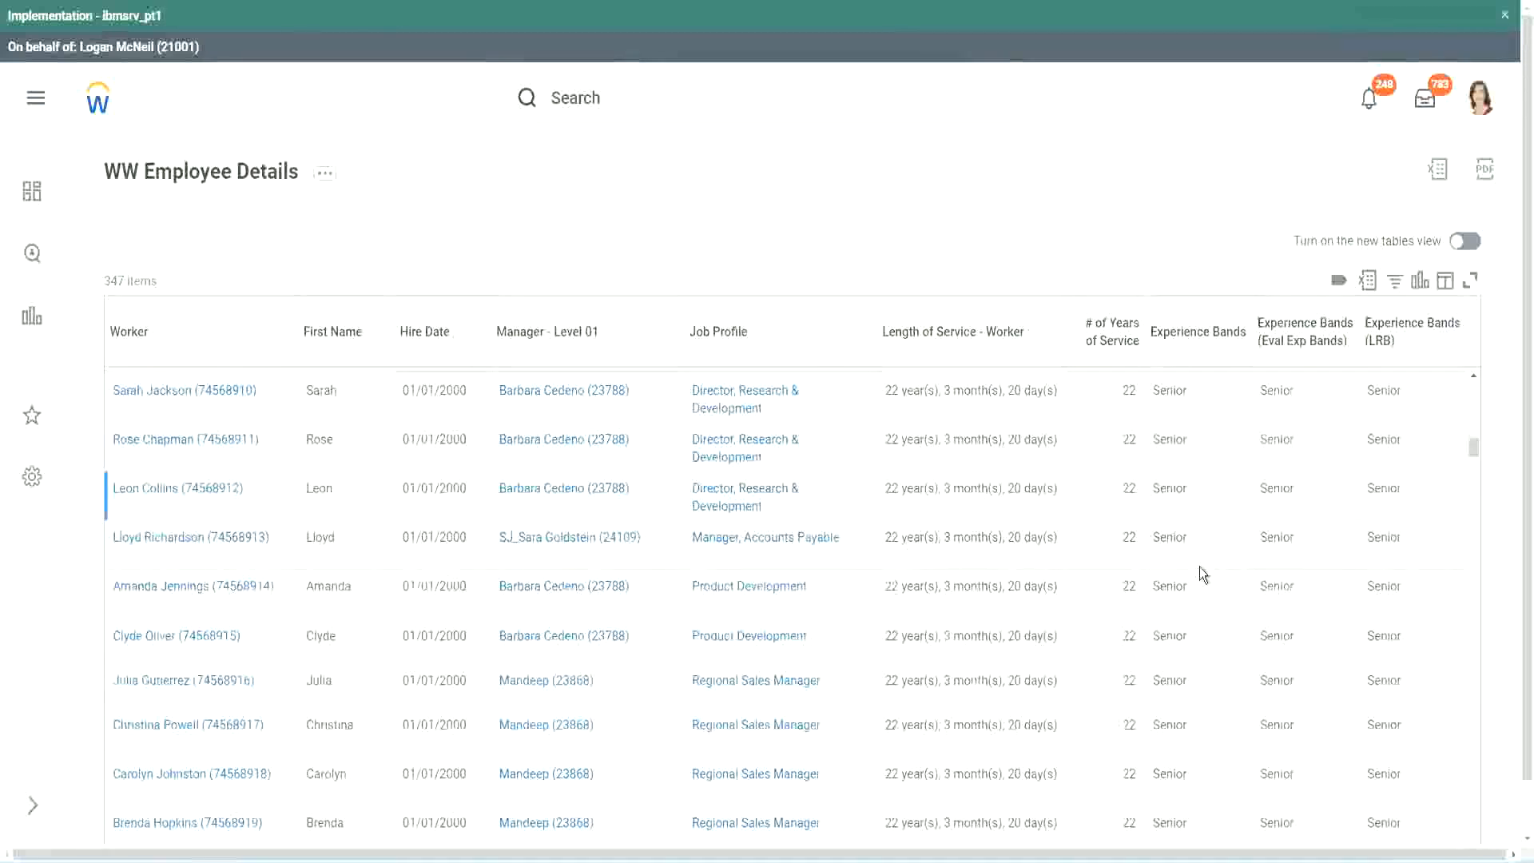